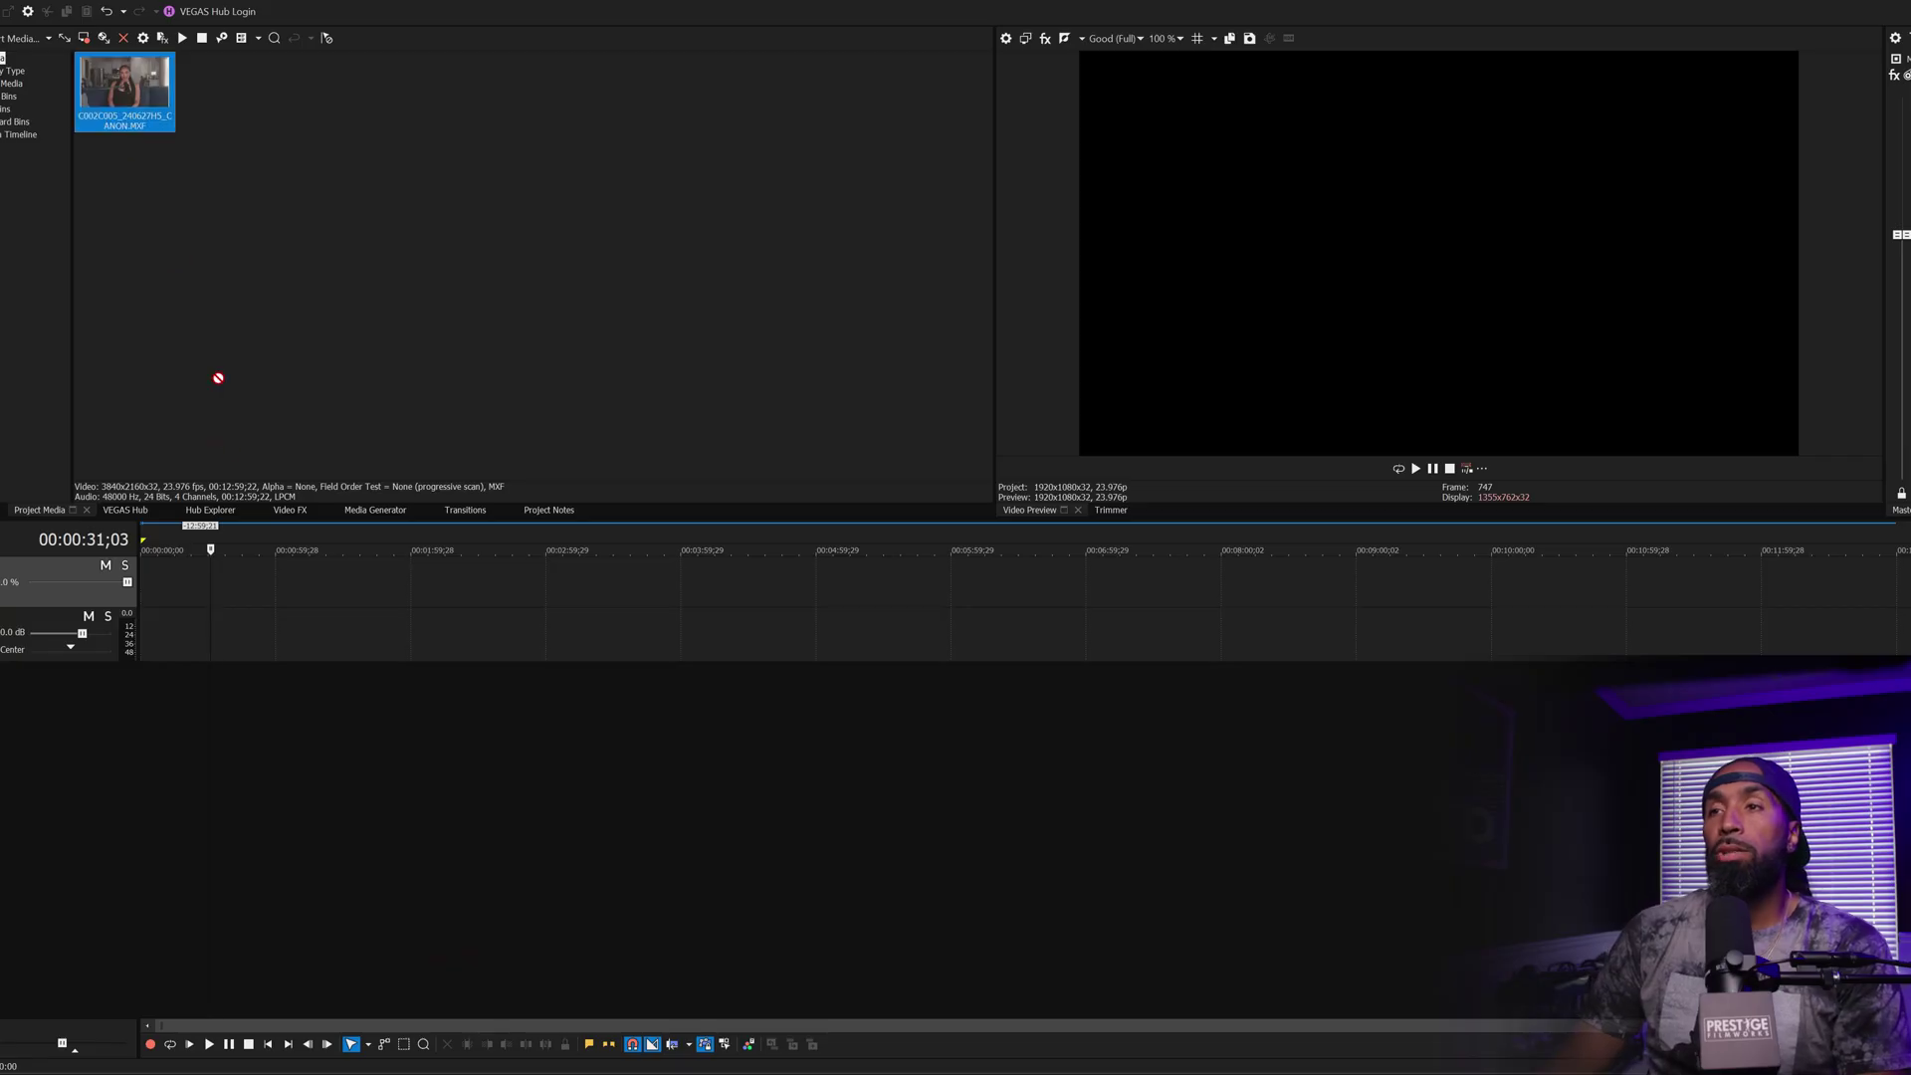
# Step: Drag the podcast clip C002C005_240627H5_CANON.MXF from Project Media onto the timeline
pyautogui.moveTo(218, 377); pyautogui.dragTo(146, 621)
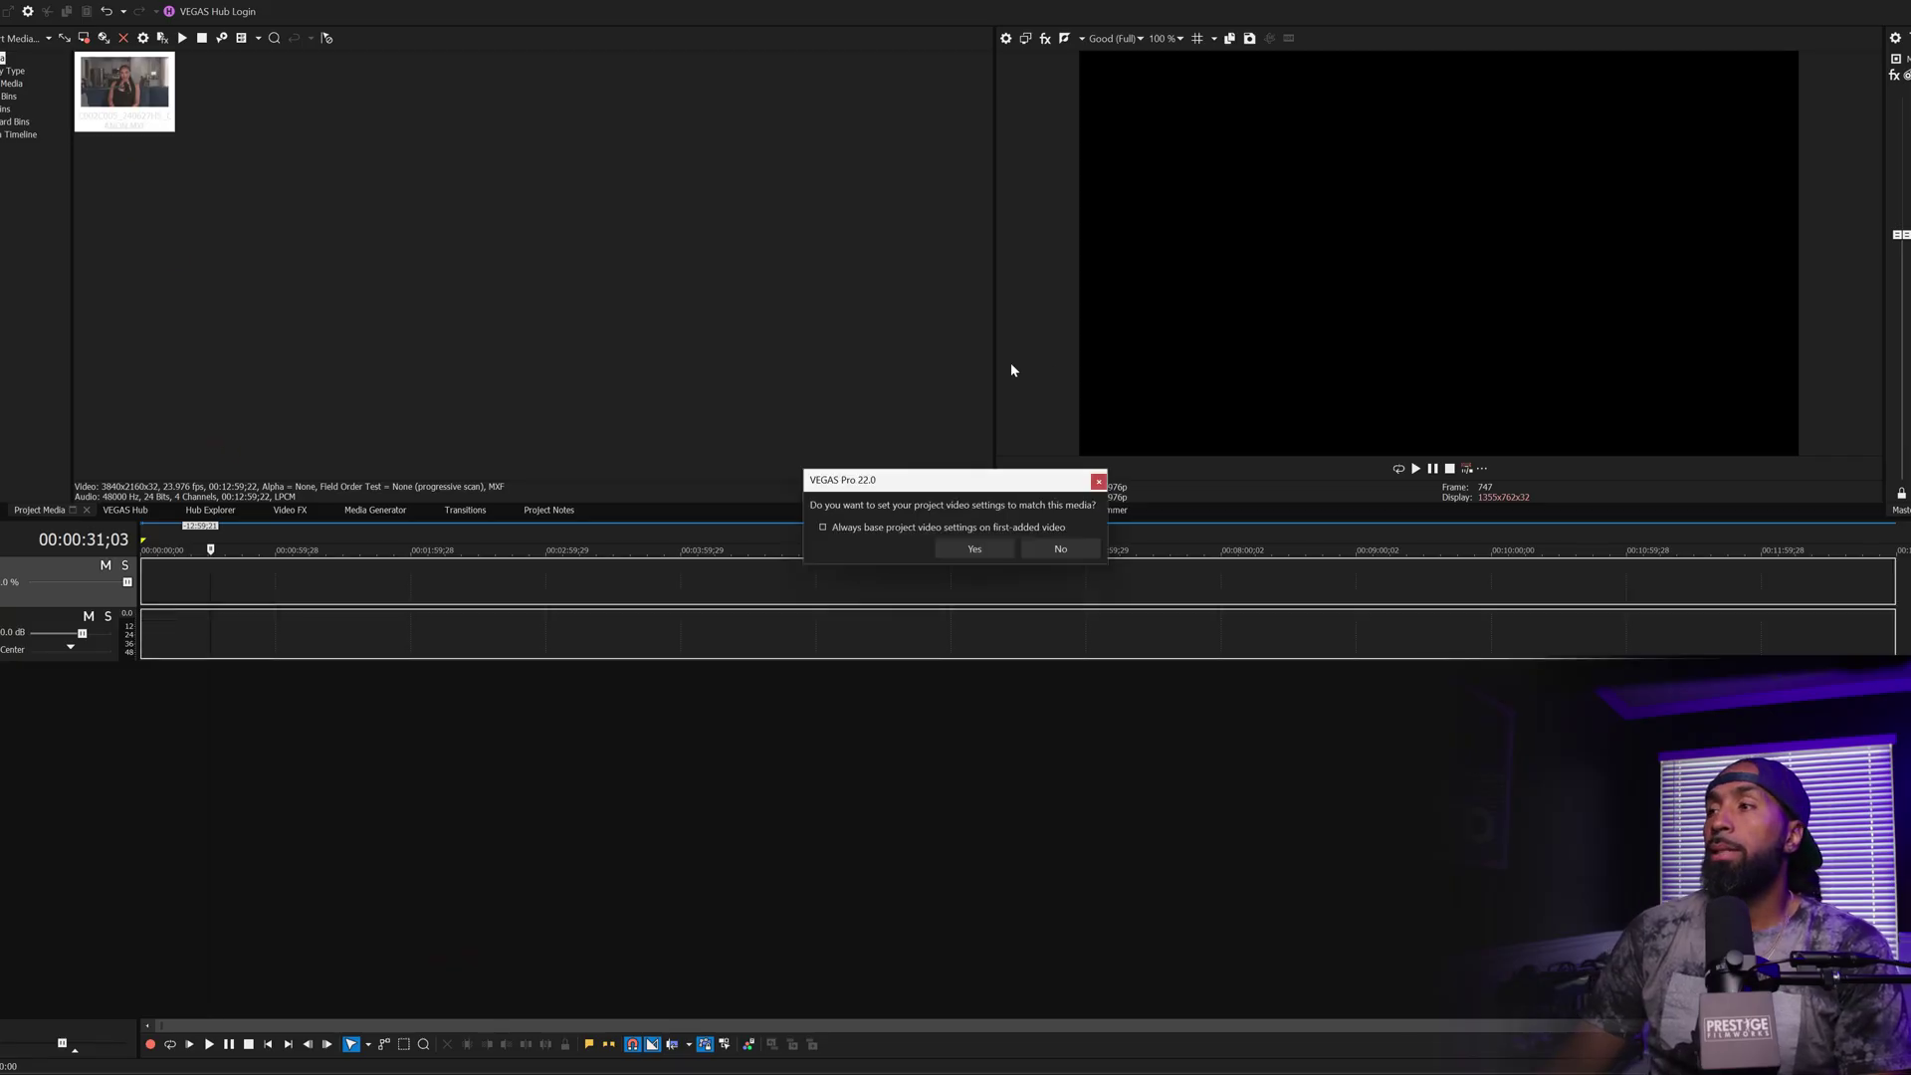
# Step: Keep the existing project video settings and select the clip's video event on the timeline
pyautogui.click(1047, 559)
pyautogui.click(211, 592)
pyautogui.click(218, 591)
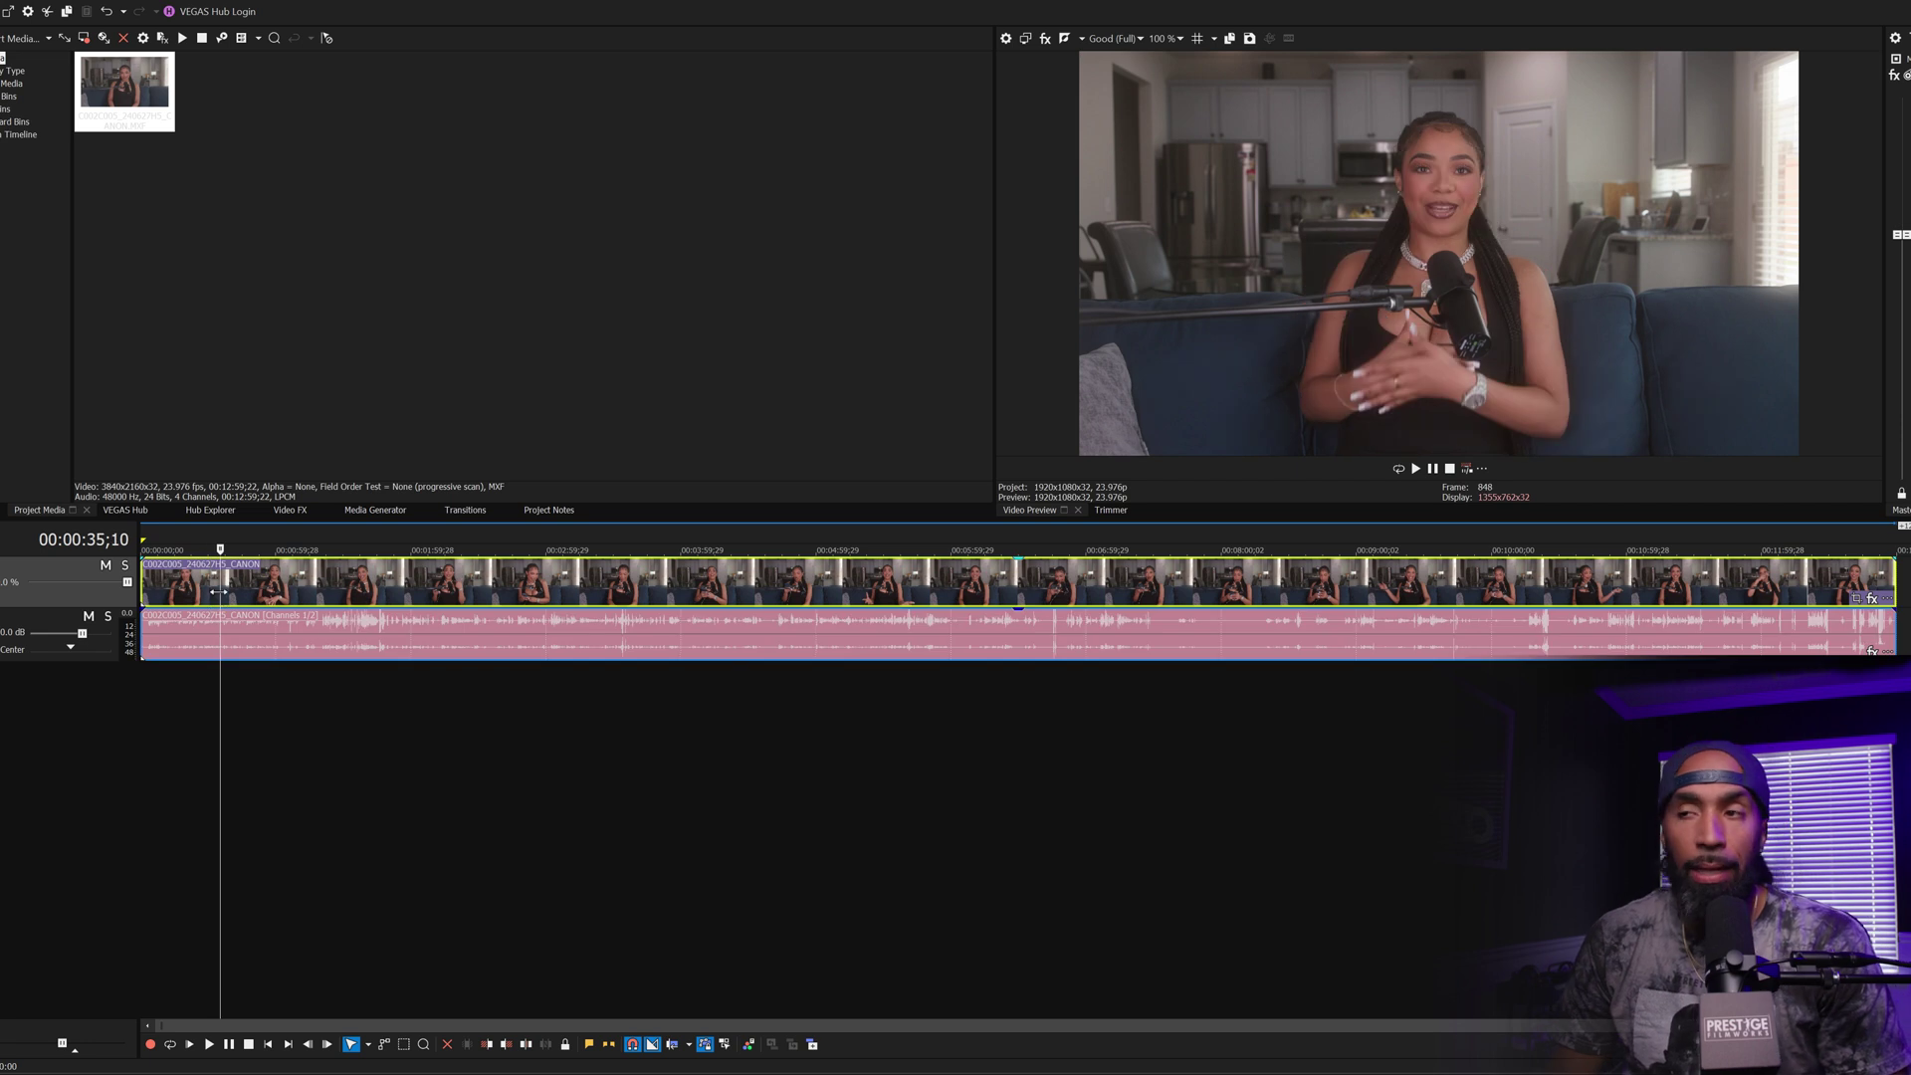
pyautogui.click(321, 599)
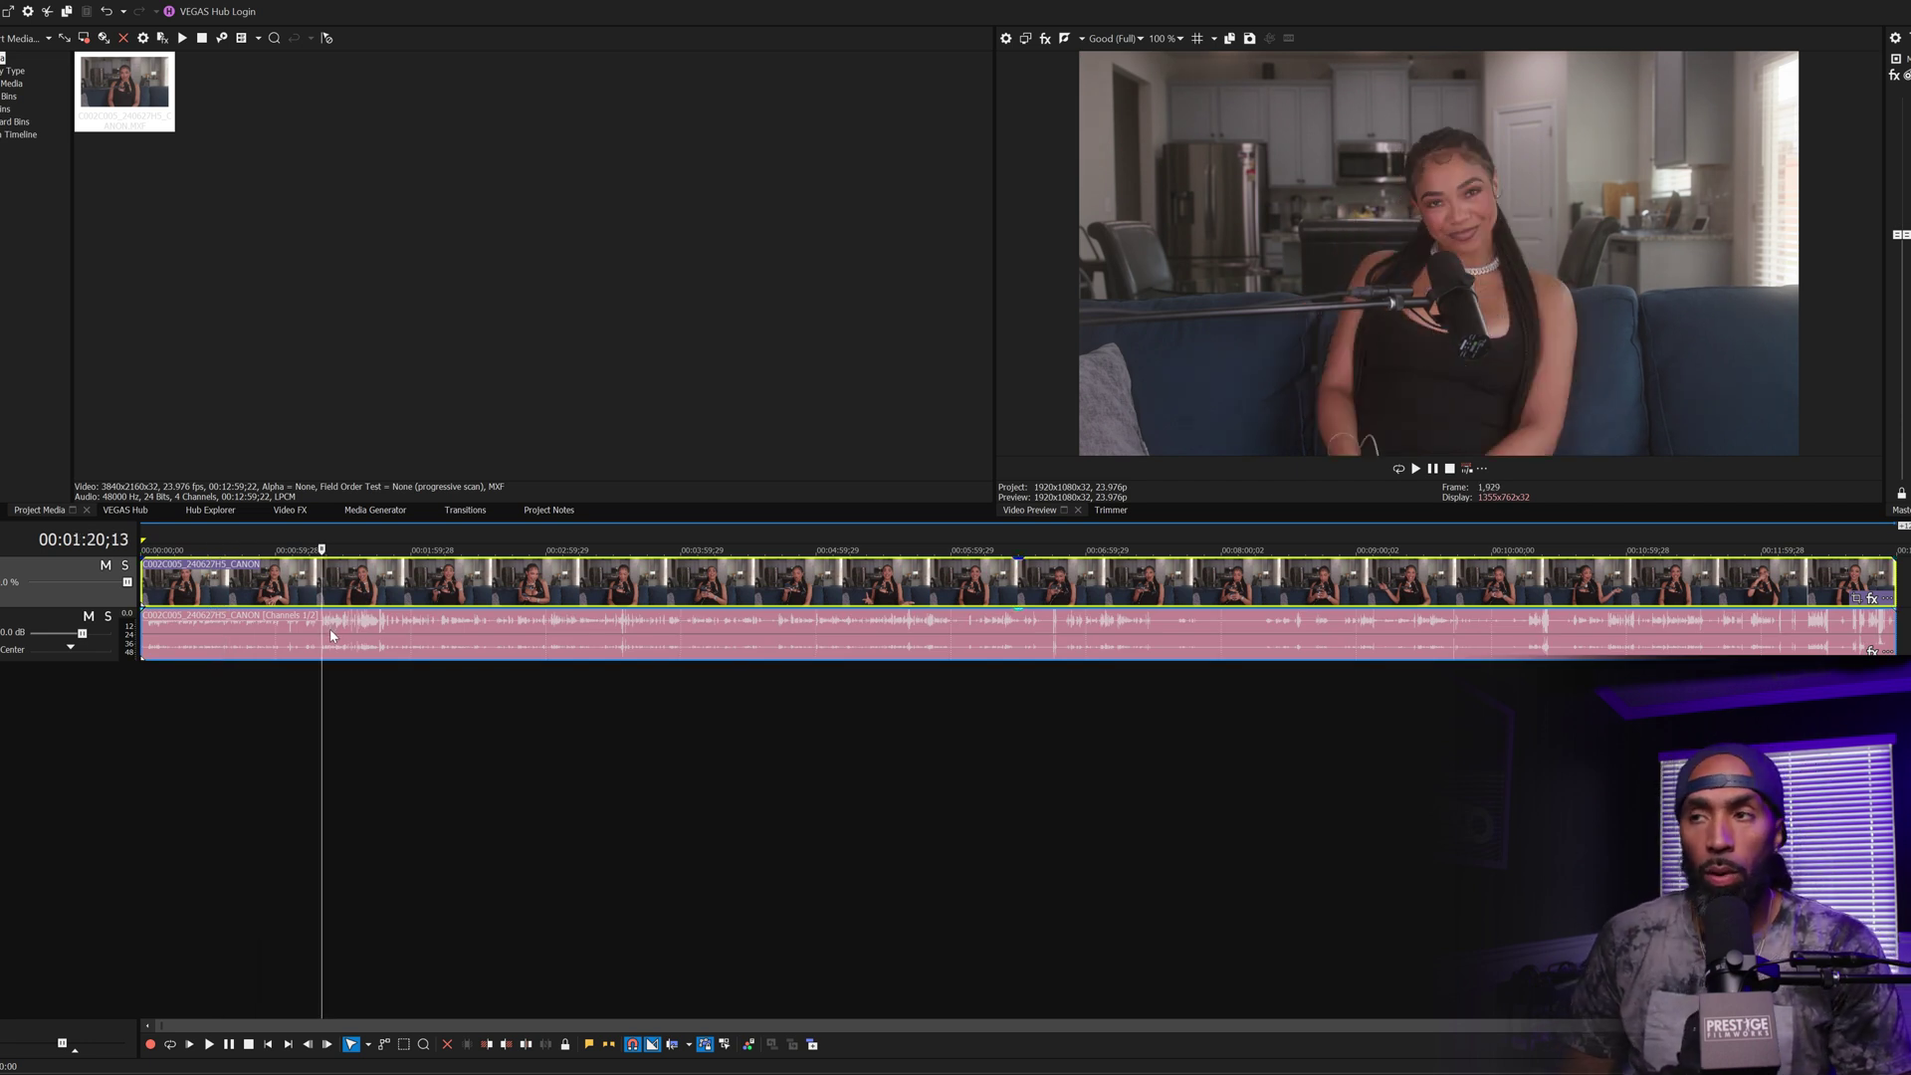
pyautogui.click(331, 629)
pyautogui.click(226, 576)
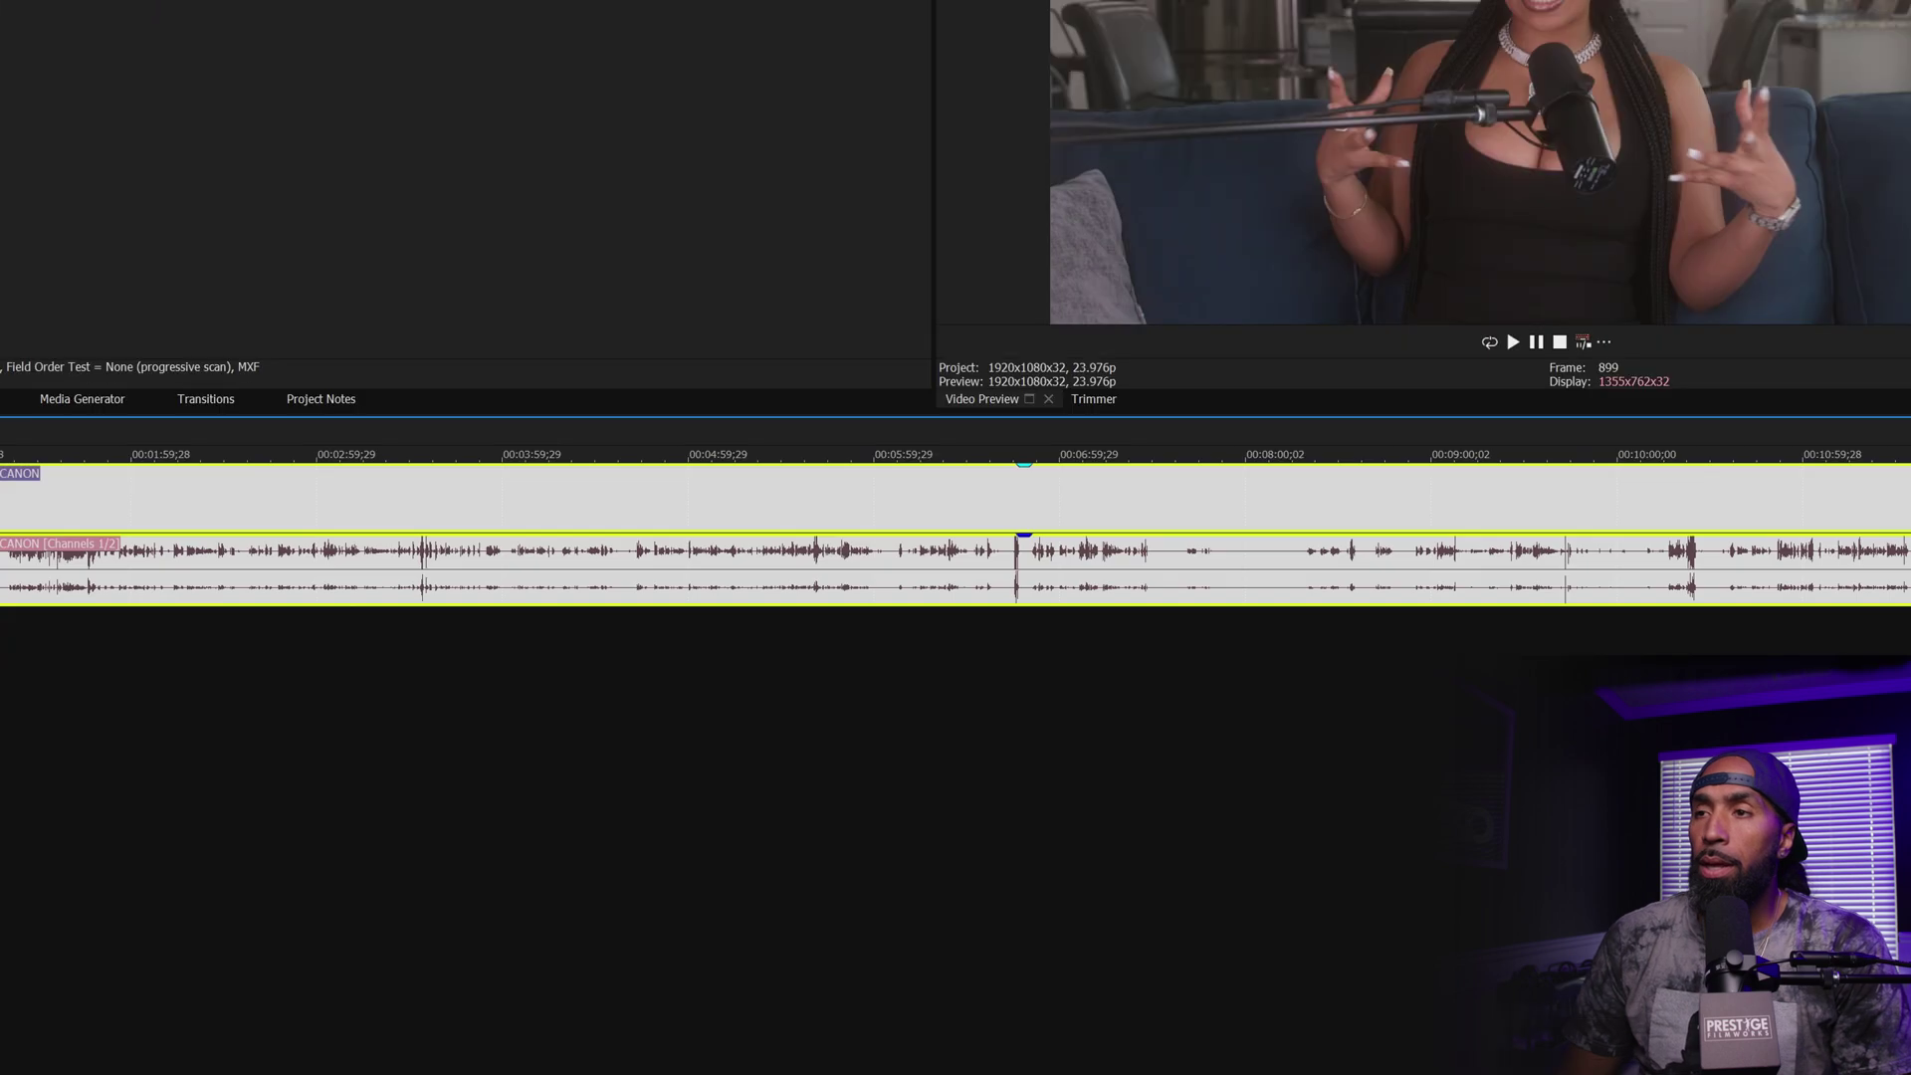
# Step: Split the clip at seven cut points along the timeline, the last near its end
pyautogui.click(213, 498)
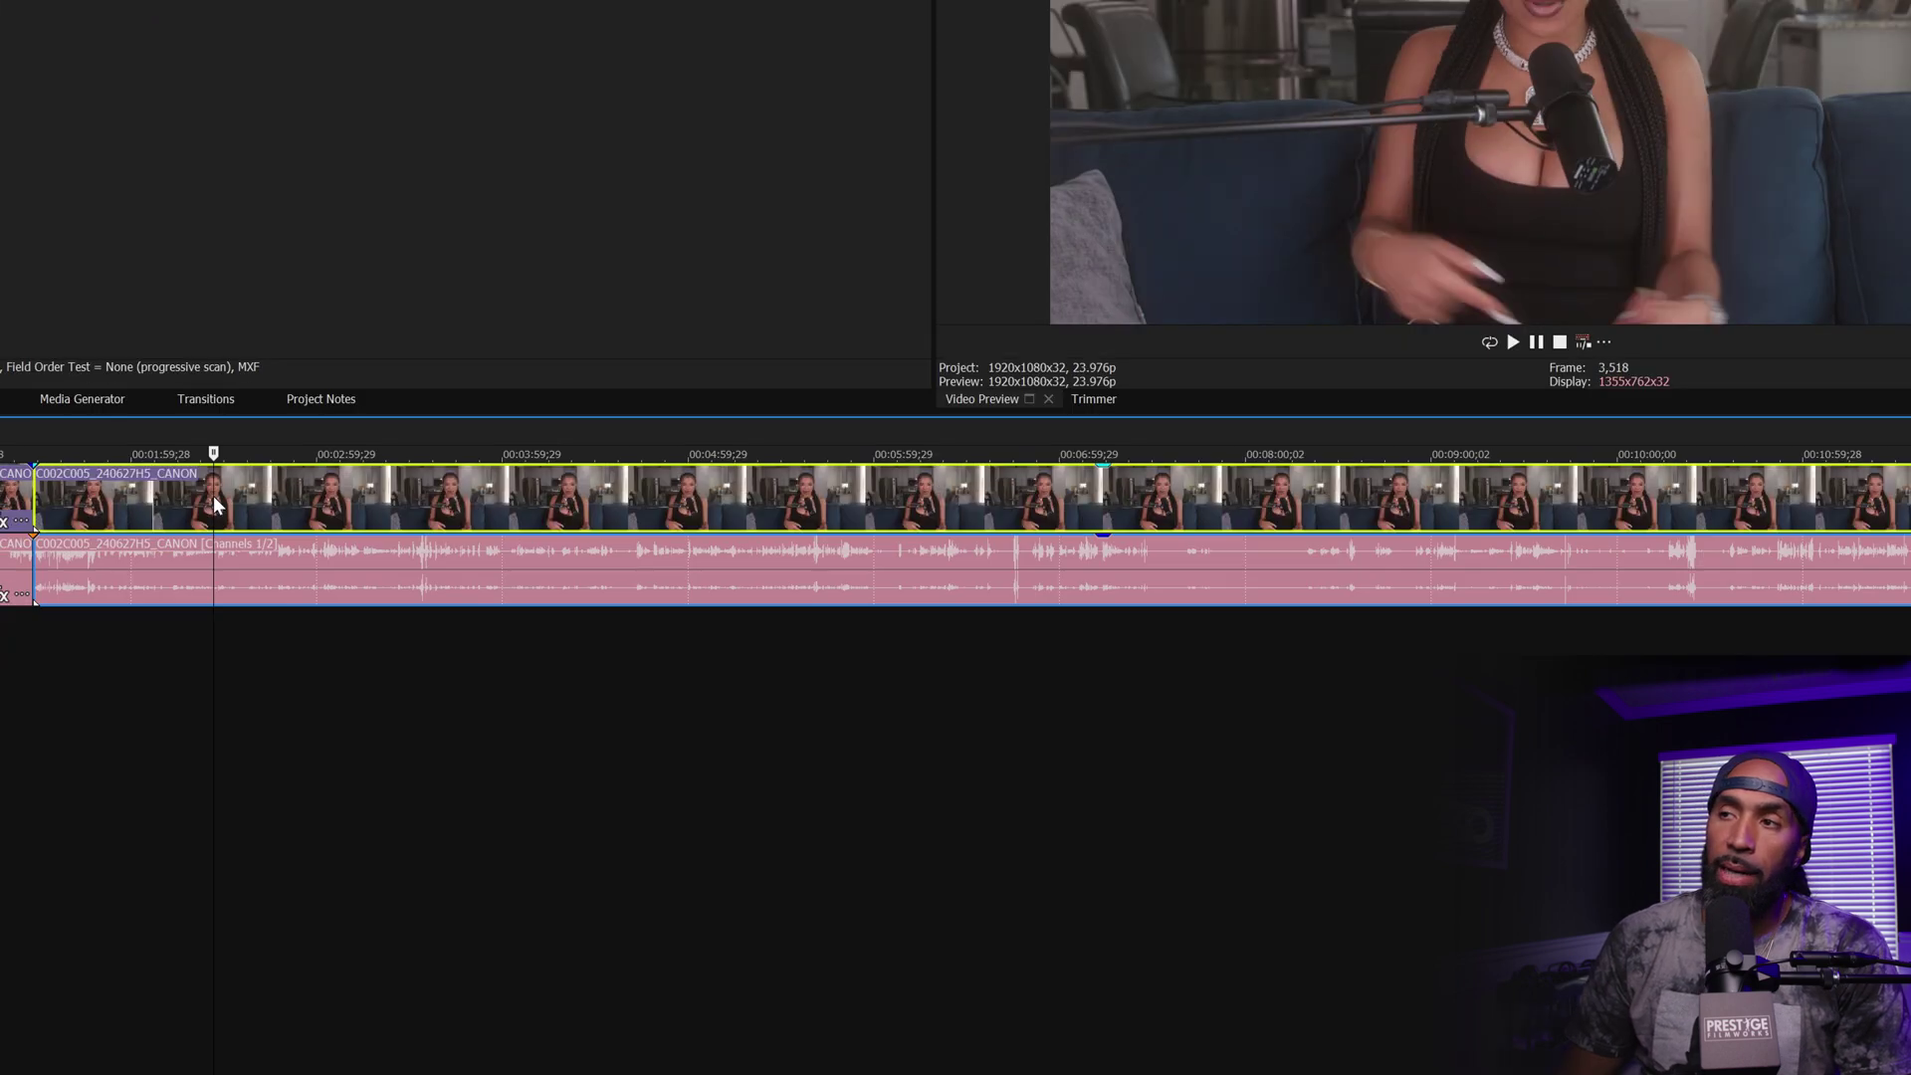
pyautogui.press('s')
pyautogui.click(418, 511)
pyautogui.press('s')
pyautogui.click(718, 512)
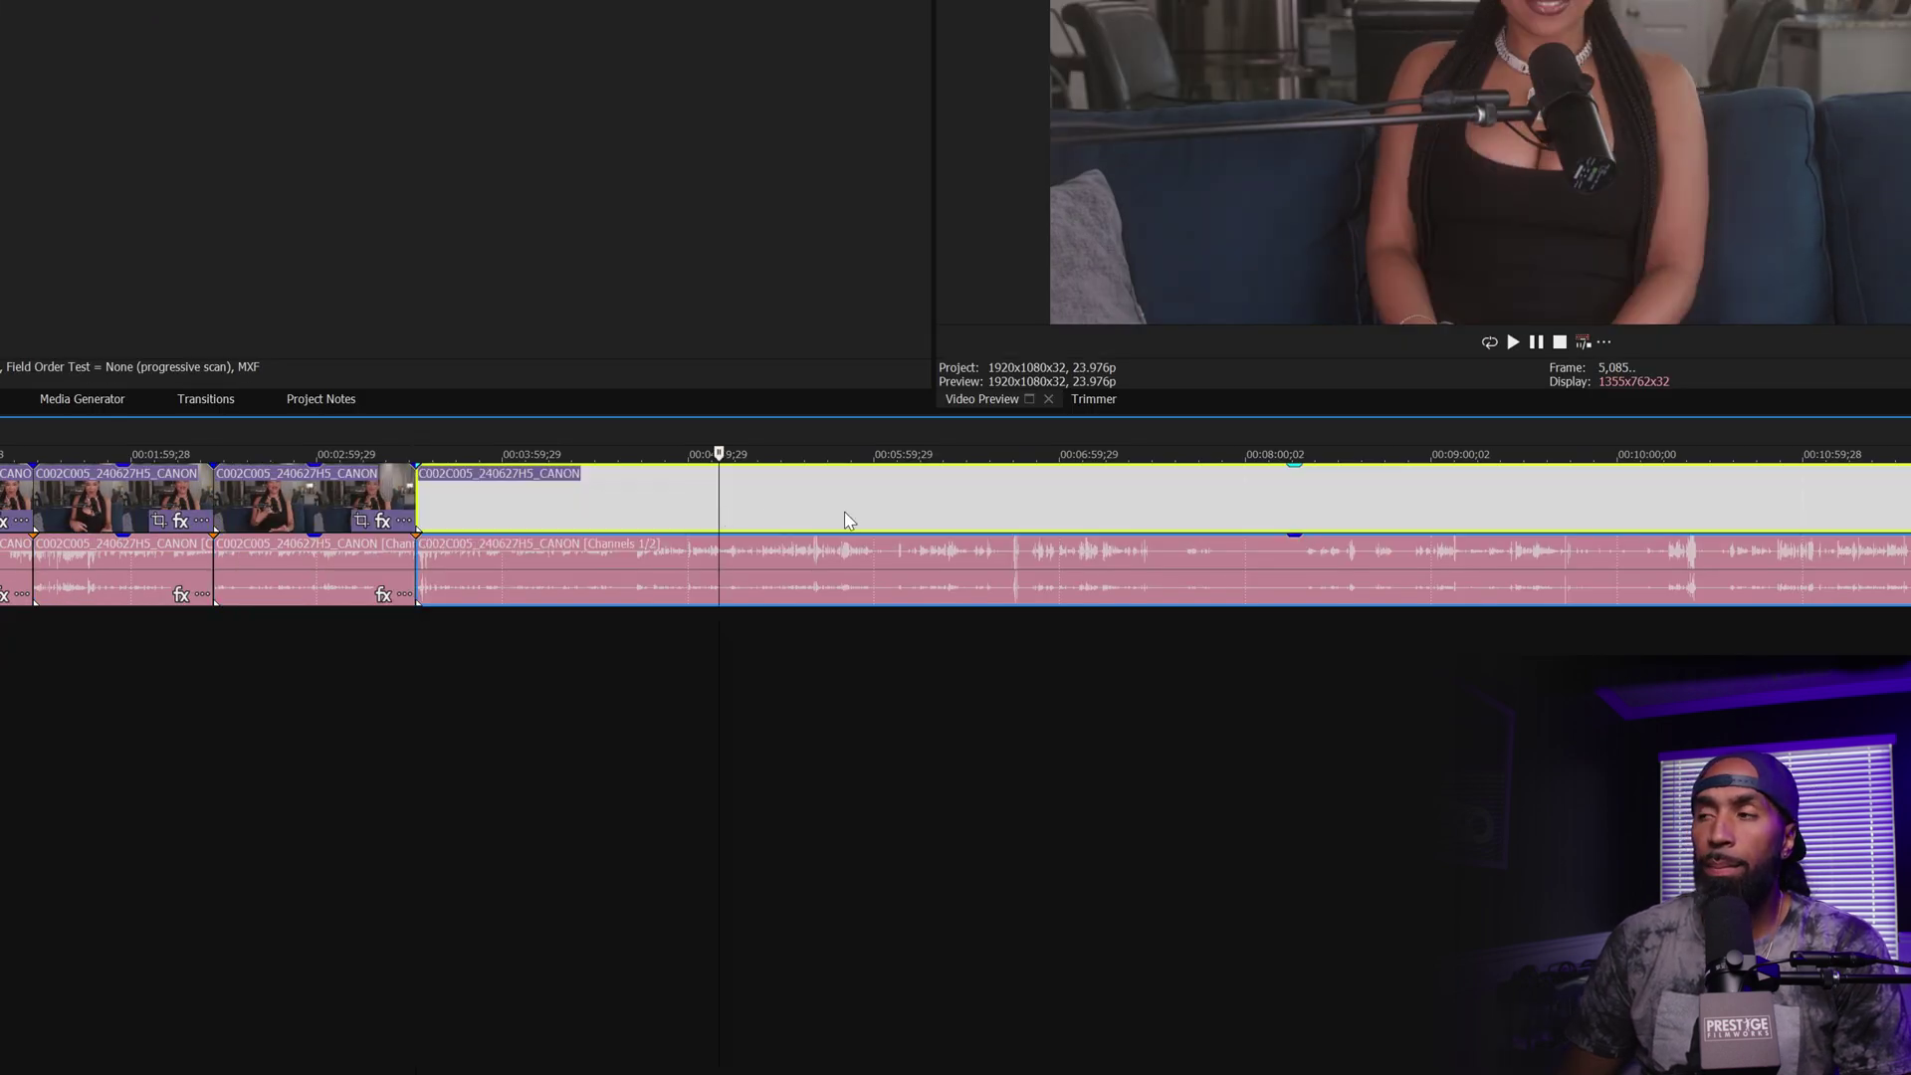
pyautogui.press('s')
pyautogui.click(965, 513)
pyautogui.press('s')
pyautogui.click(1279, 512)
pyautogui.press('s')
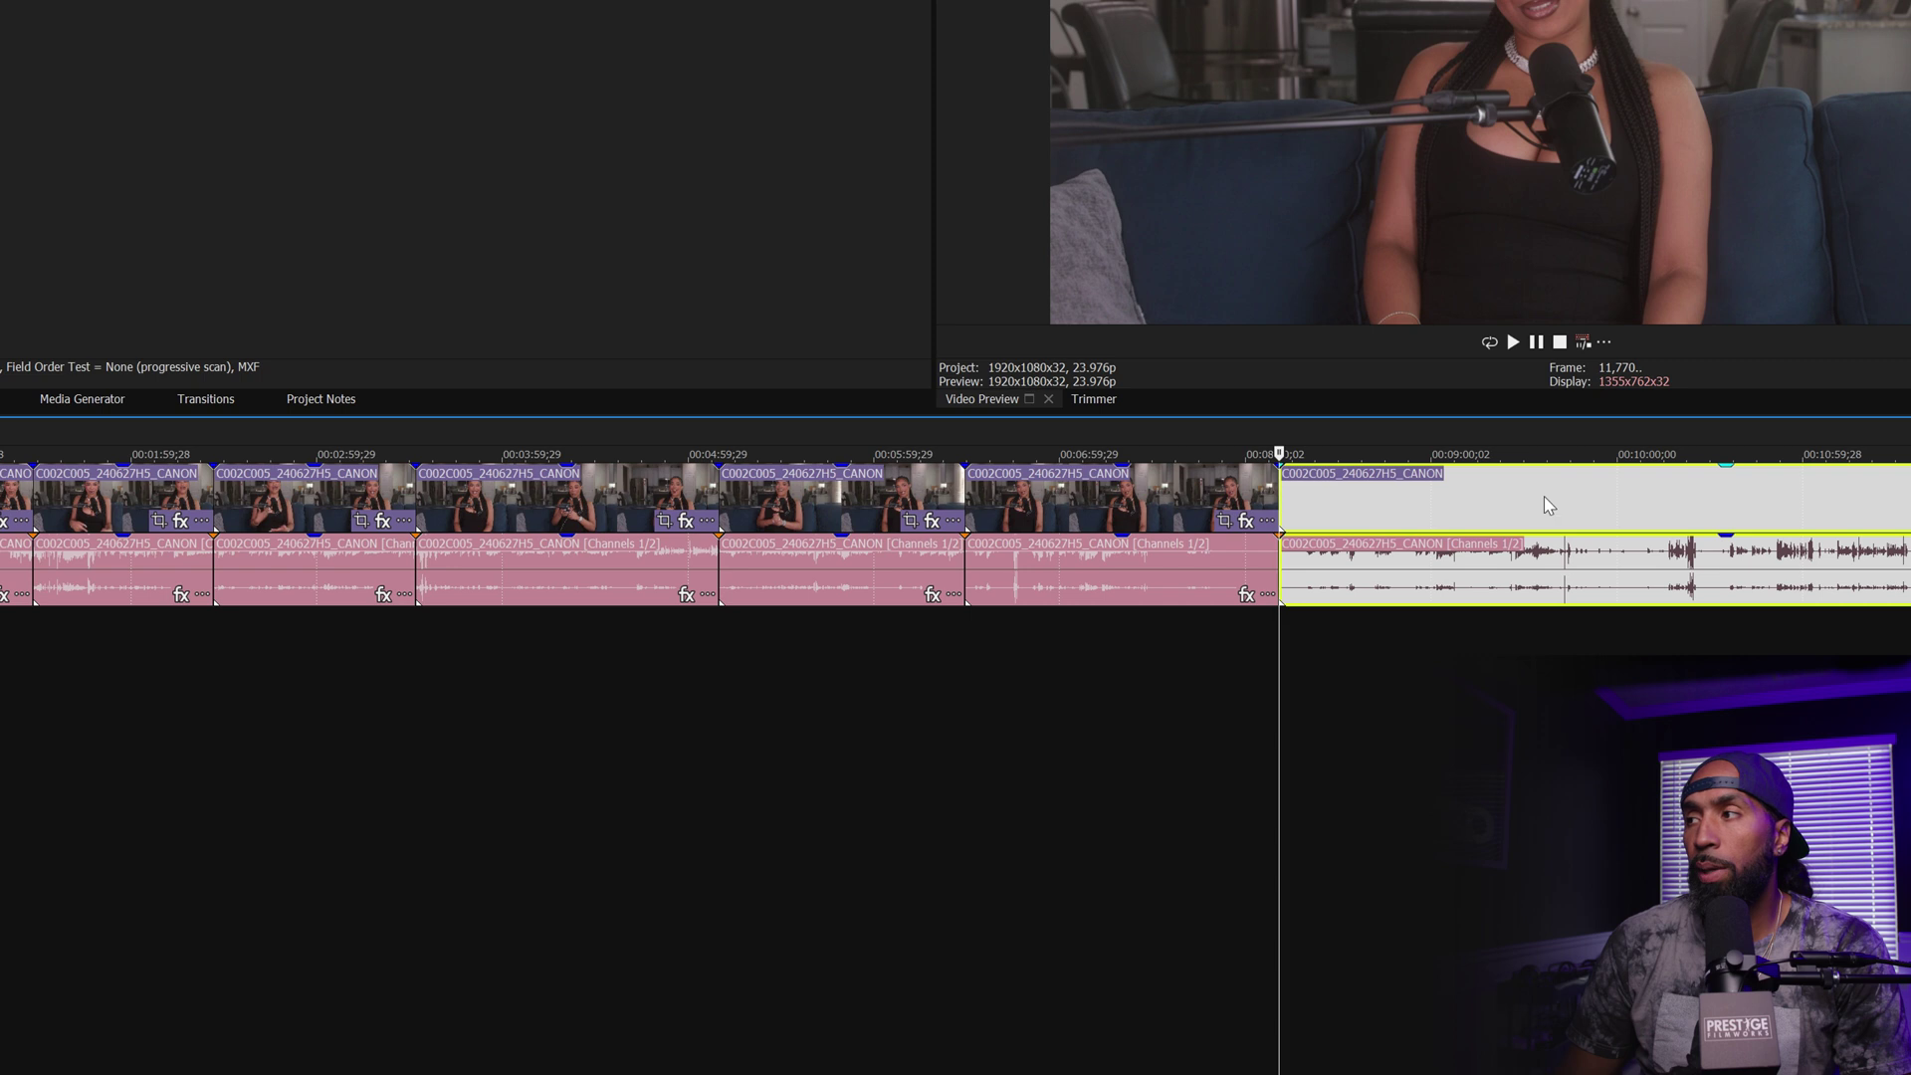
pyautogui.click(1543, 495)
pyautogui.press('s')
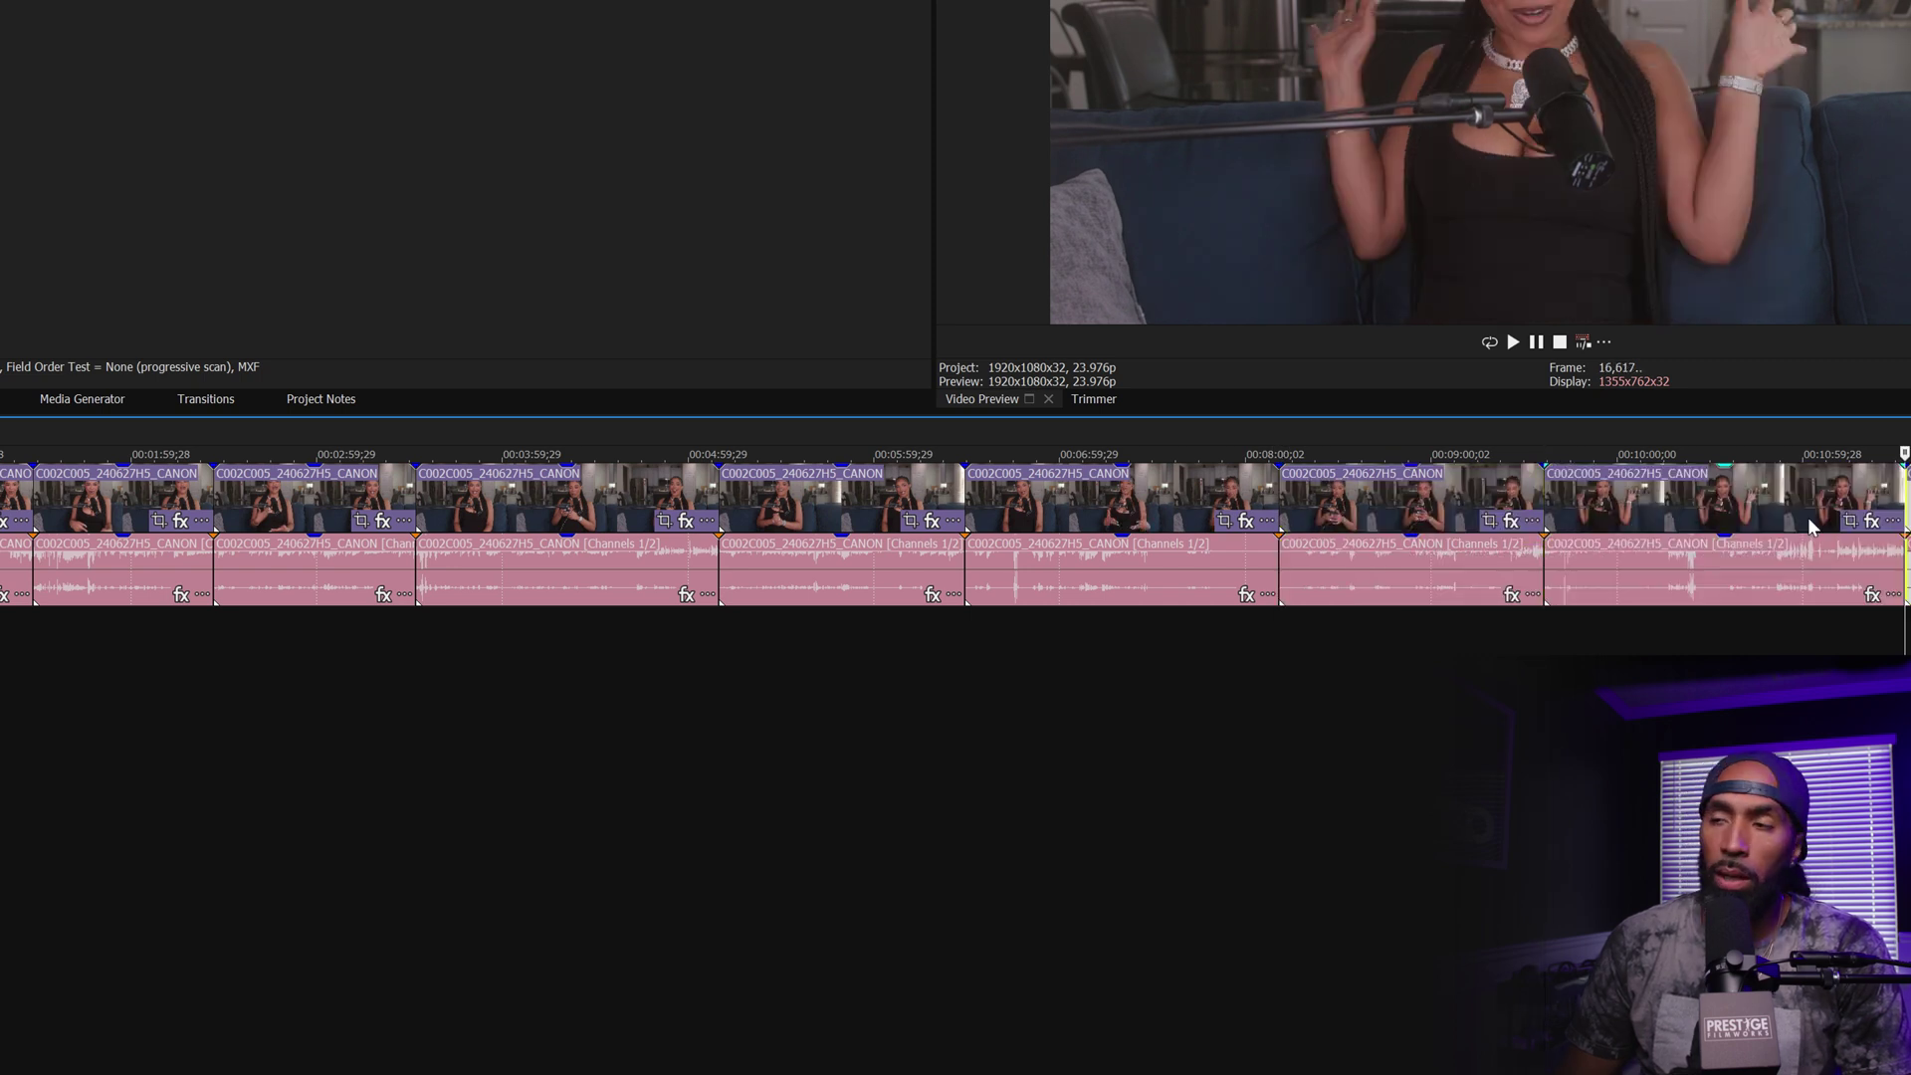
pyautogui.click(1904, 512)
pyautogui.press('s')
pyautogui.click(203, 582)
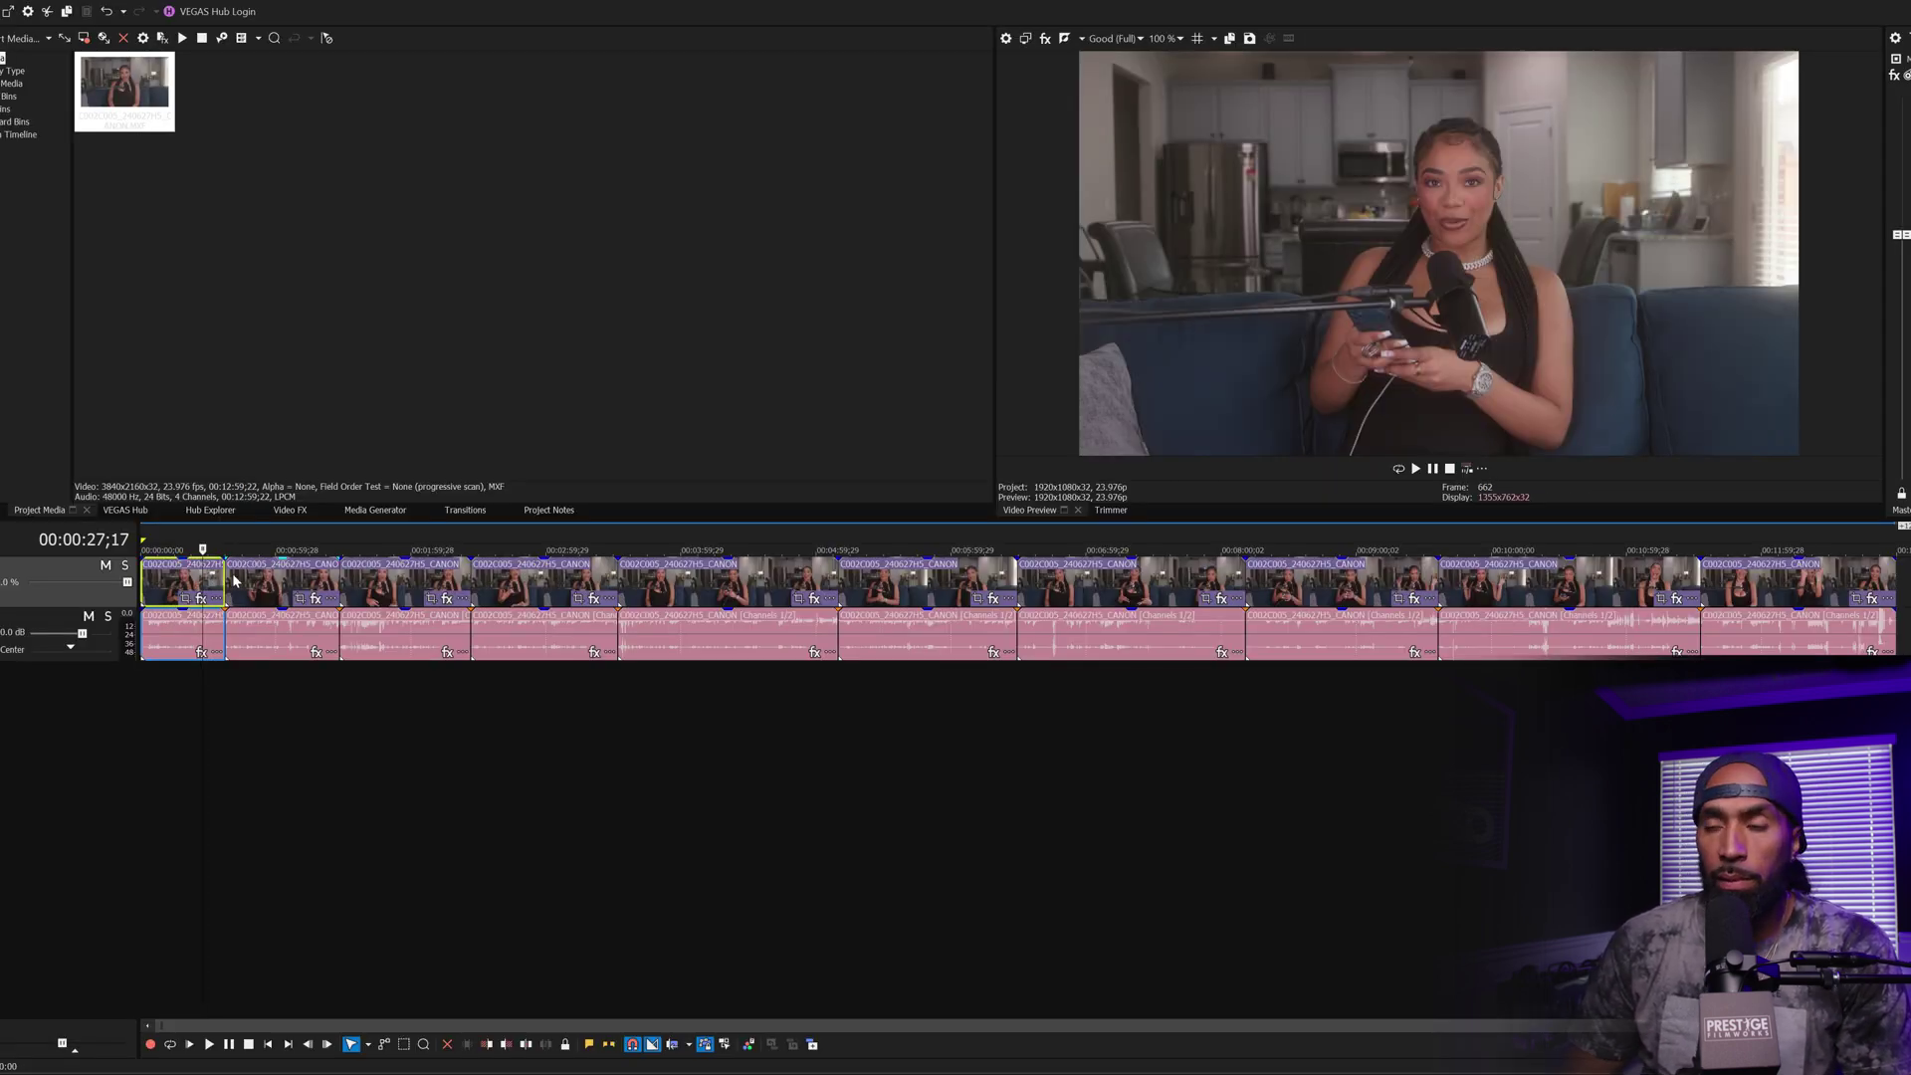
# Step: Add a new top video track and insert an adjustment event on it
pyautogui.hotkey('ctrl', 'shift', 'q')
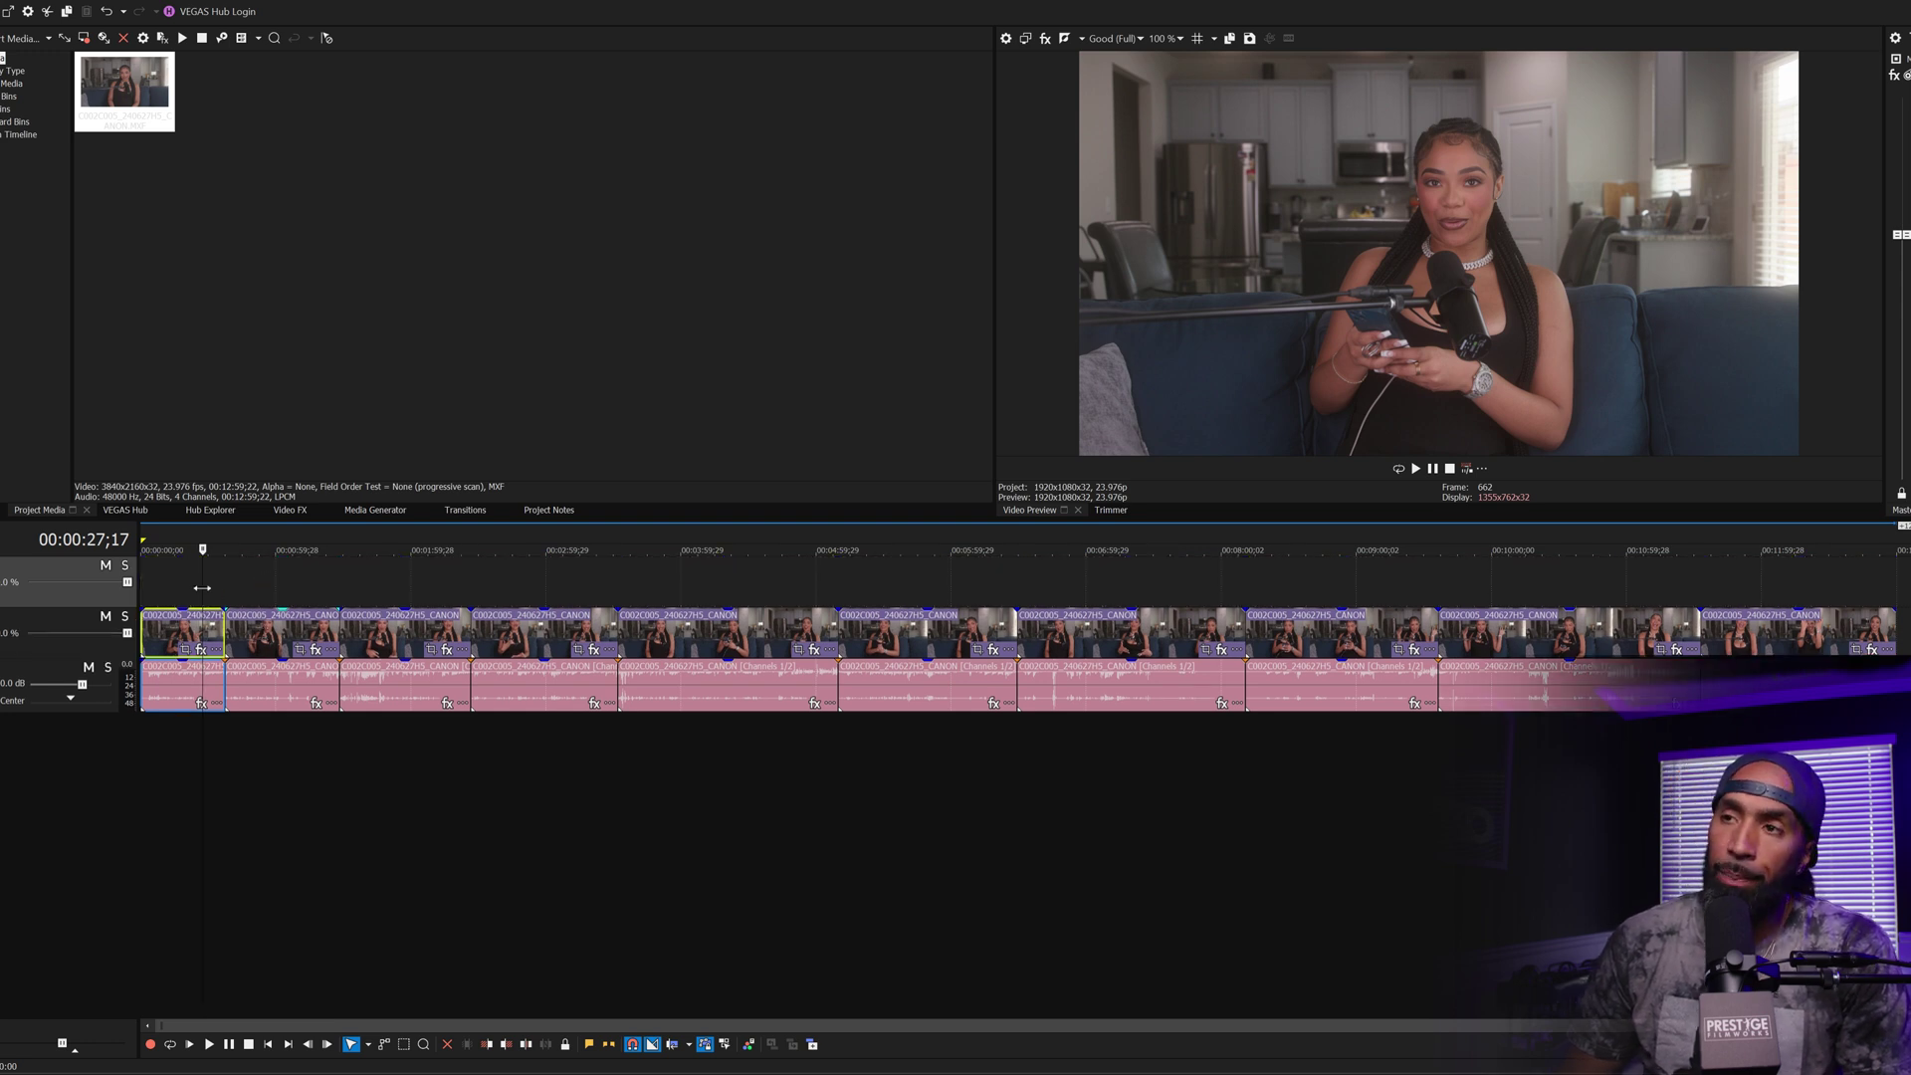
pyautogui.rightClick(207, 577)
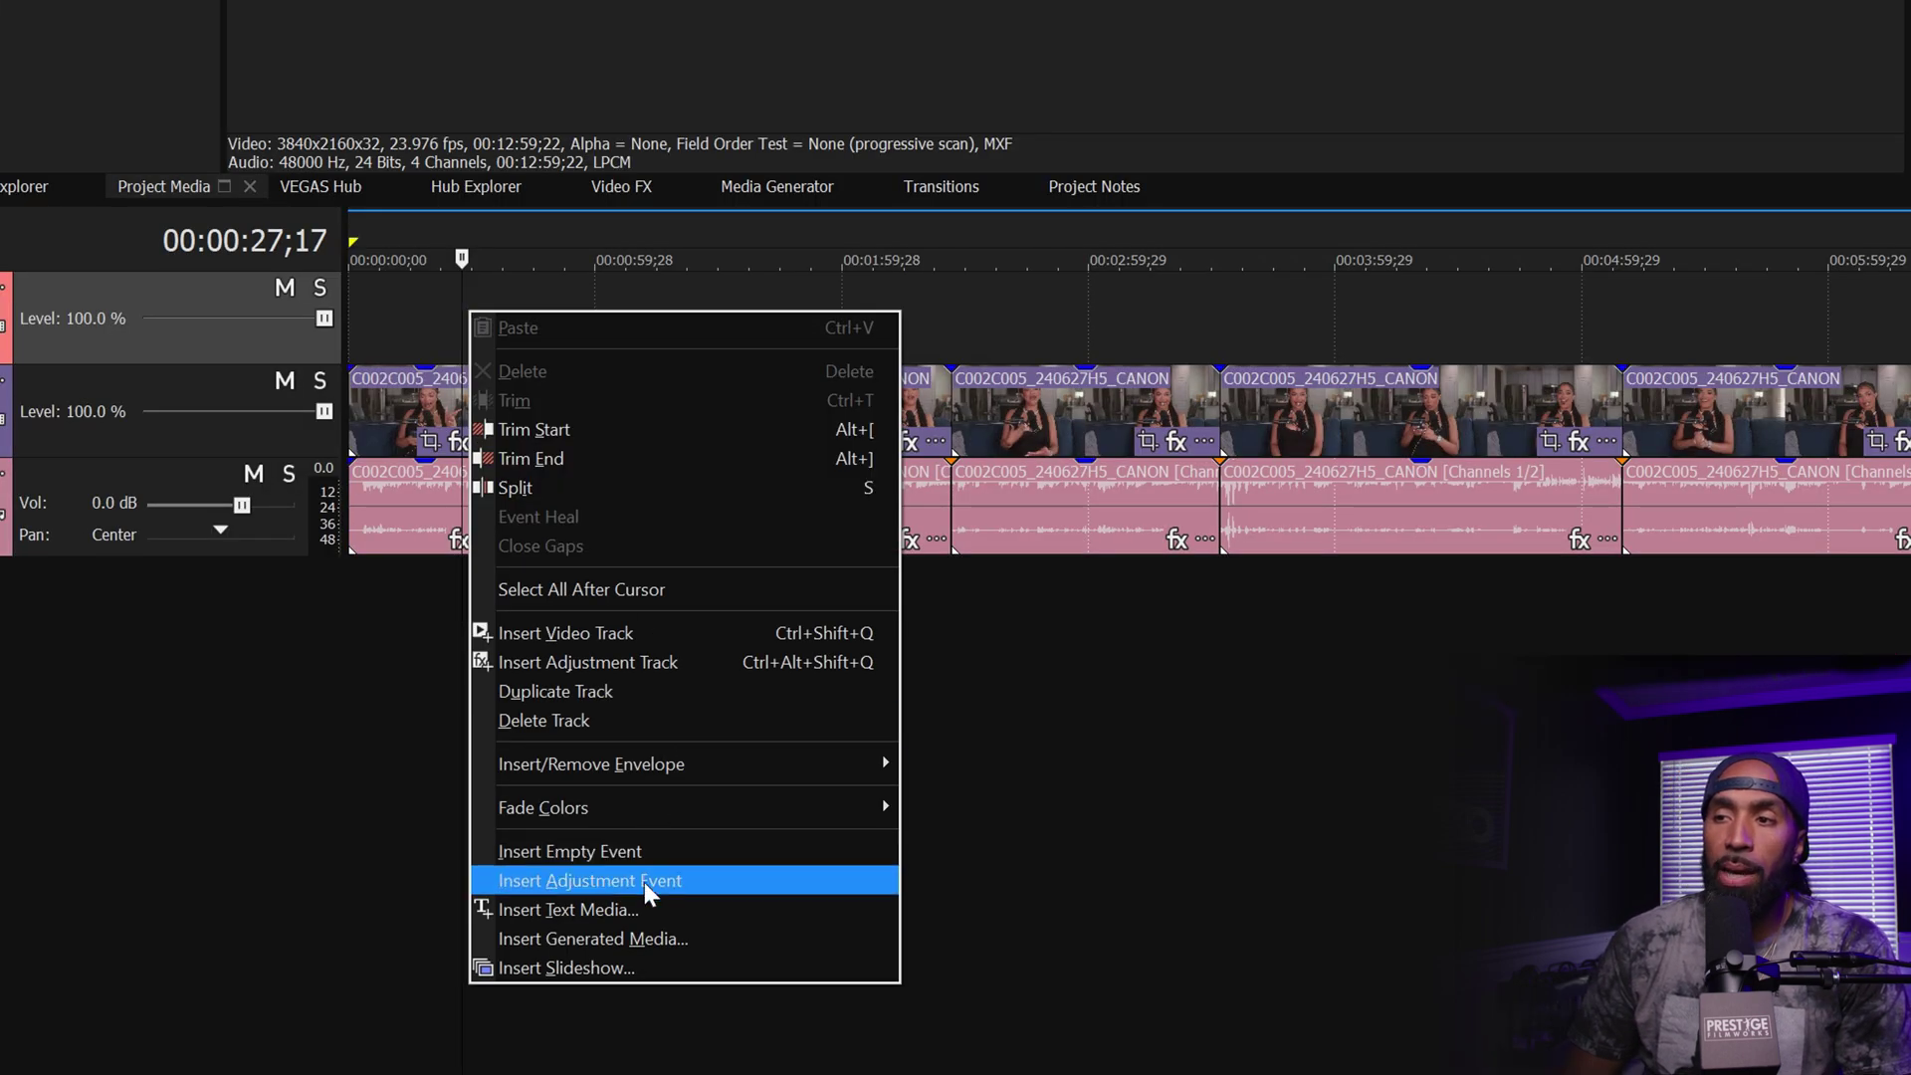
pyautogui.click(643, 882)
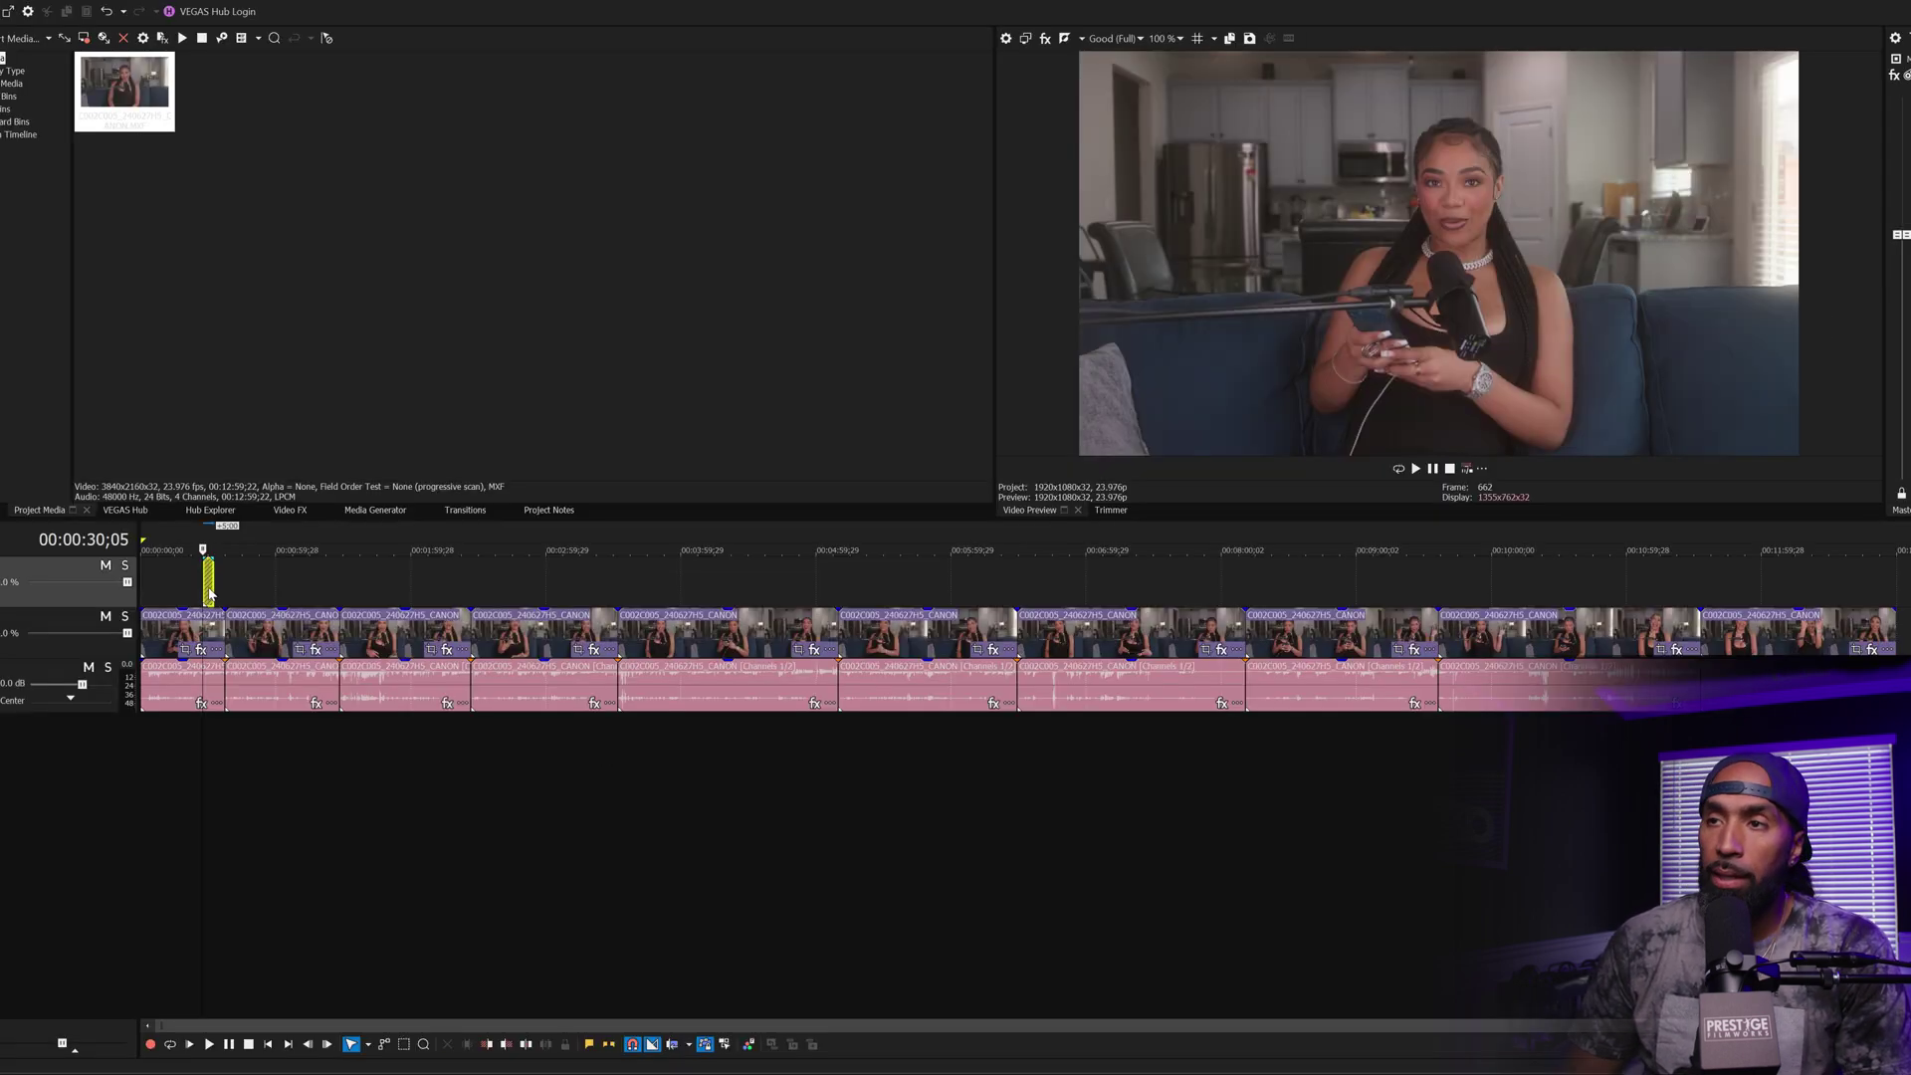
pyautogui.scroll(5, 511, 595)
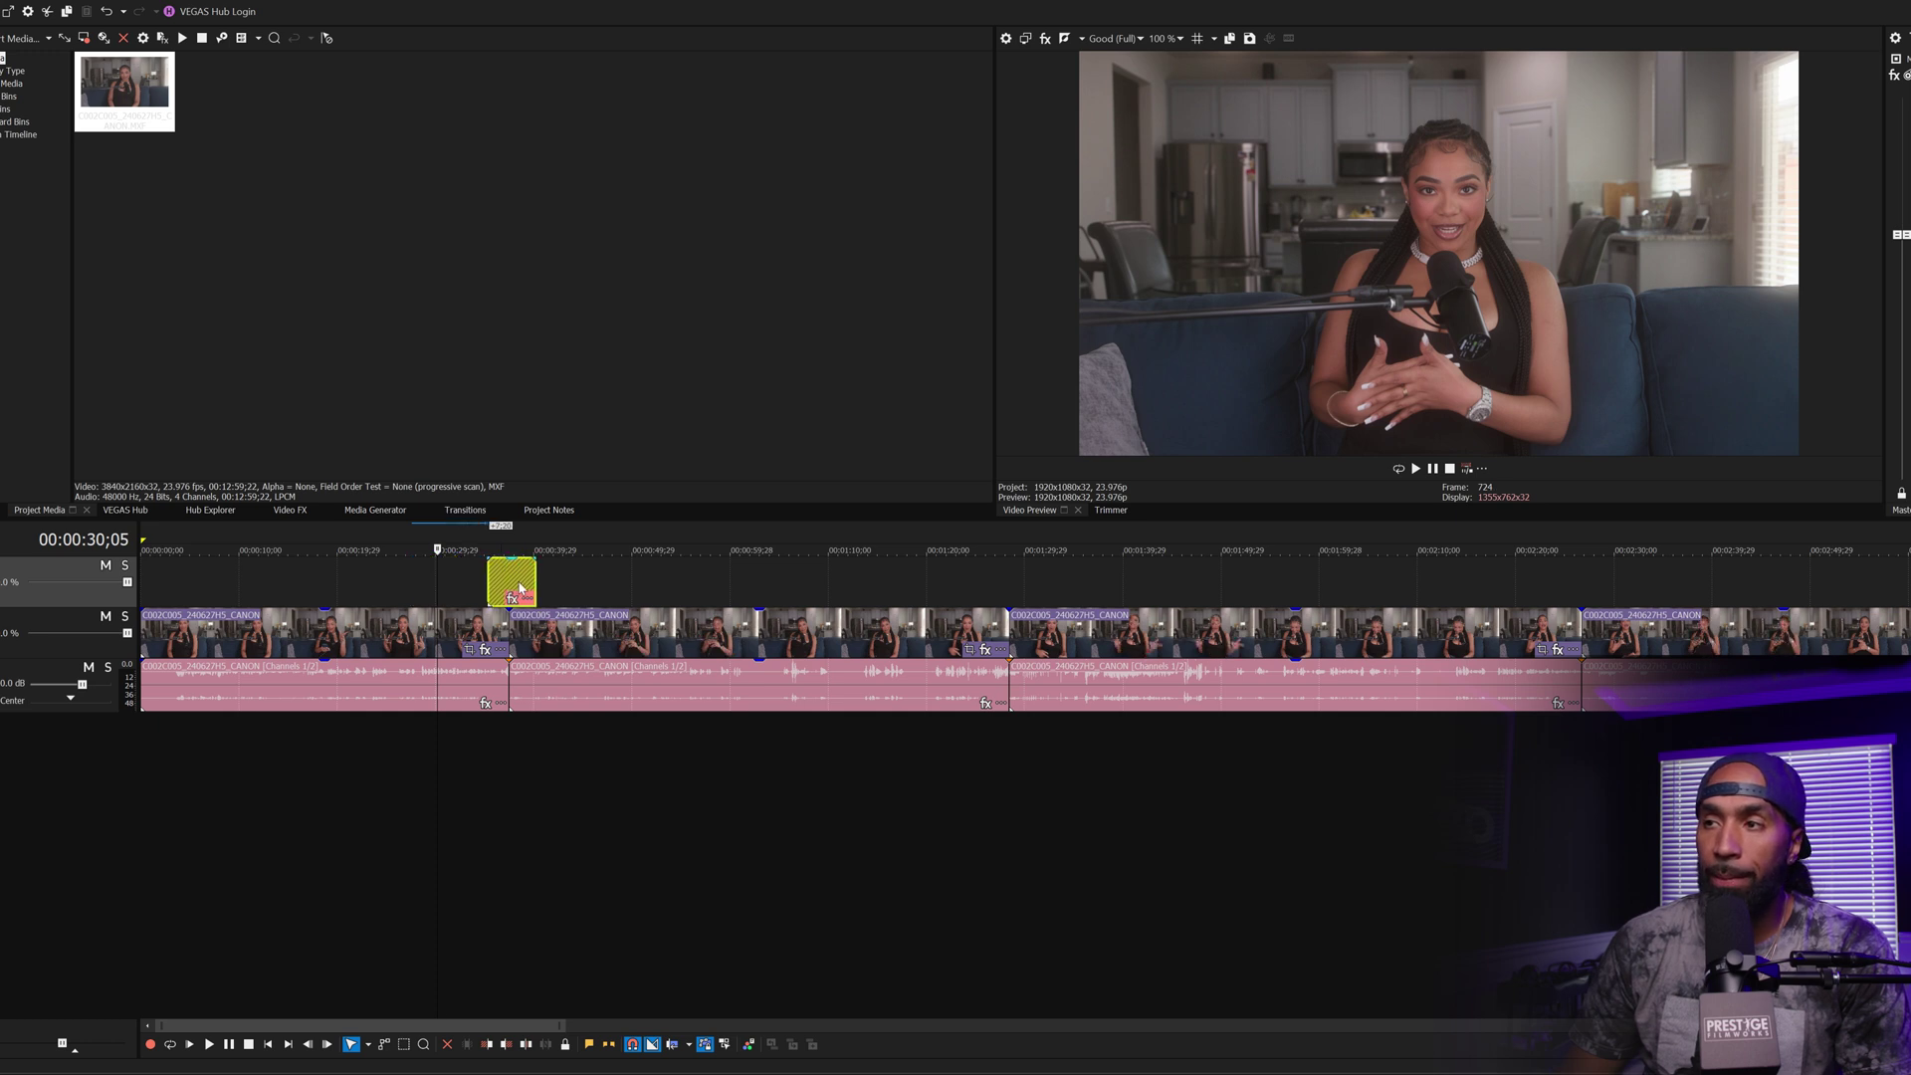
# Step: Split the clip, stretch the adjustment event to the split, and open its Pan/Crop settings
pyautogui.click(585, 629)
pyautogui.press('s')
pyautogui.moveTo(700, 489); pyautogui.dragTo(786, 488)
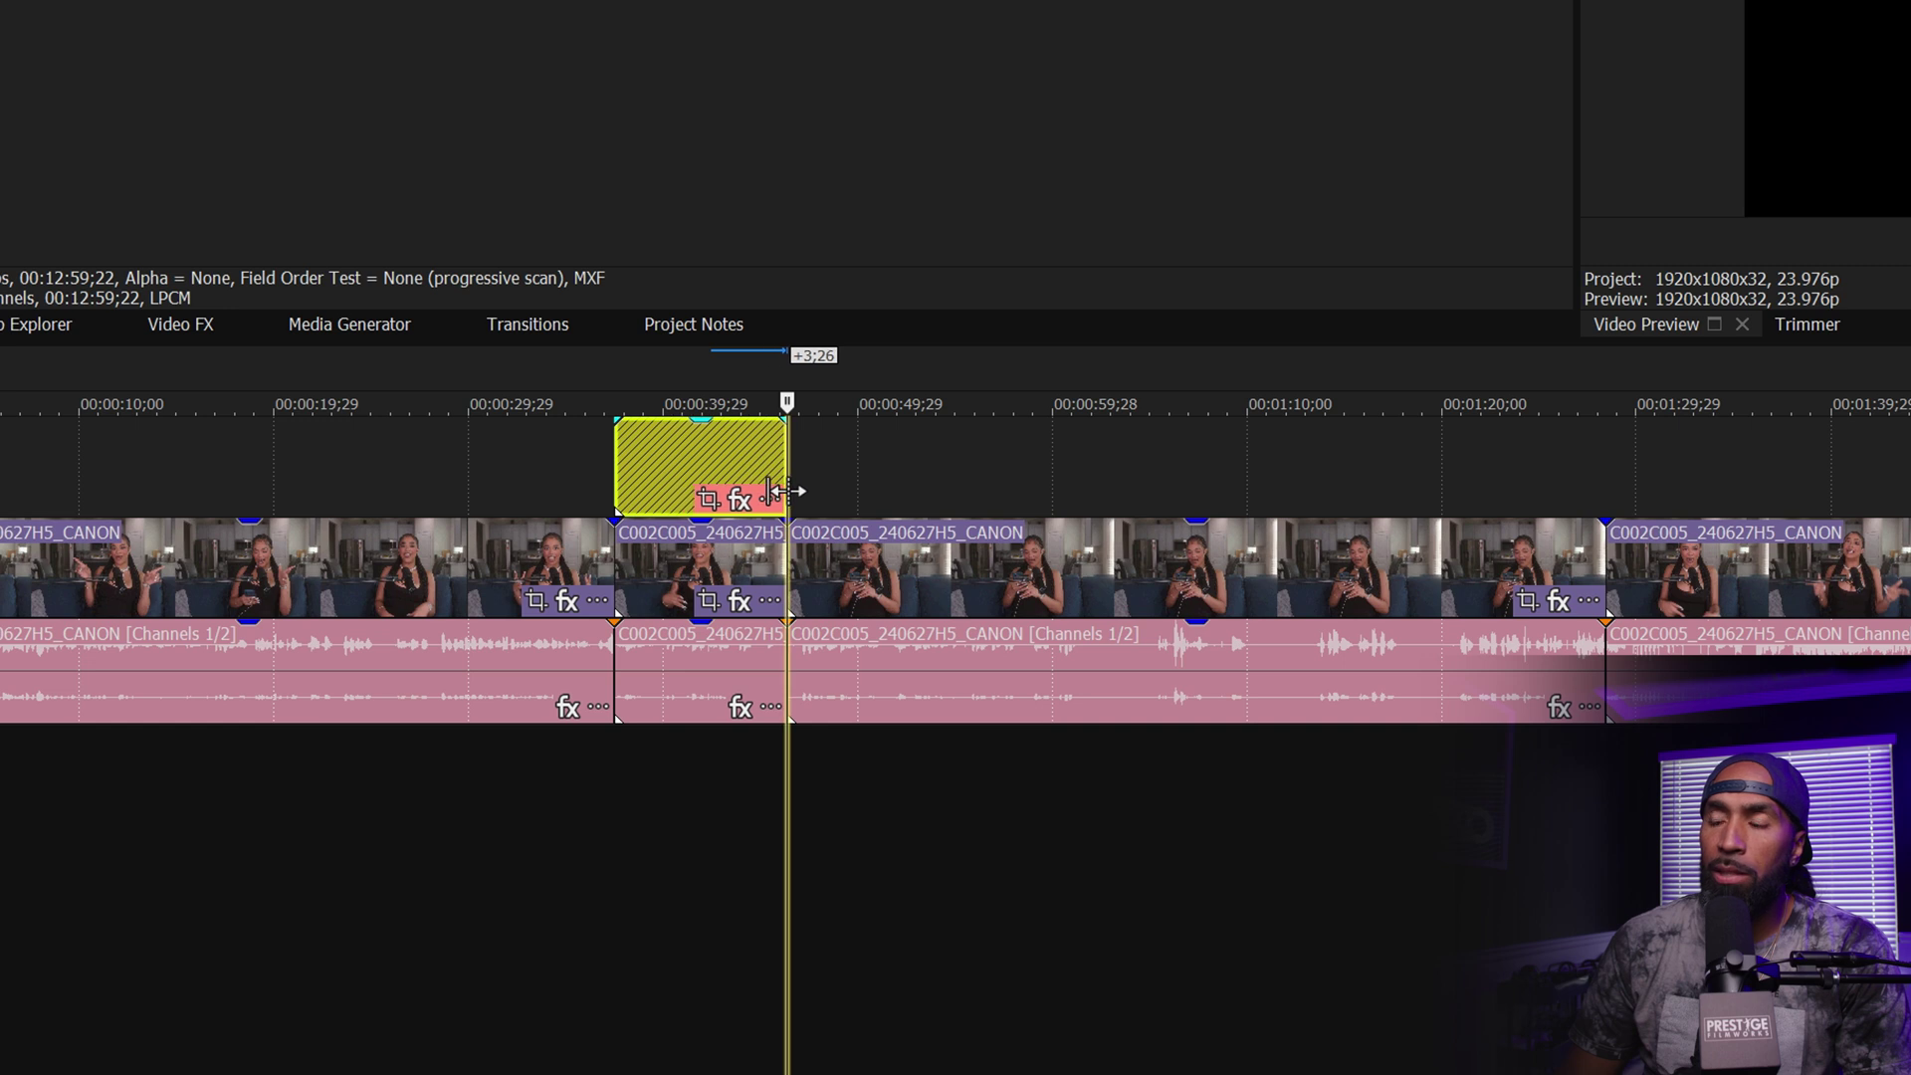
pyautogui.click(558, 465)
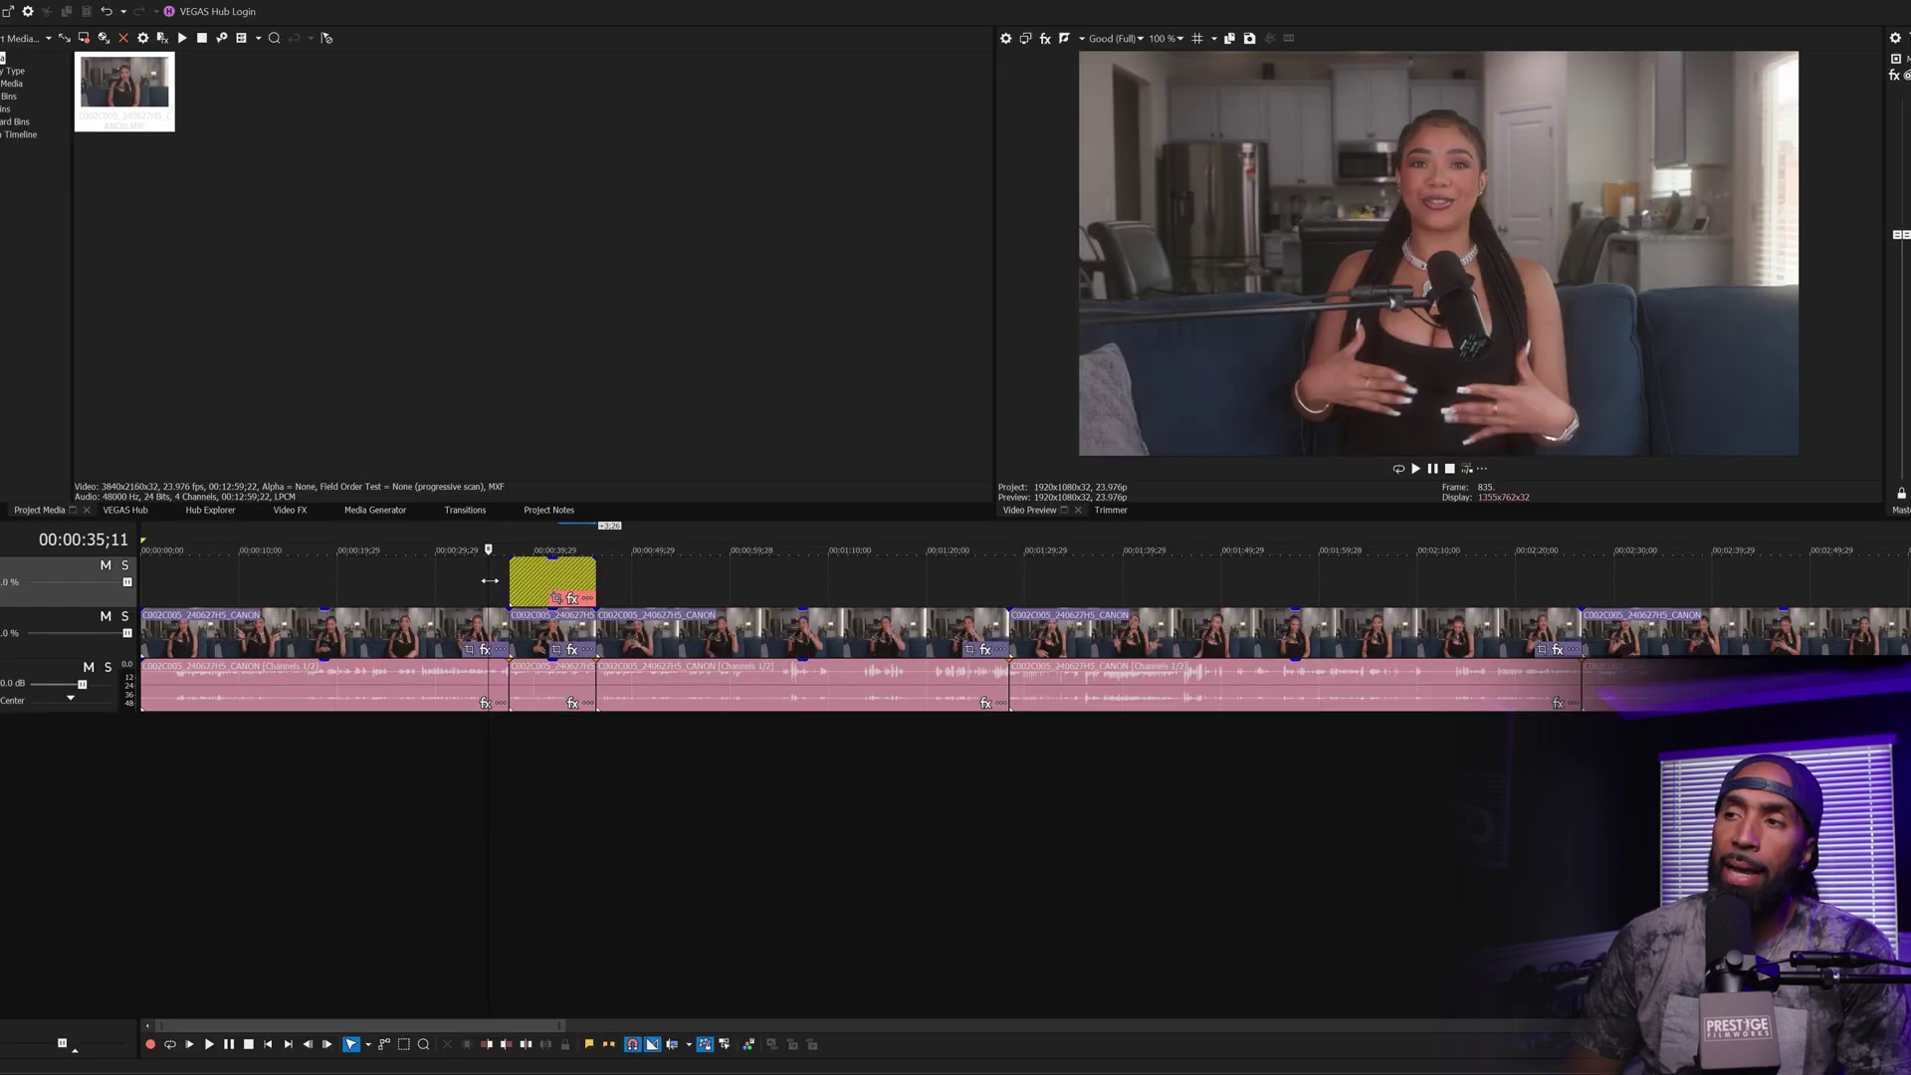
pyautogui.click(520, 622)
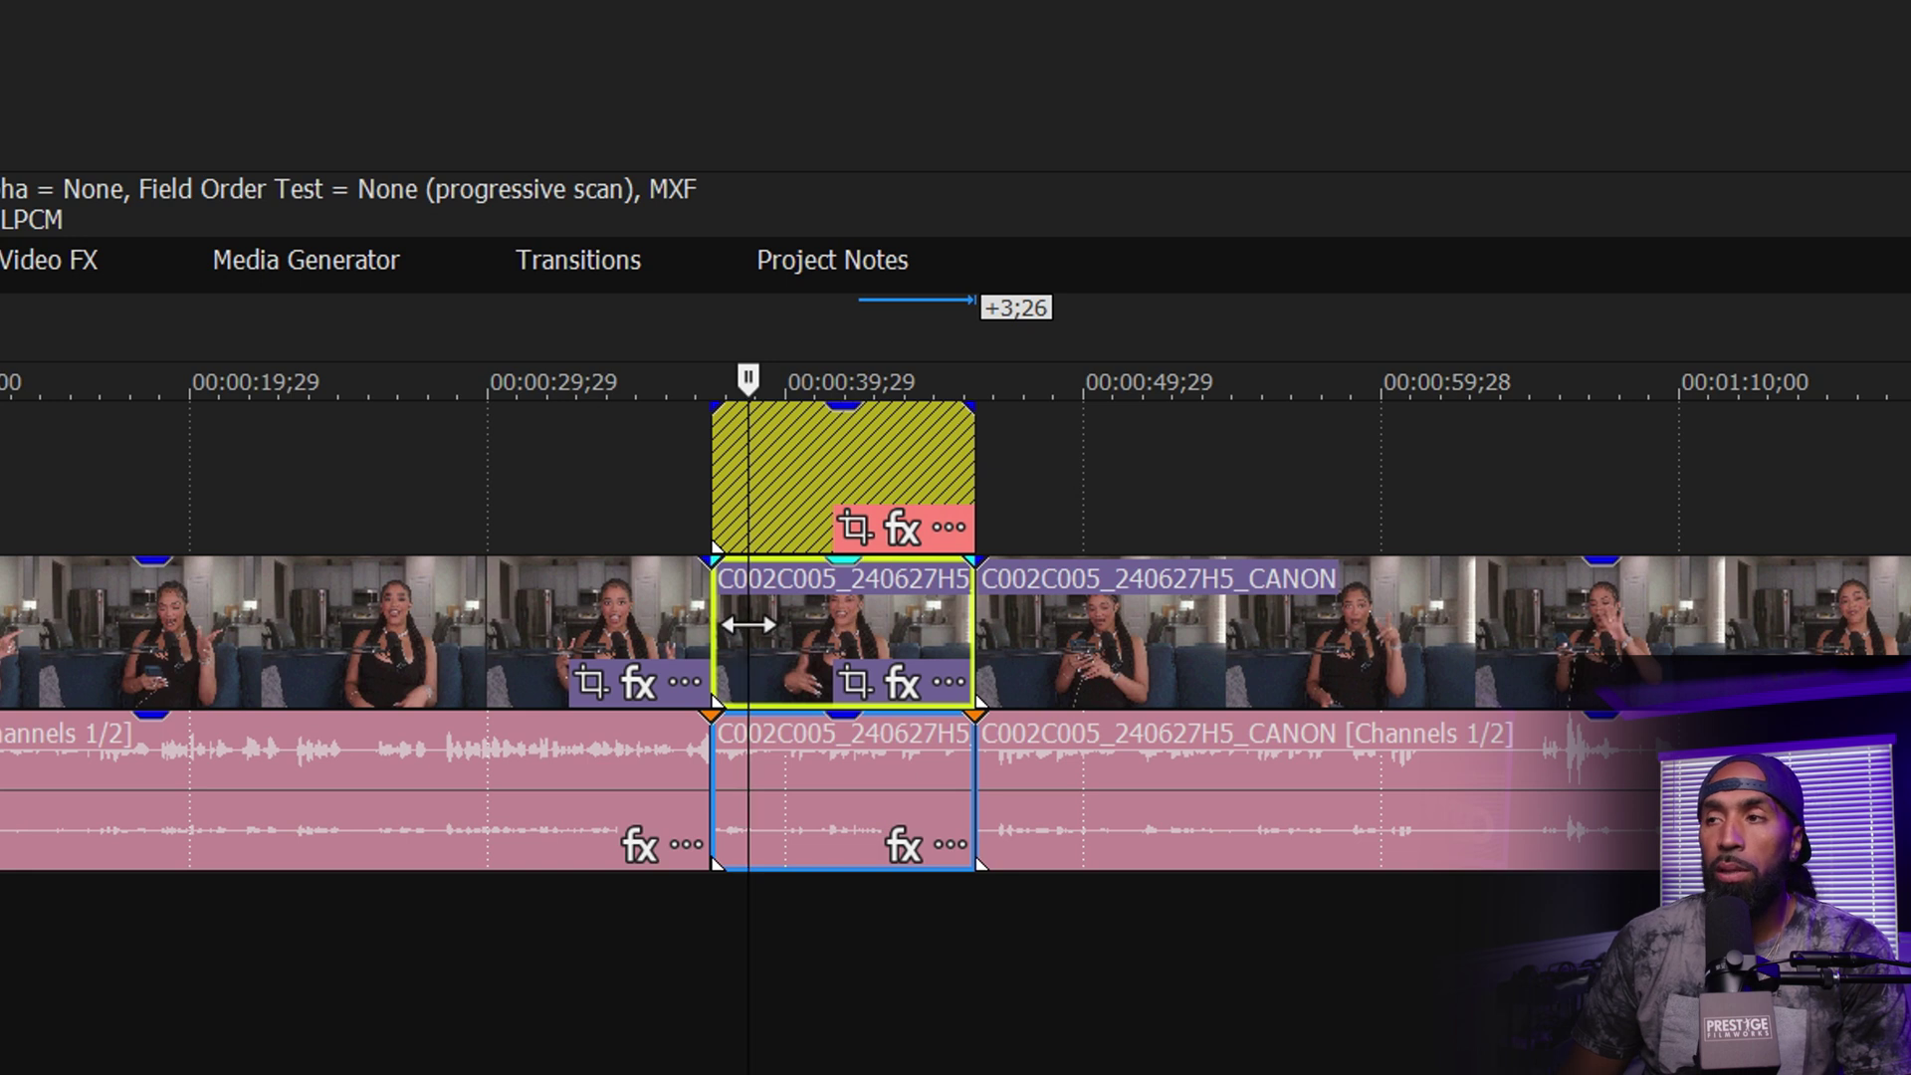
pyautogui.click(718, 637)
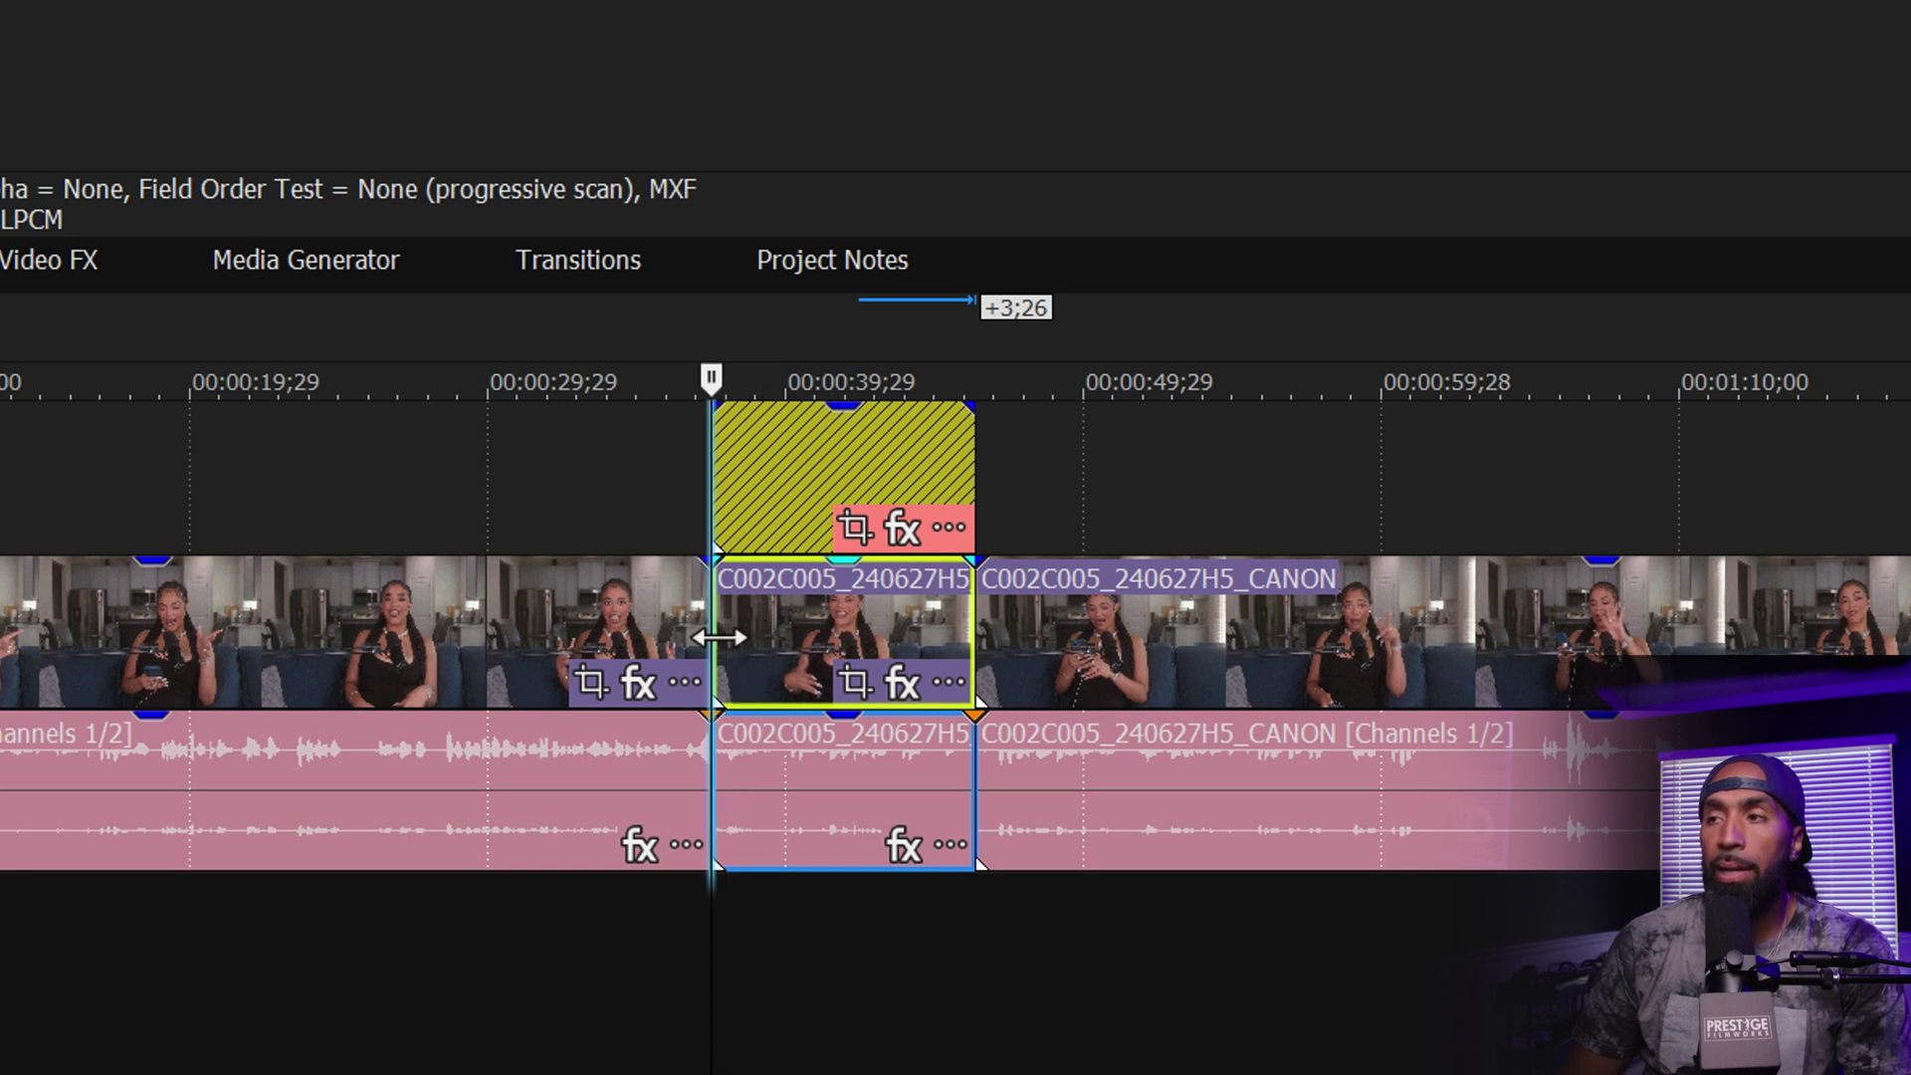
pyautogui.click(834, 532)
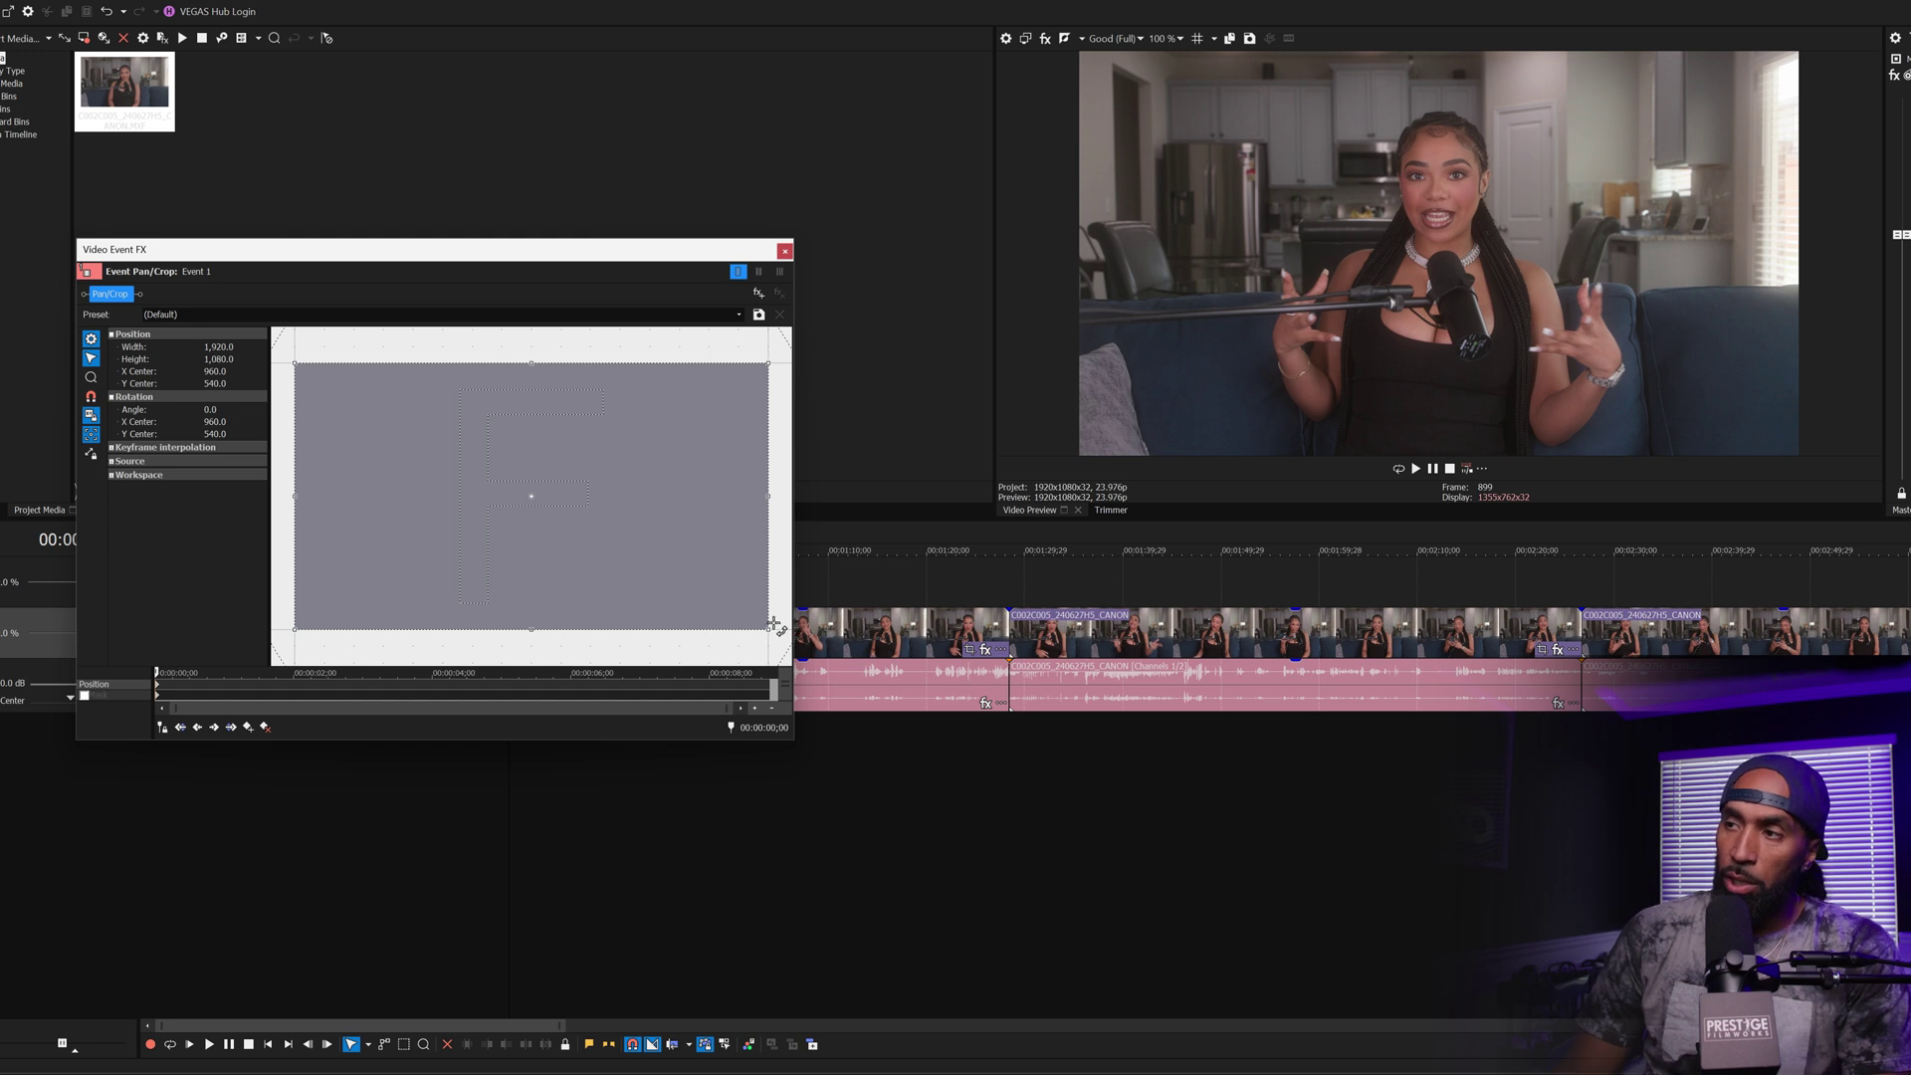
# Step: Crop the adjustment event to 1,292.3 × 726.9, framed slightly higher, then preview the punch-in
pyautogui.moveTo(770, 629); pyautogui.dragTo(720, 587)
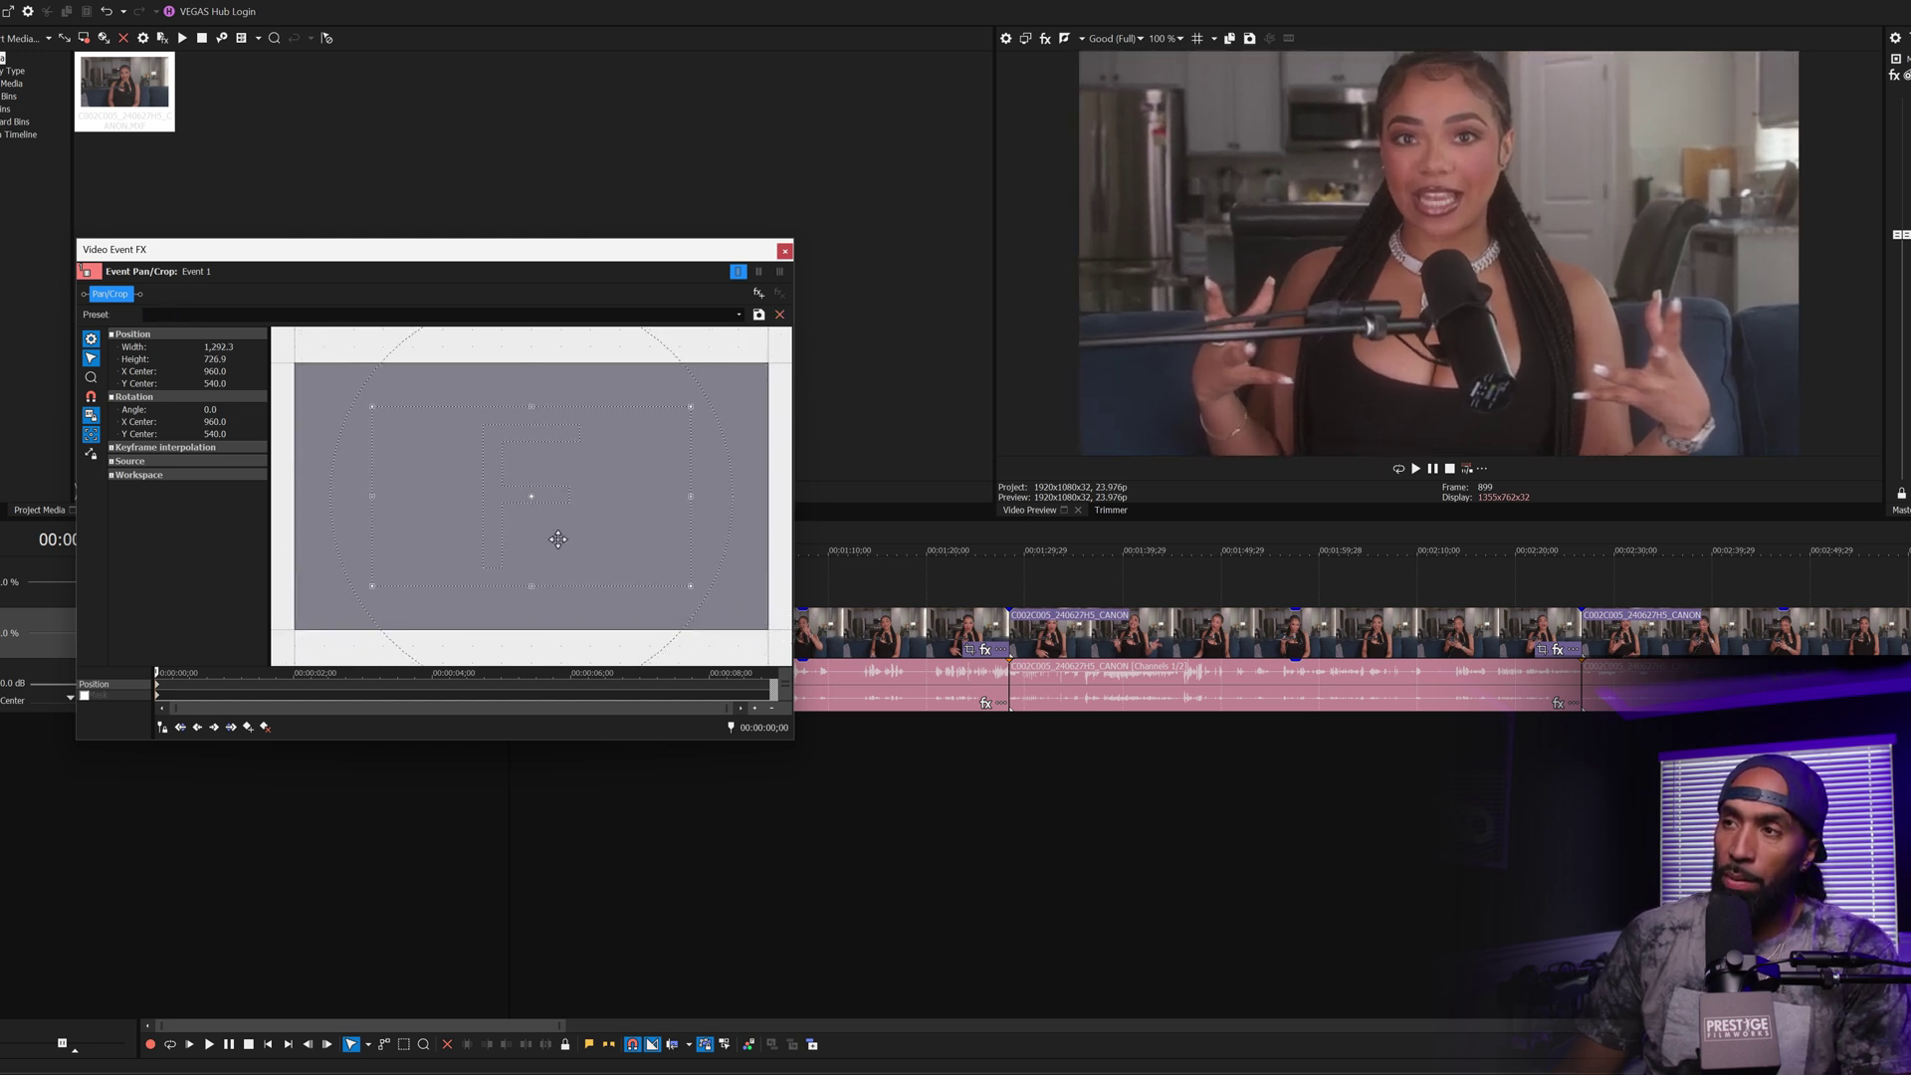
pyautogui.moveTo(535, 516); pyautogui.dragTo(547, 502)
pyautogui.click(784, 251)
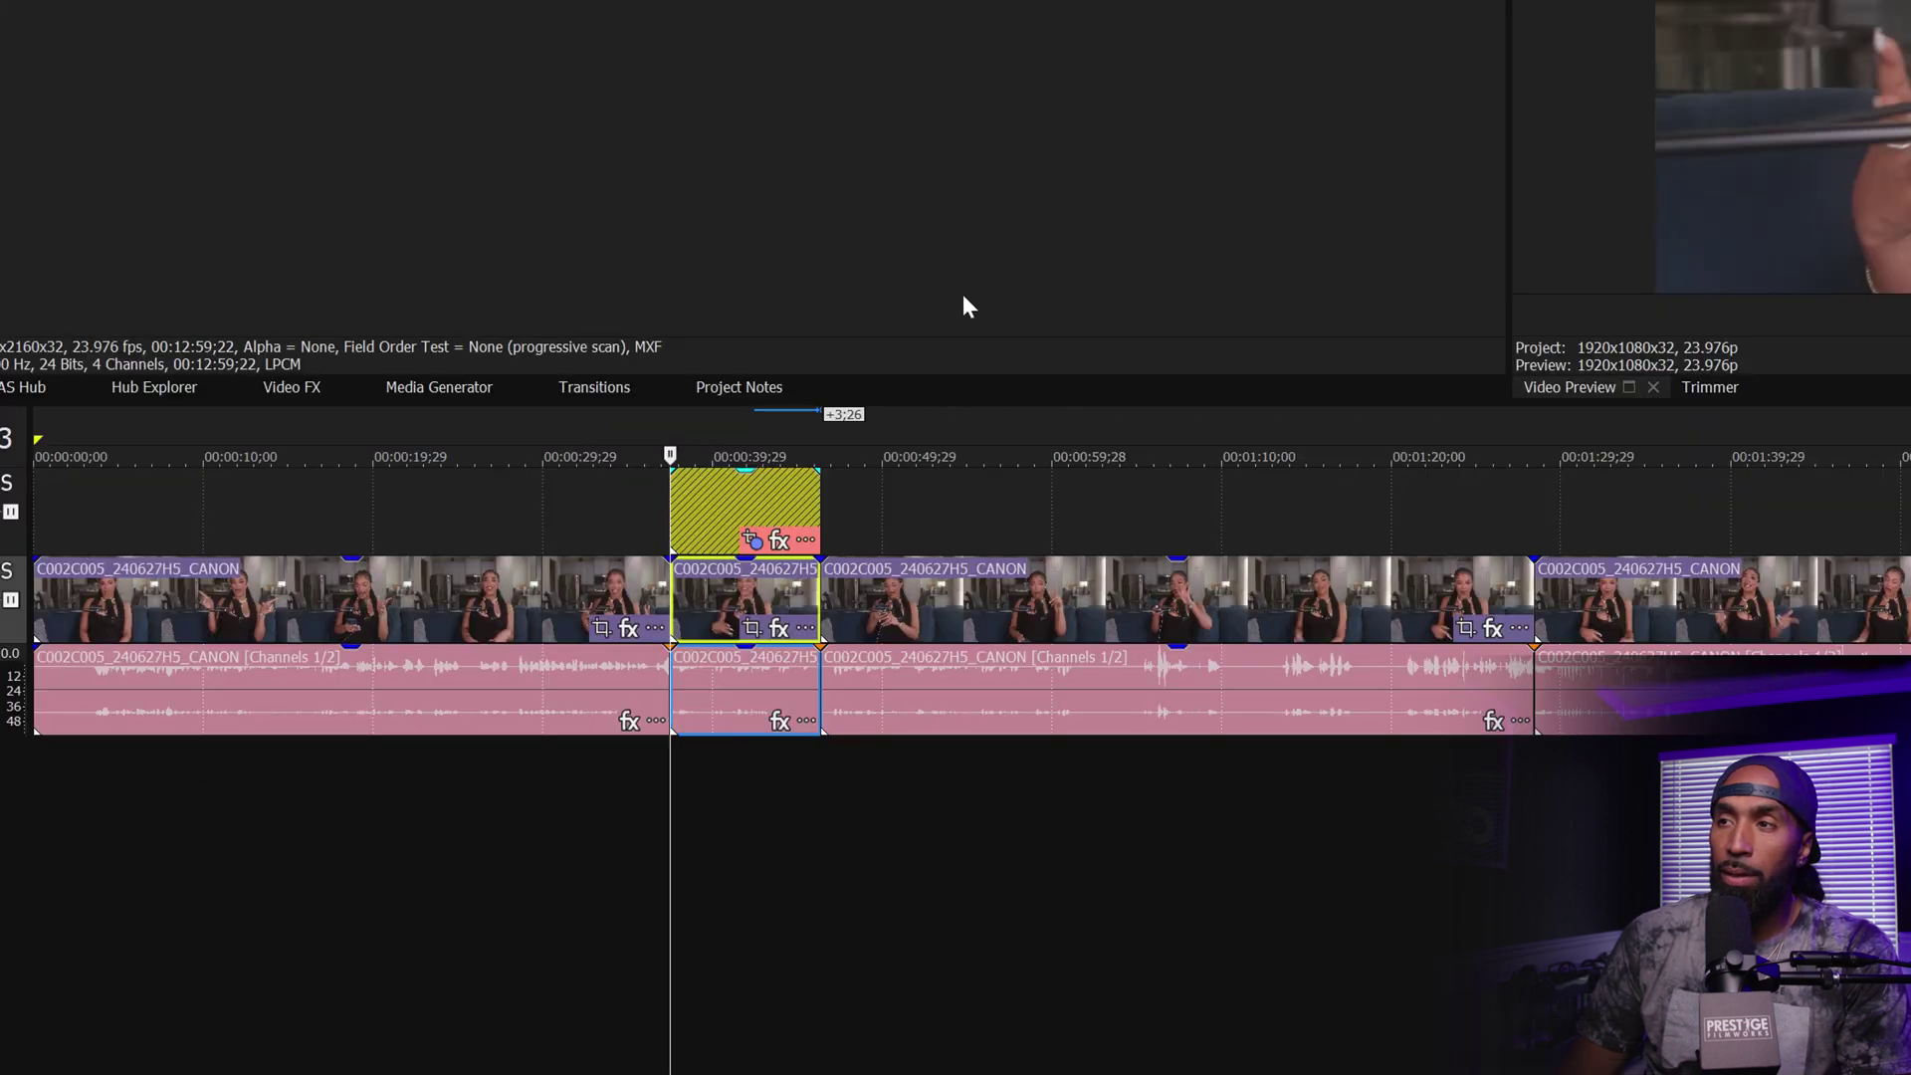
pyautogui.click(640, 515)
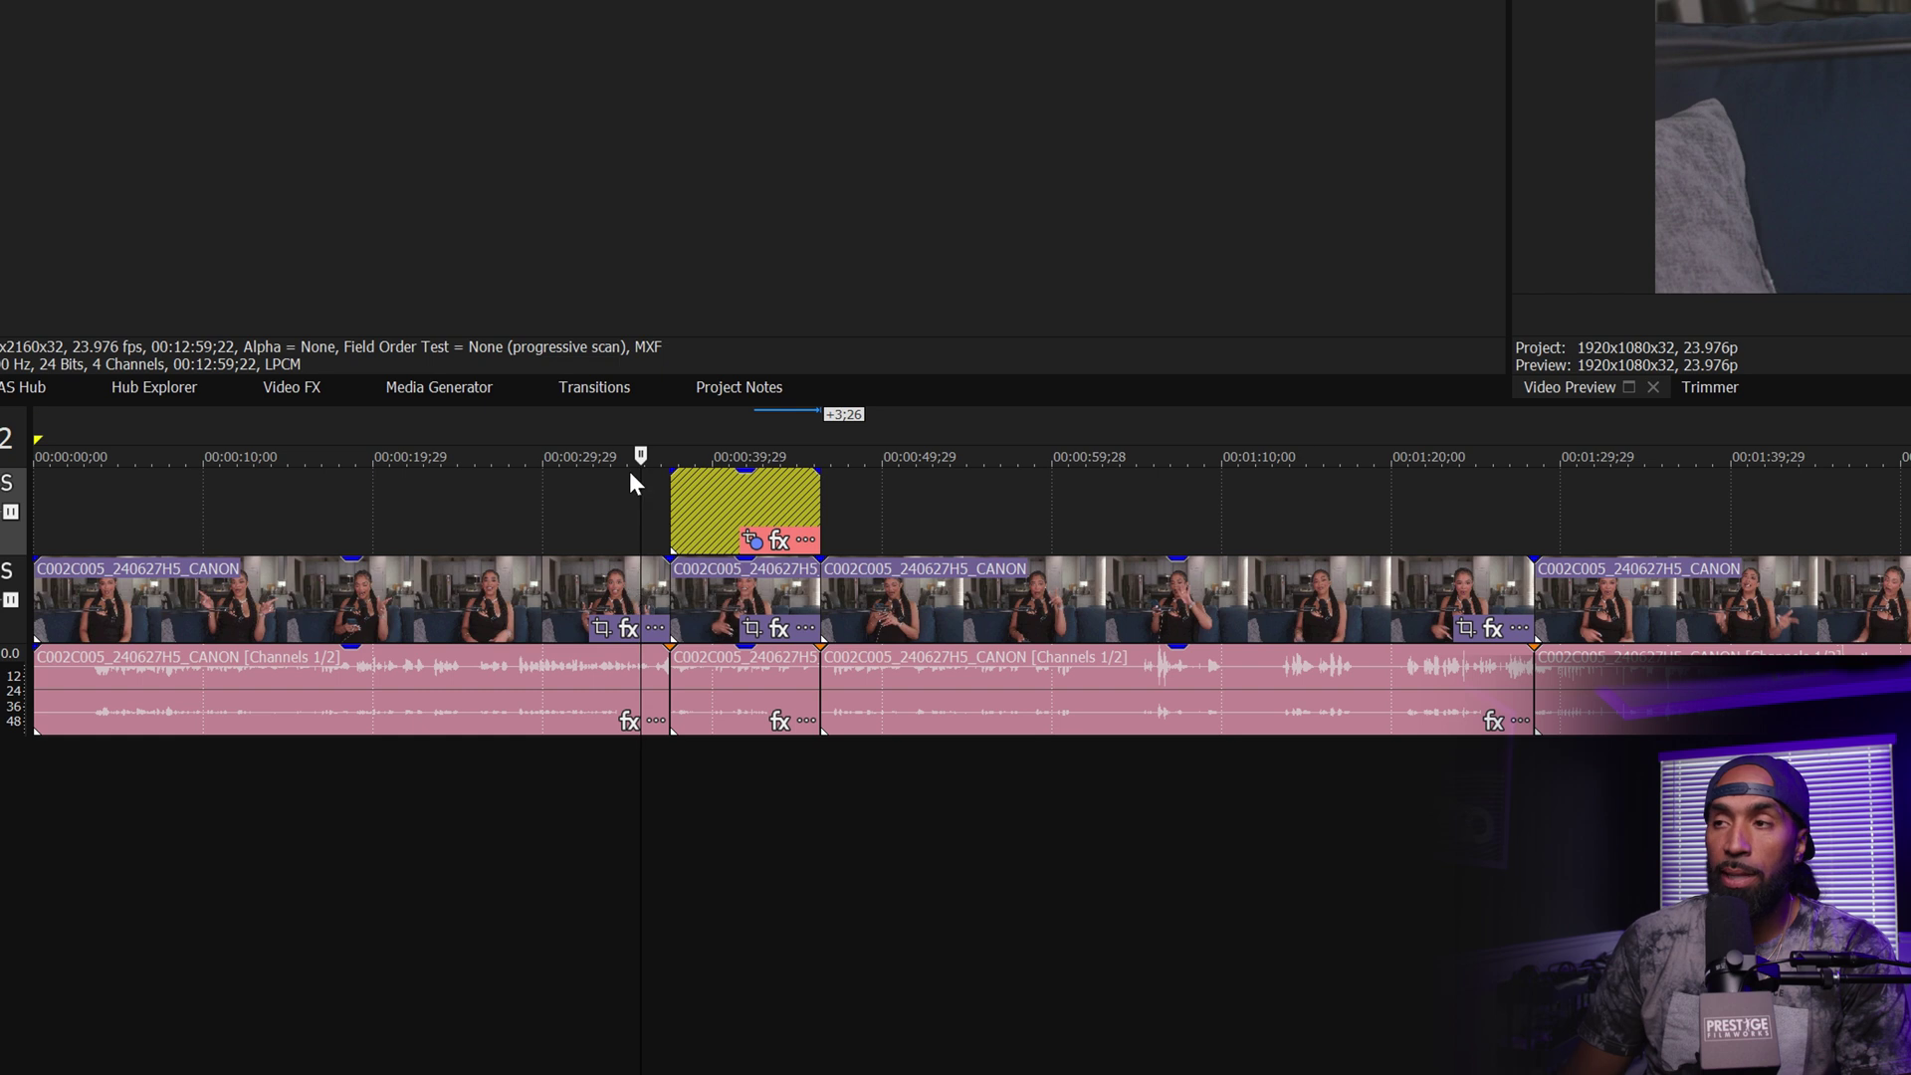
pyautogui.press('space')
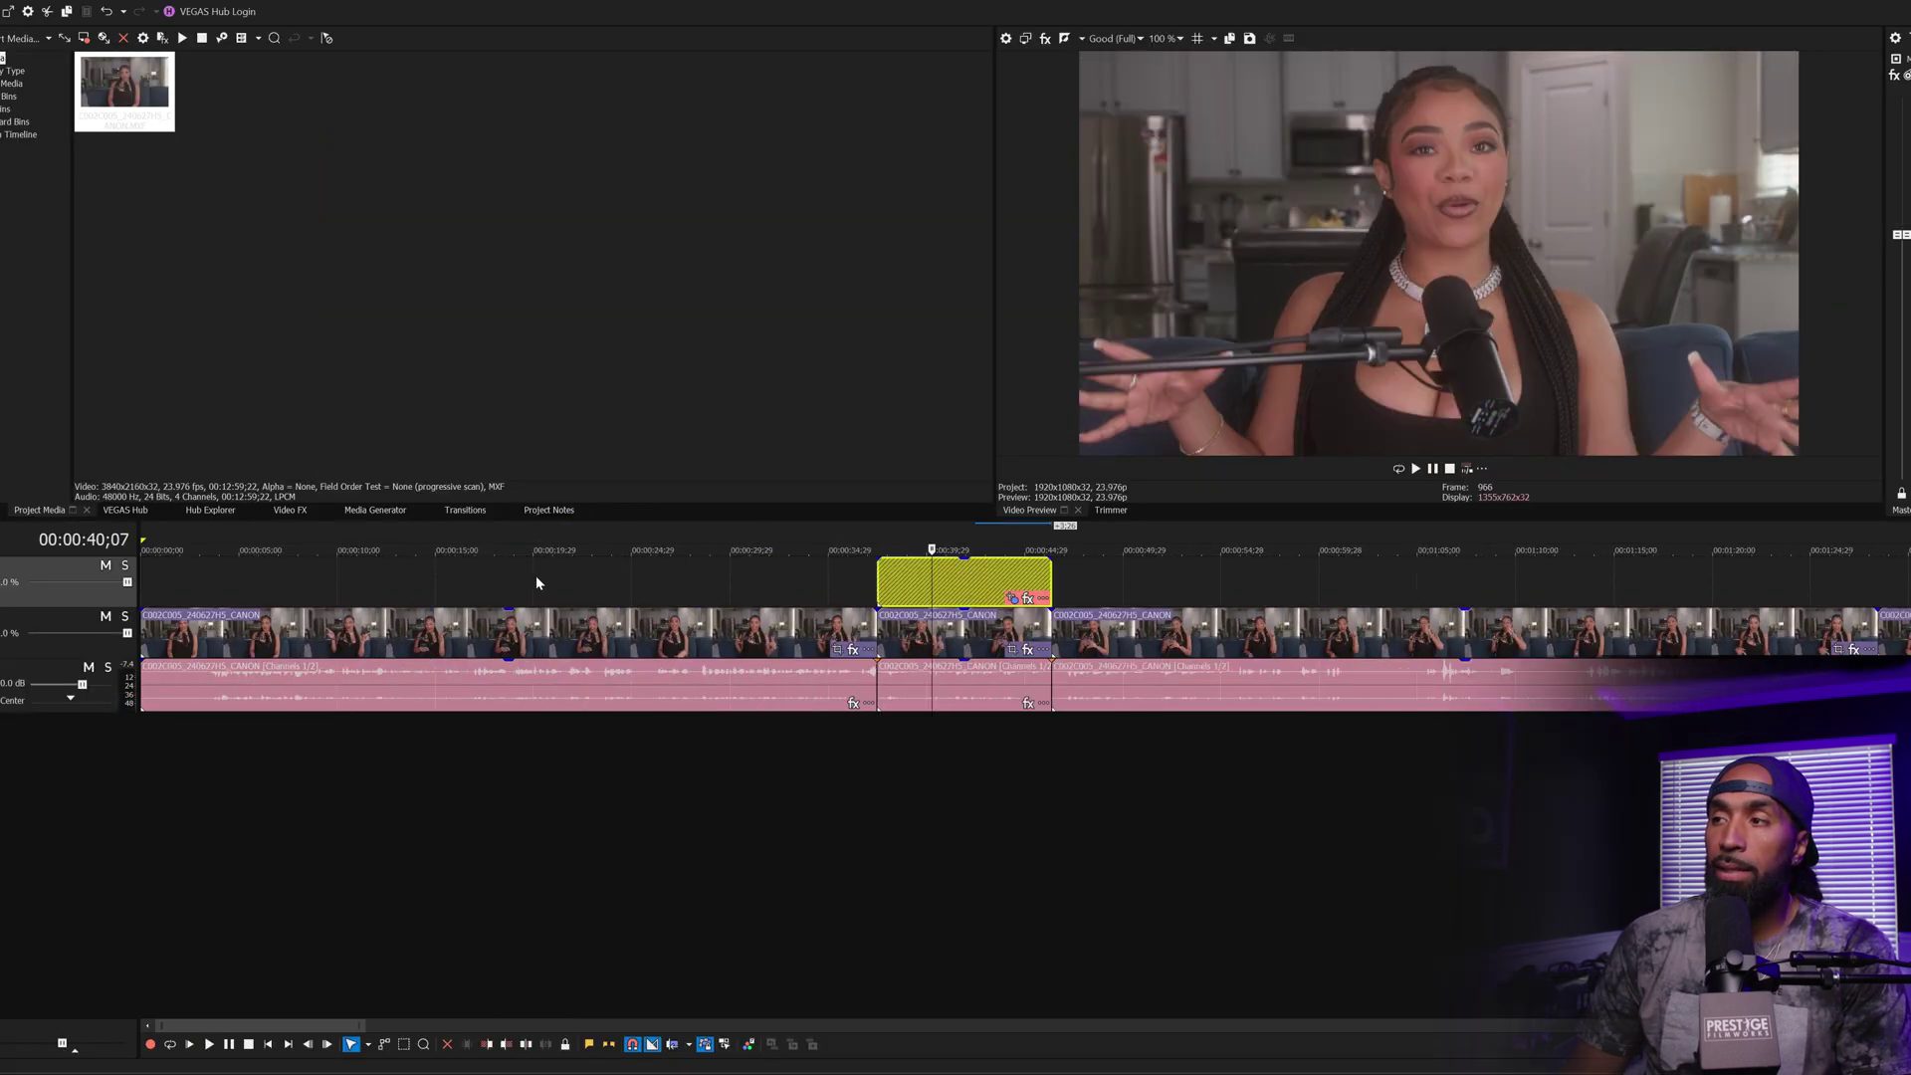
# Step: Split the clip near 00:00:49, shorten the adjustment event's end, and play back the section
pyautogui.scroll(2, 715, 617)
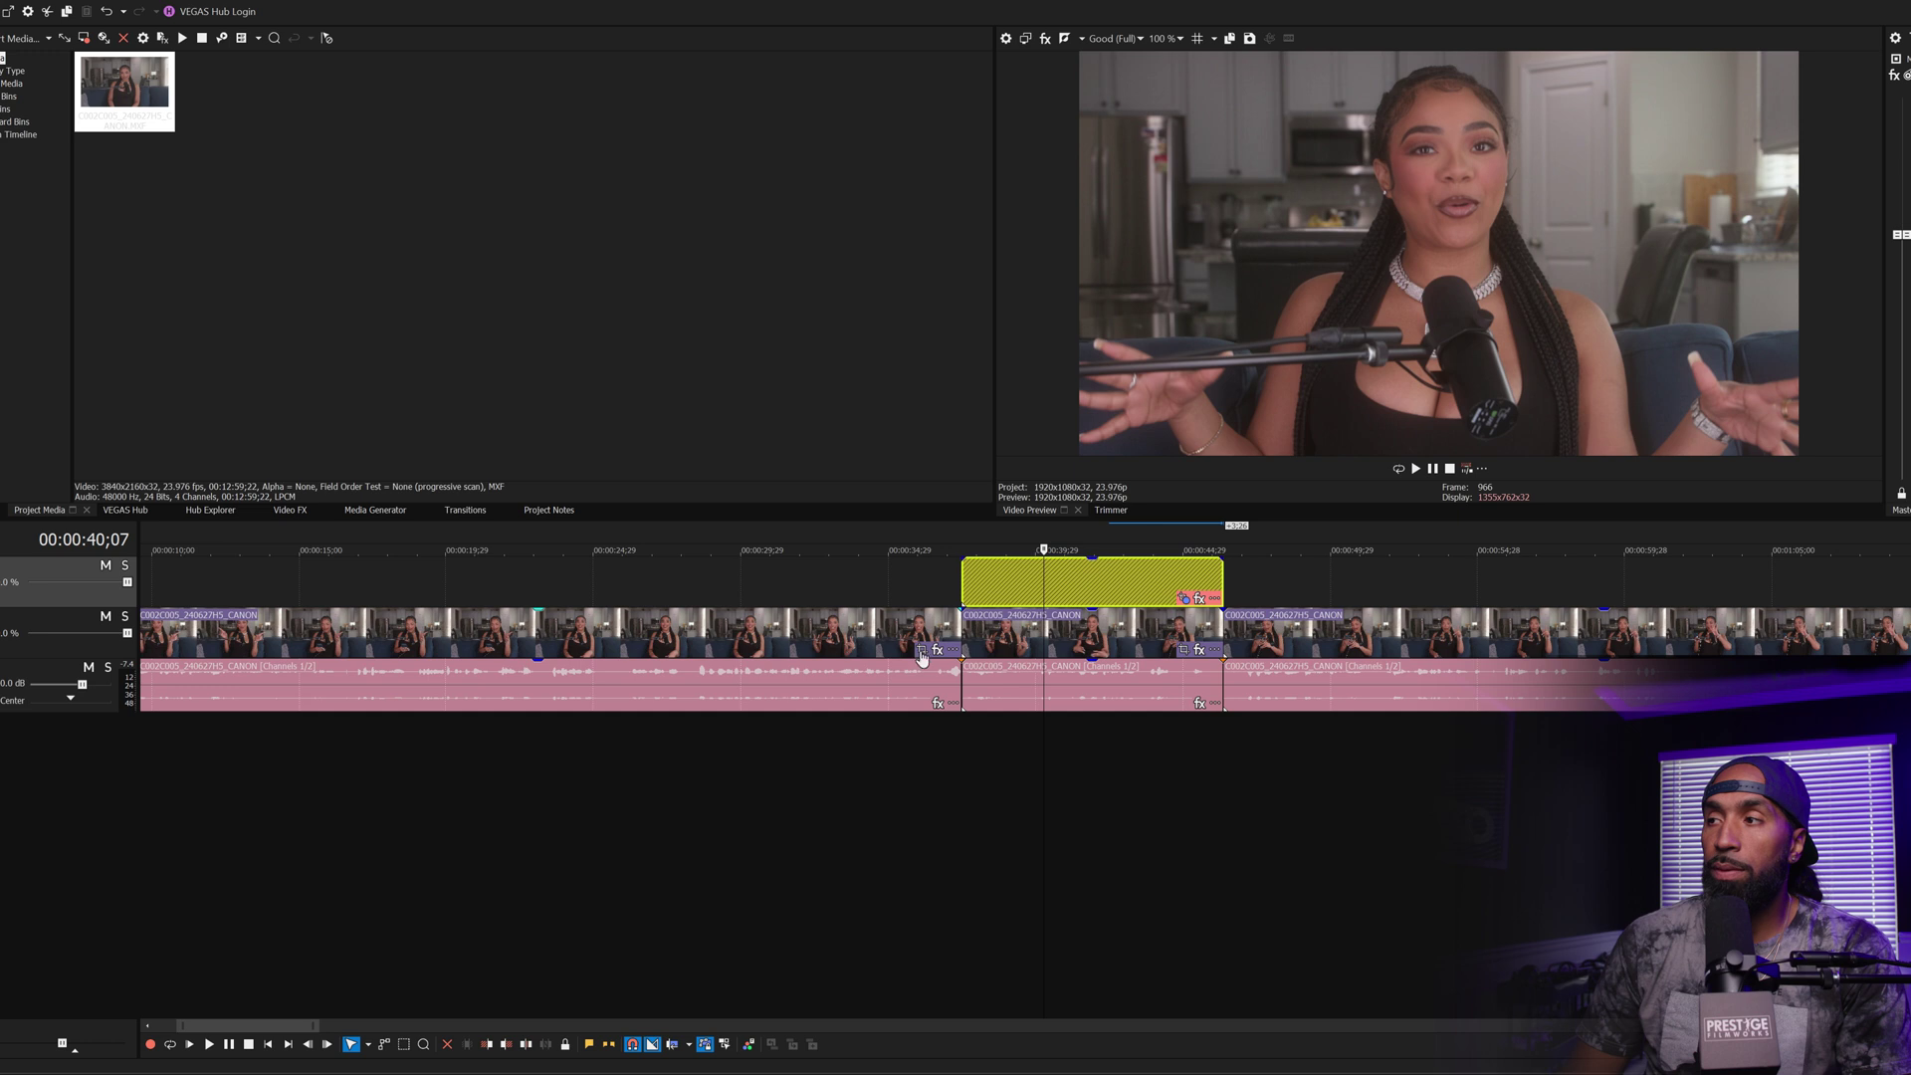
pyautogui.click(1043, 635)
pyautogui.press('s')
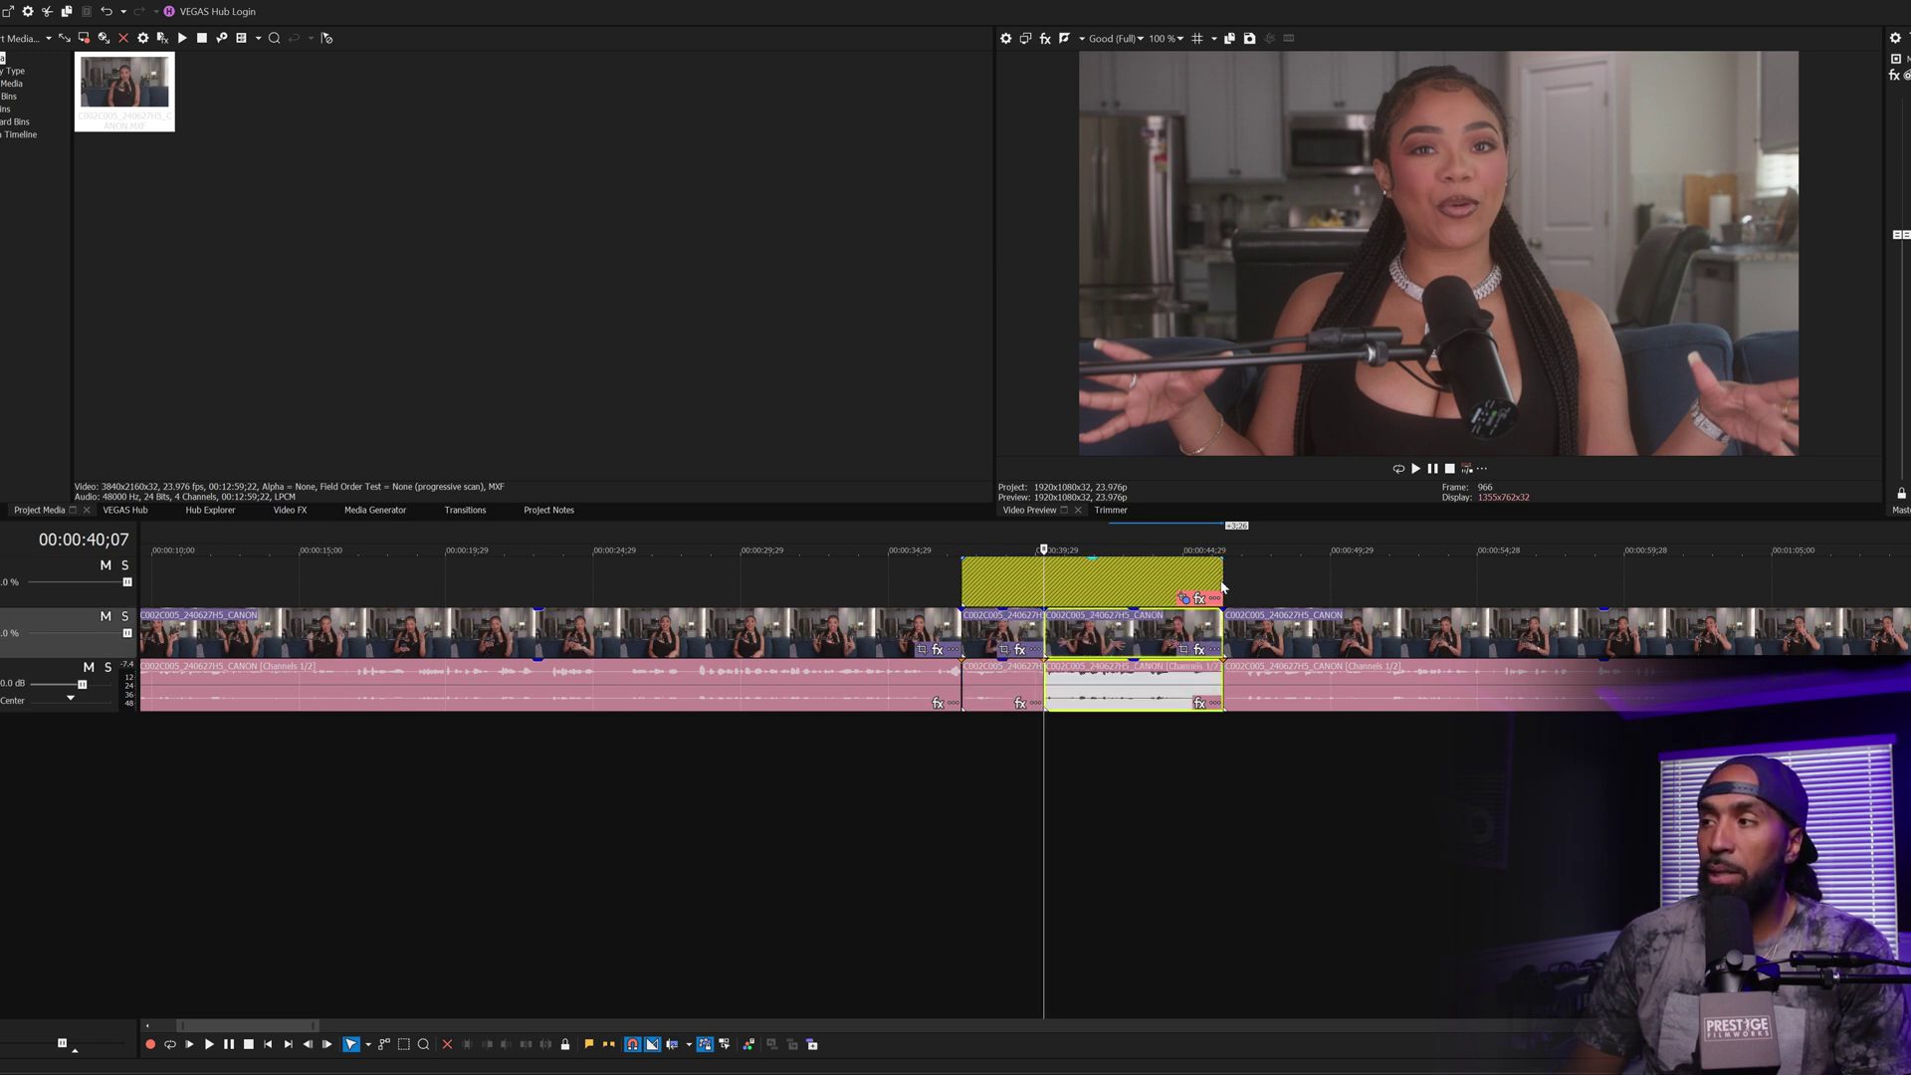
pyautogui.moveTo(1220, 580); pyautogui.dragTo(1044, 587)
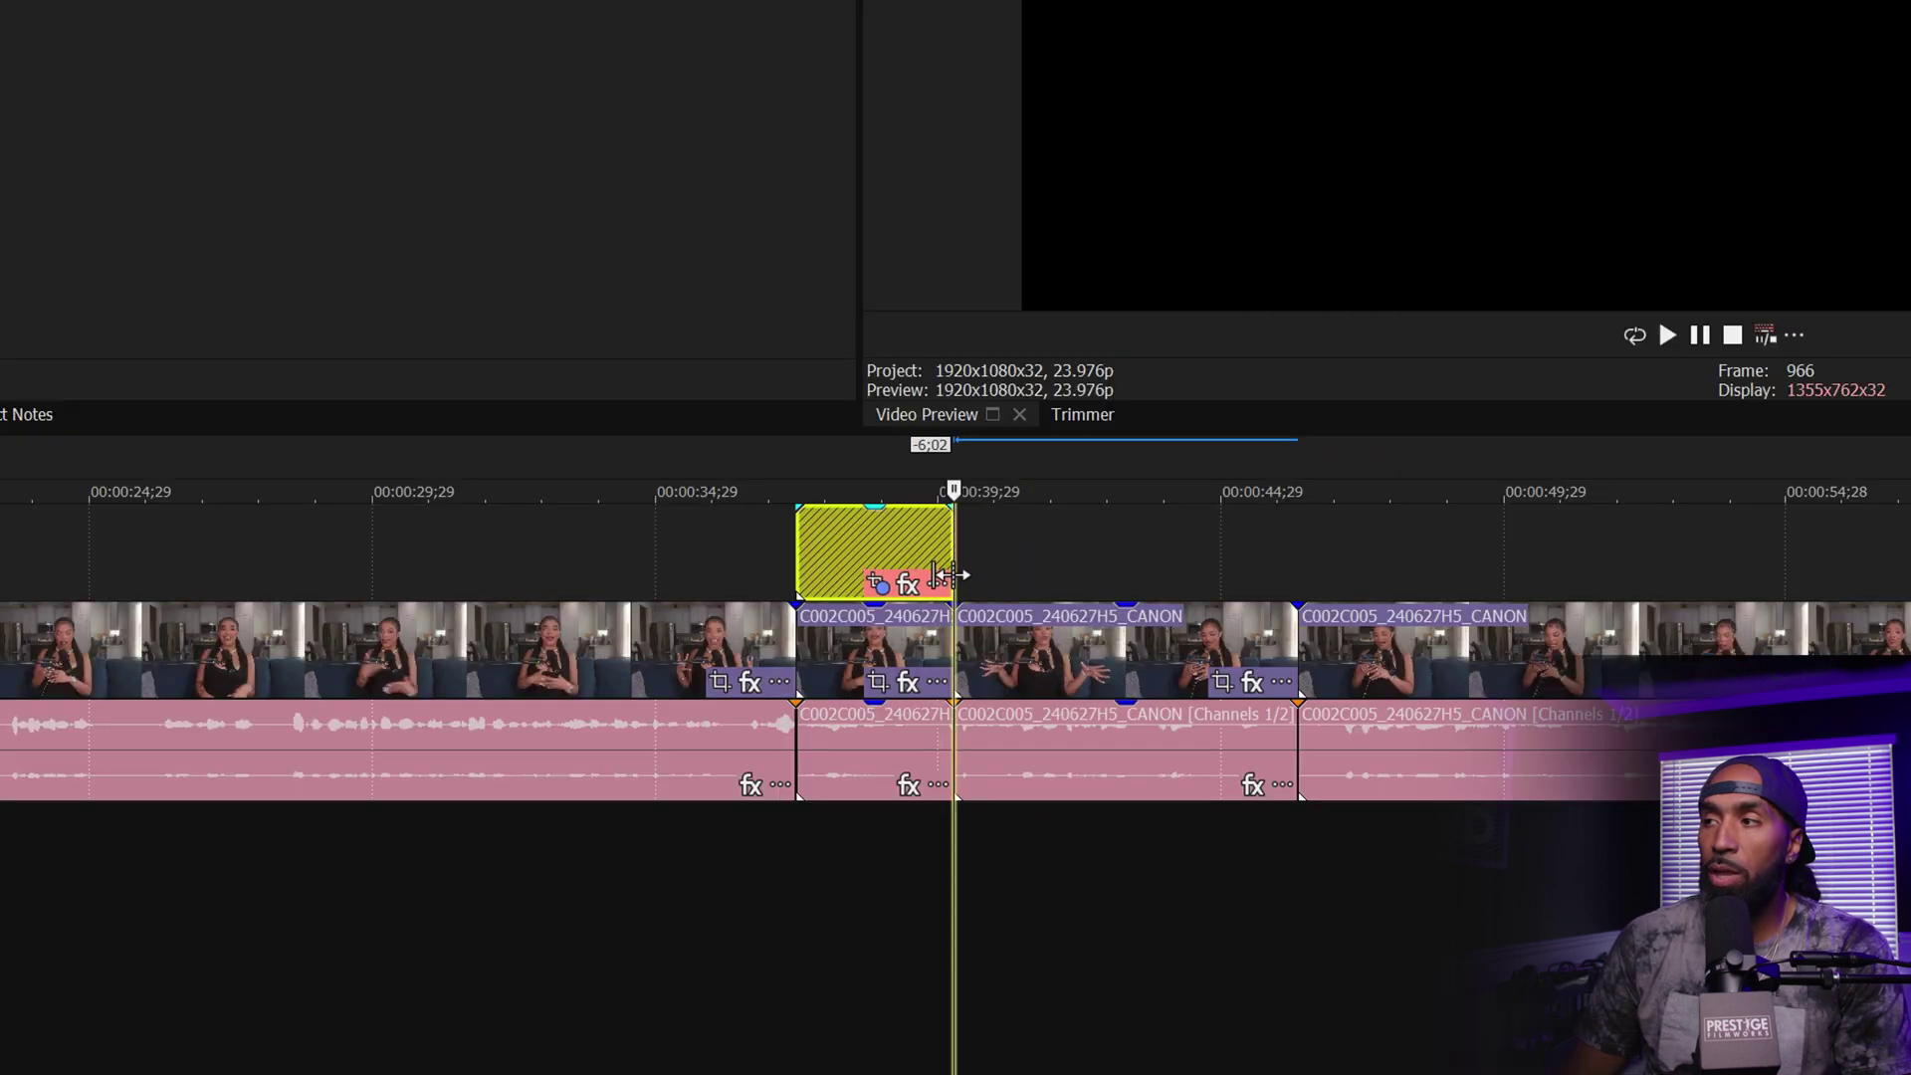
pyautogui.click(1009, 580)
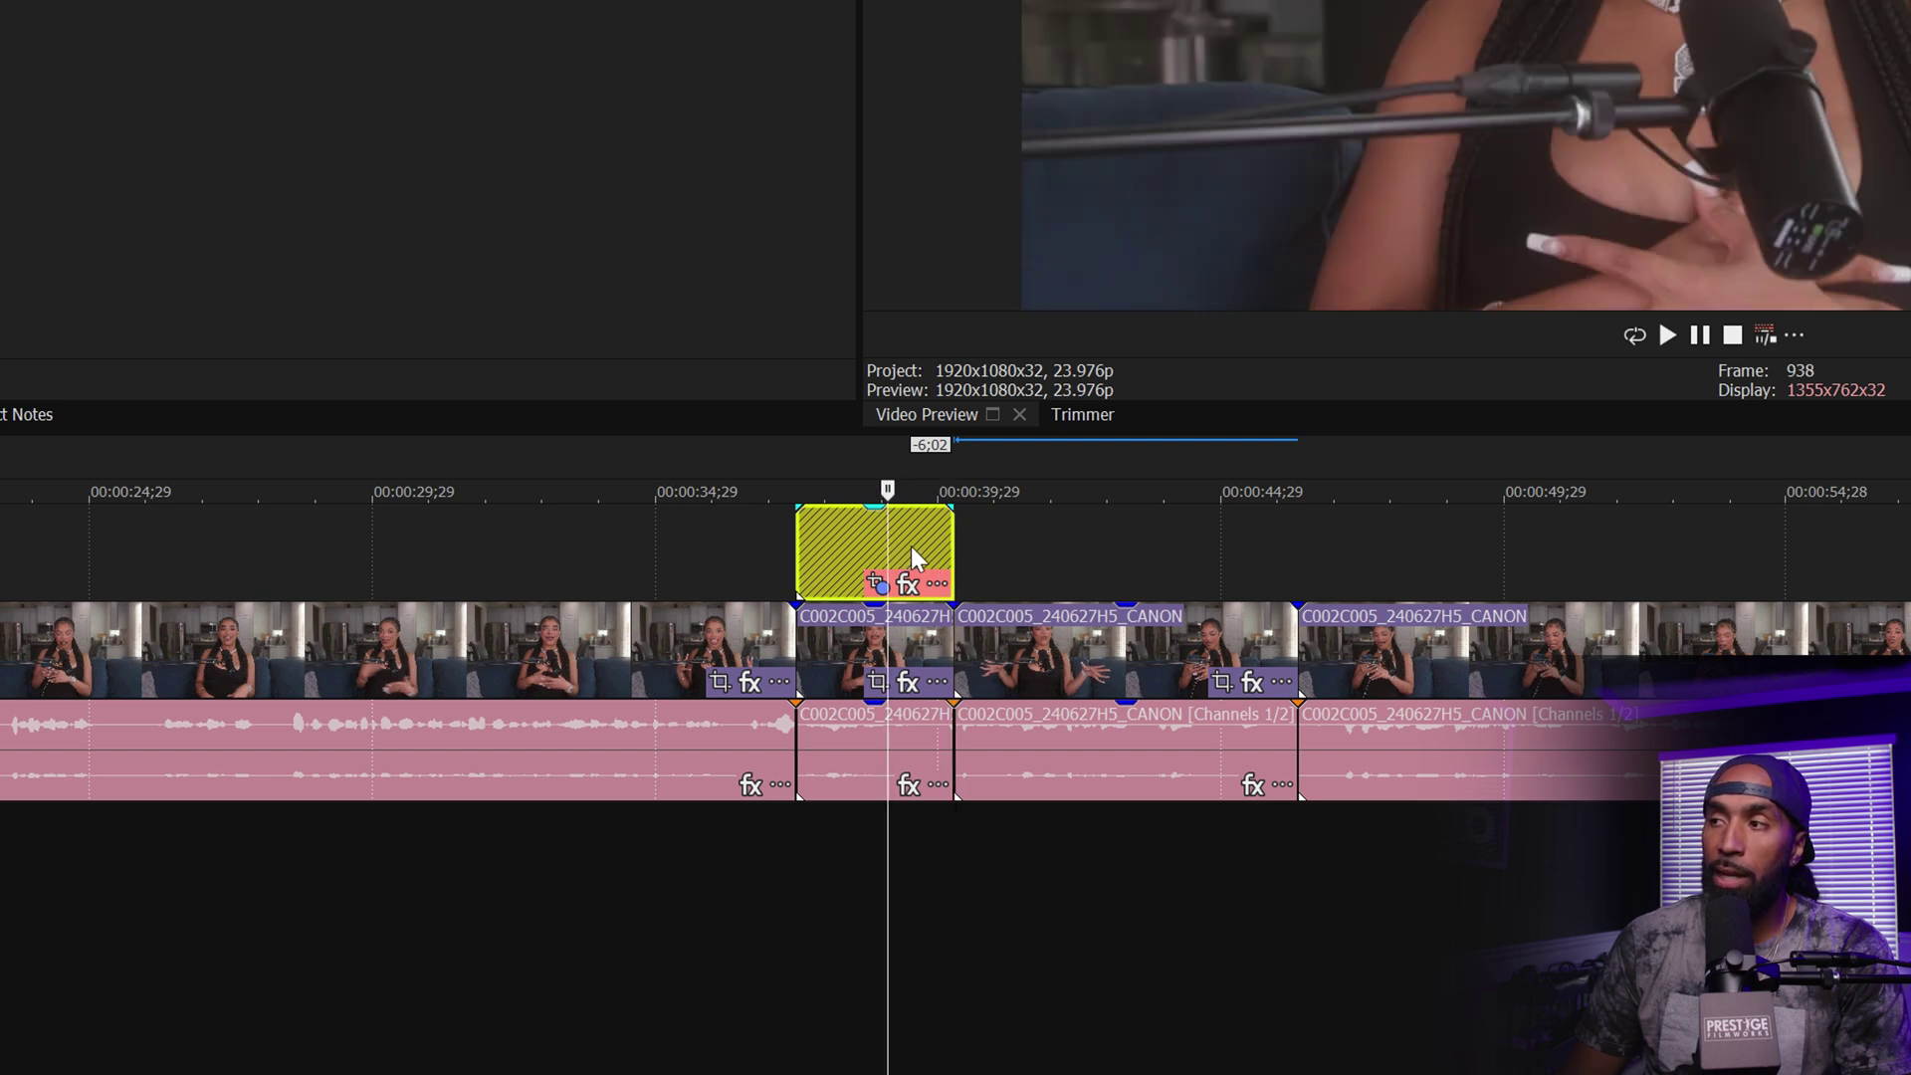
pyautogui.press('space')
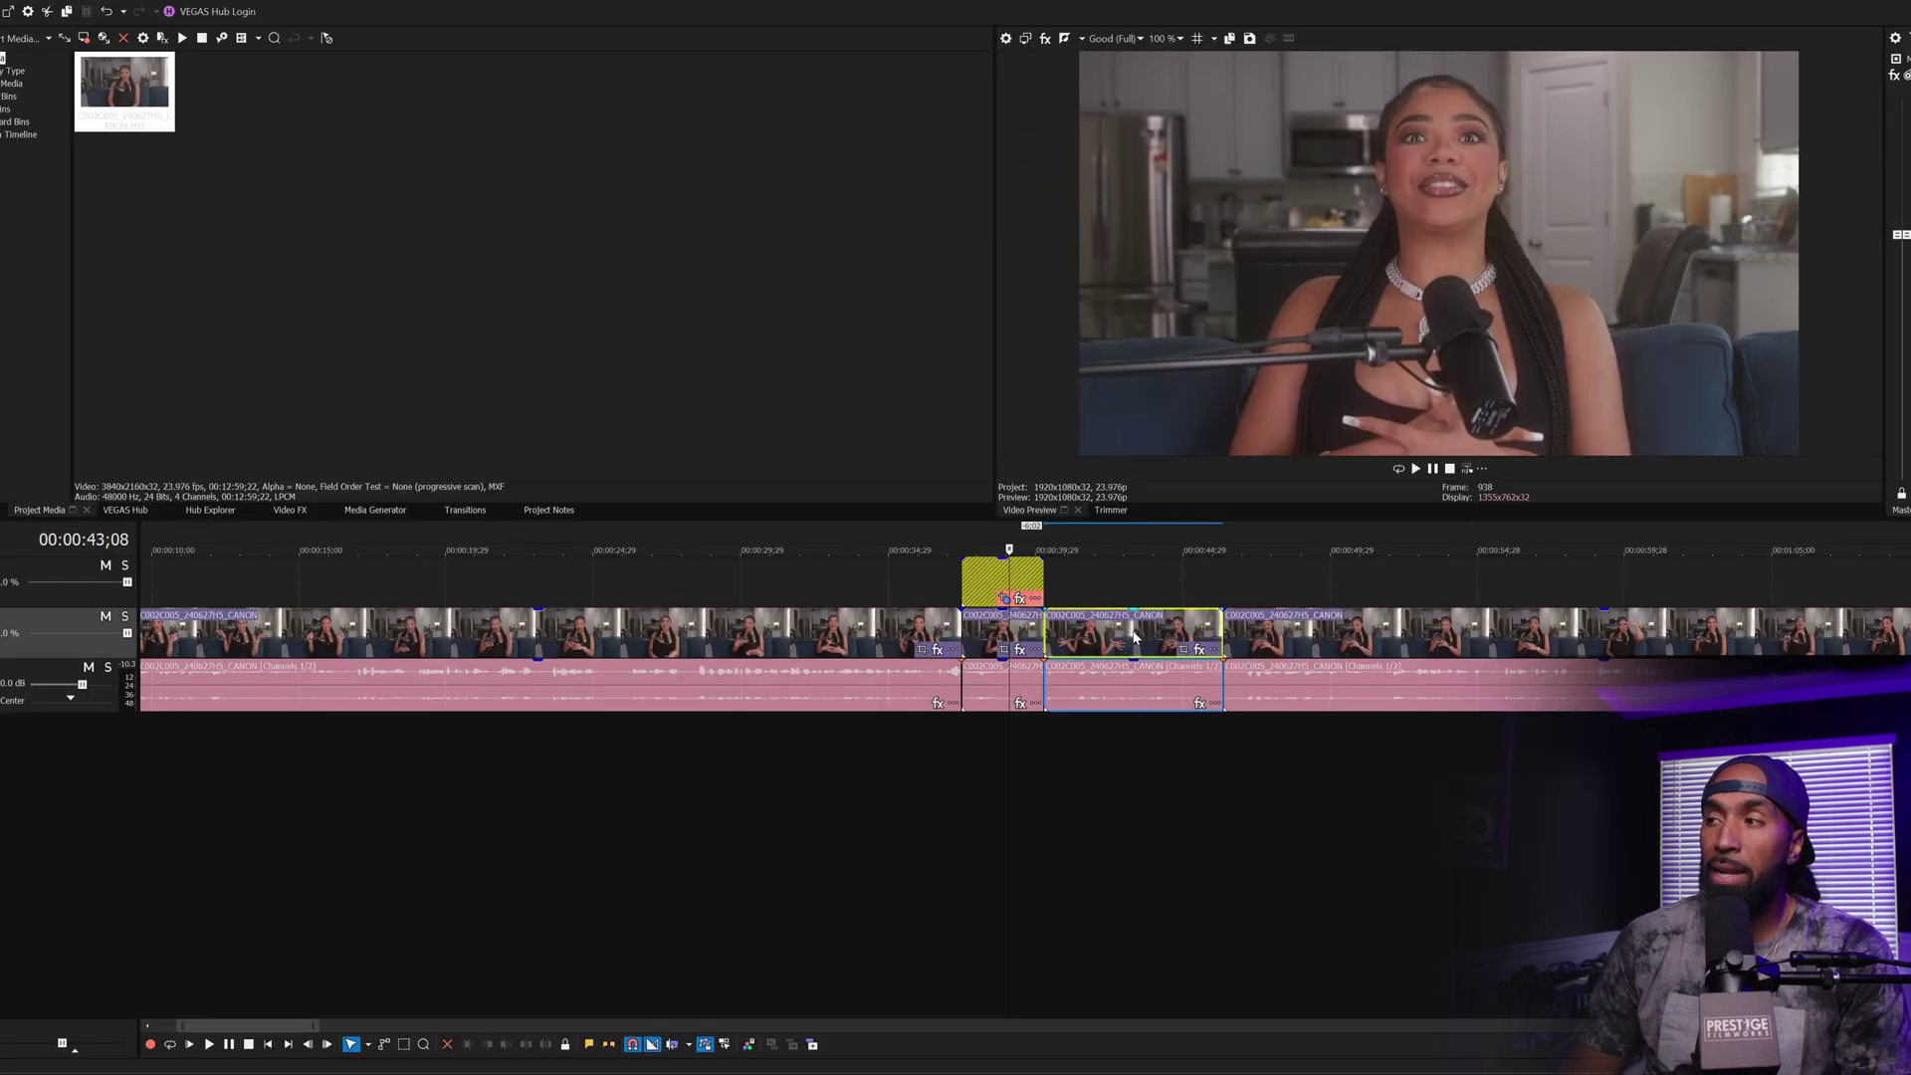
# Step: Make three more splits, trimming the following clip and extending the split pieces
pyautogui.press('s')
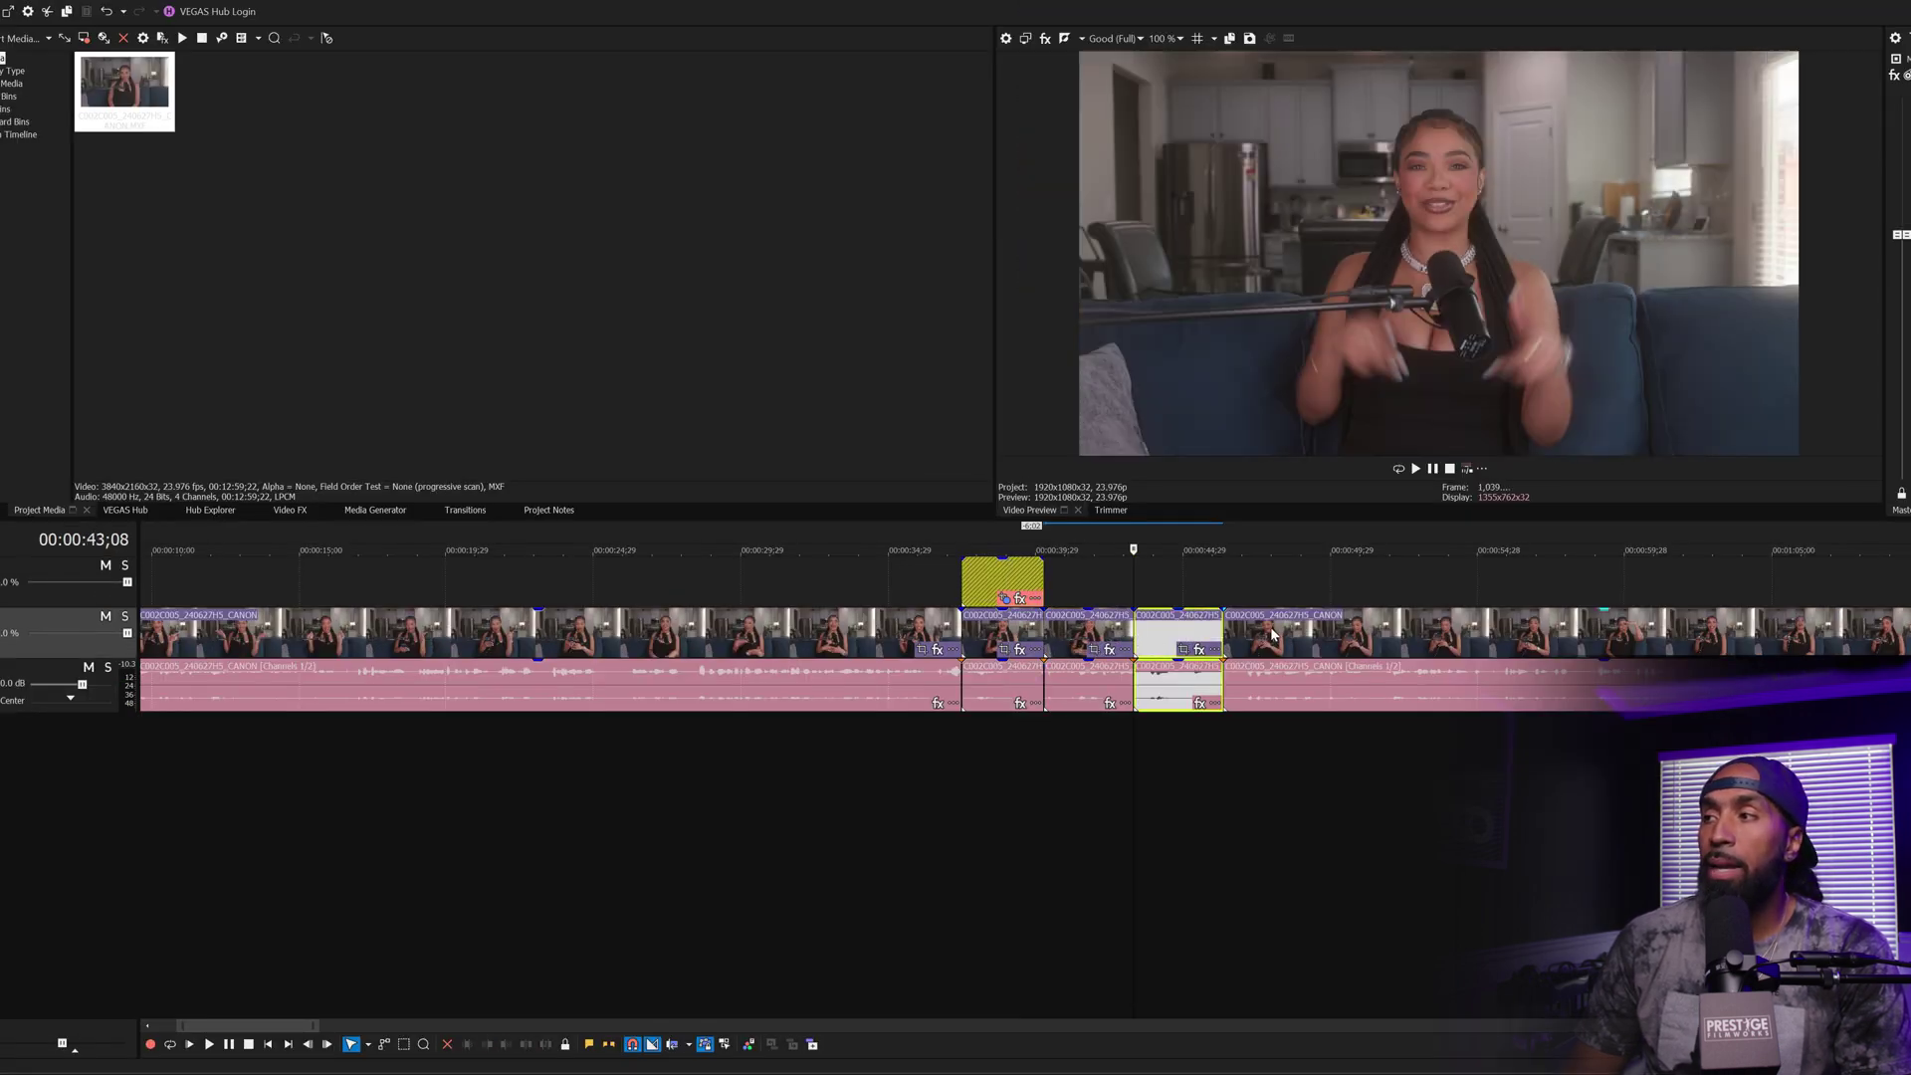
pyautogui.moveTo(1227, 635); pyautogui.dragTo(1513, 637)
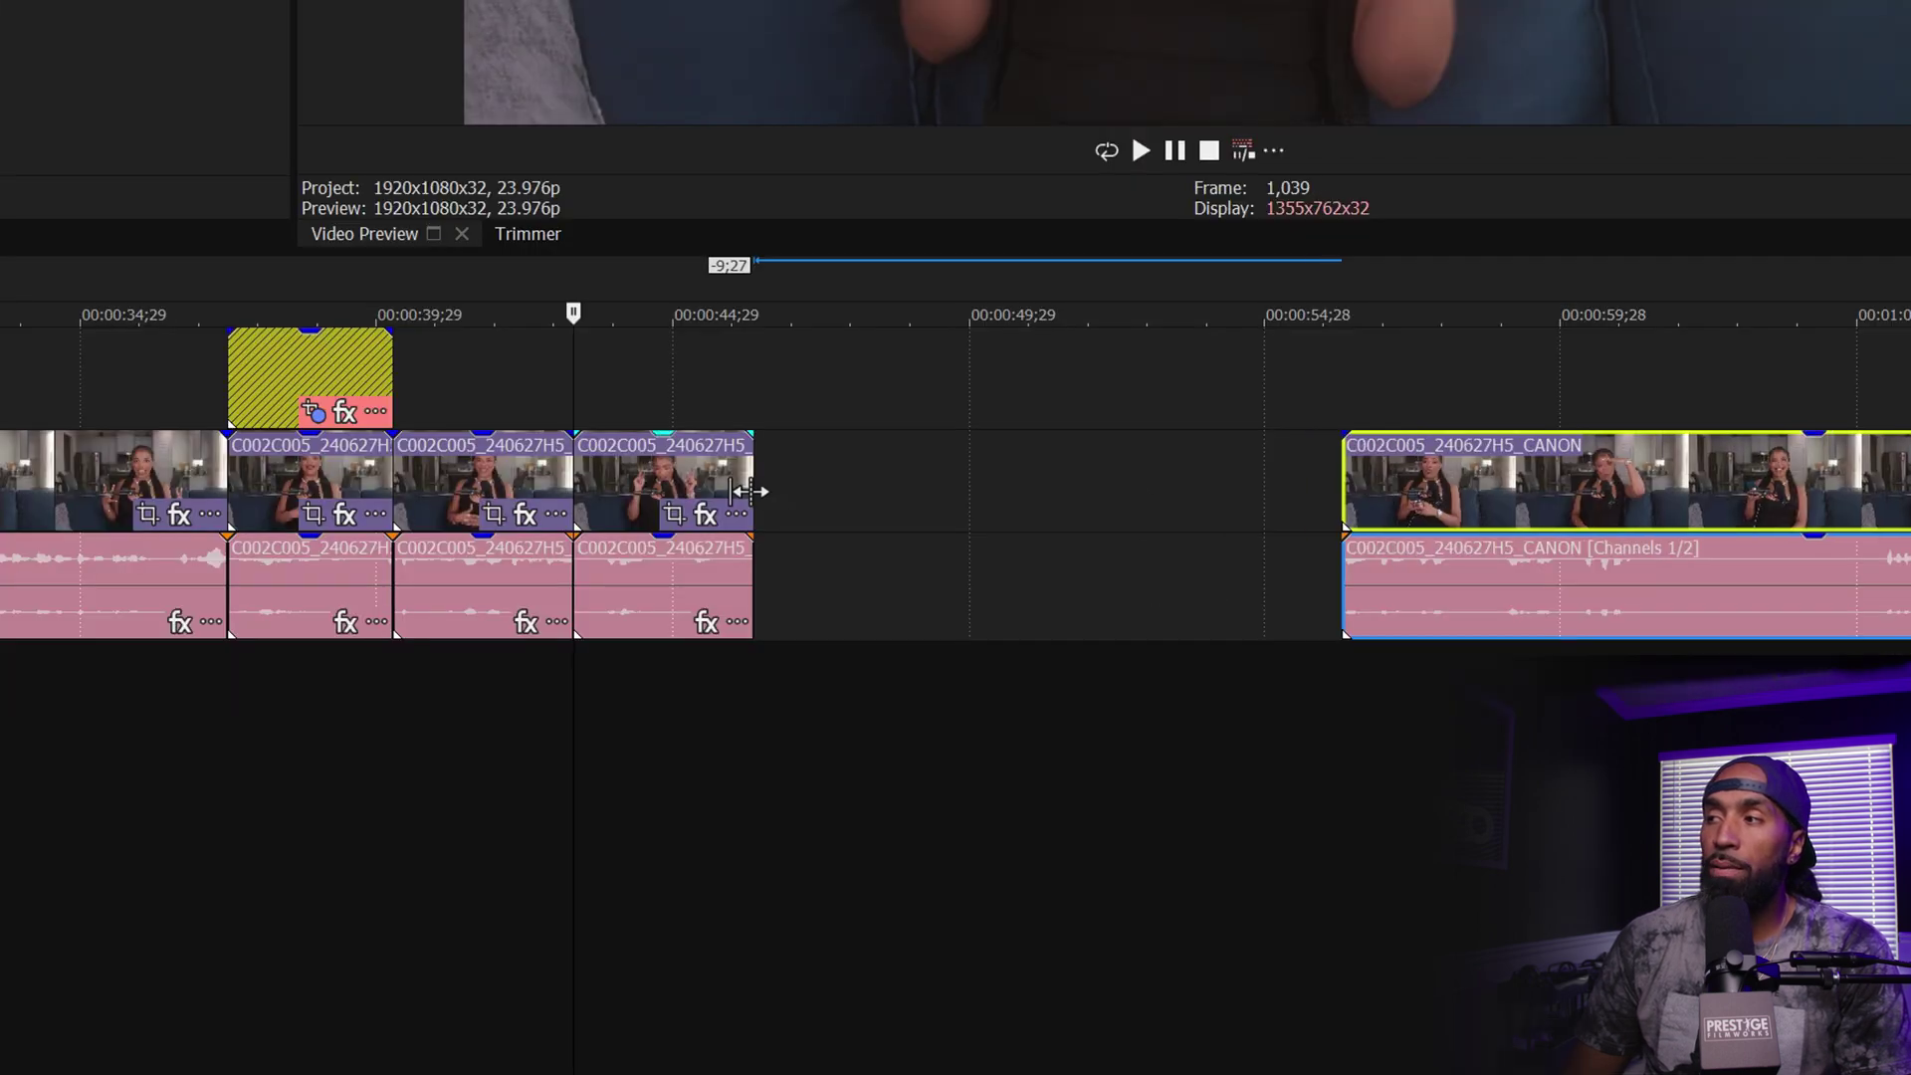
pyautogui.moveTo(748, 491); pyautogui.dragTo(1022, 488)
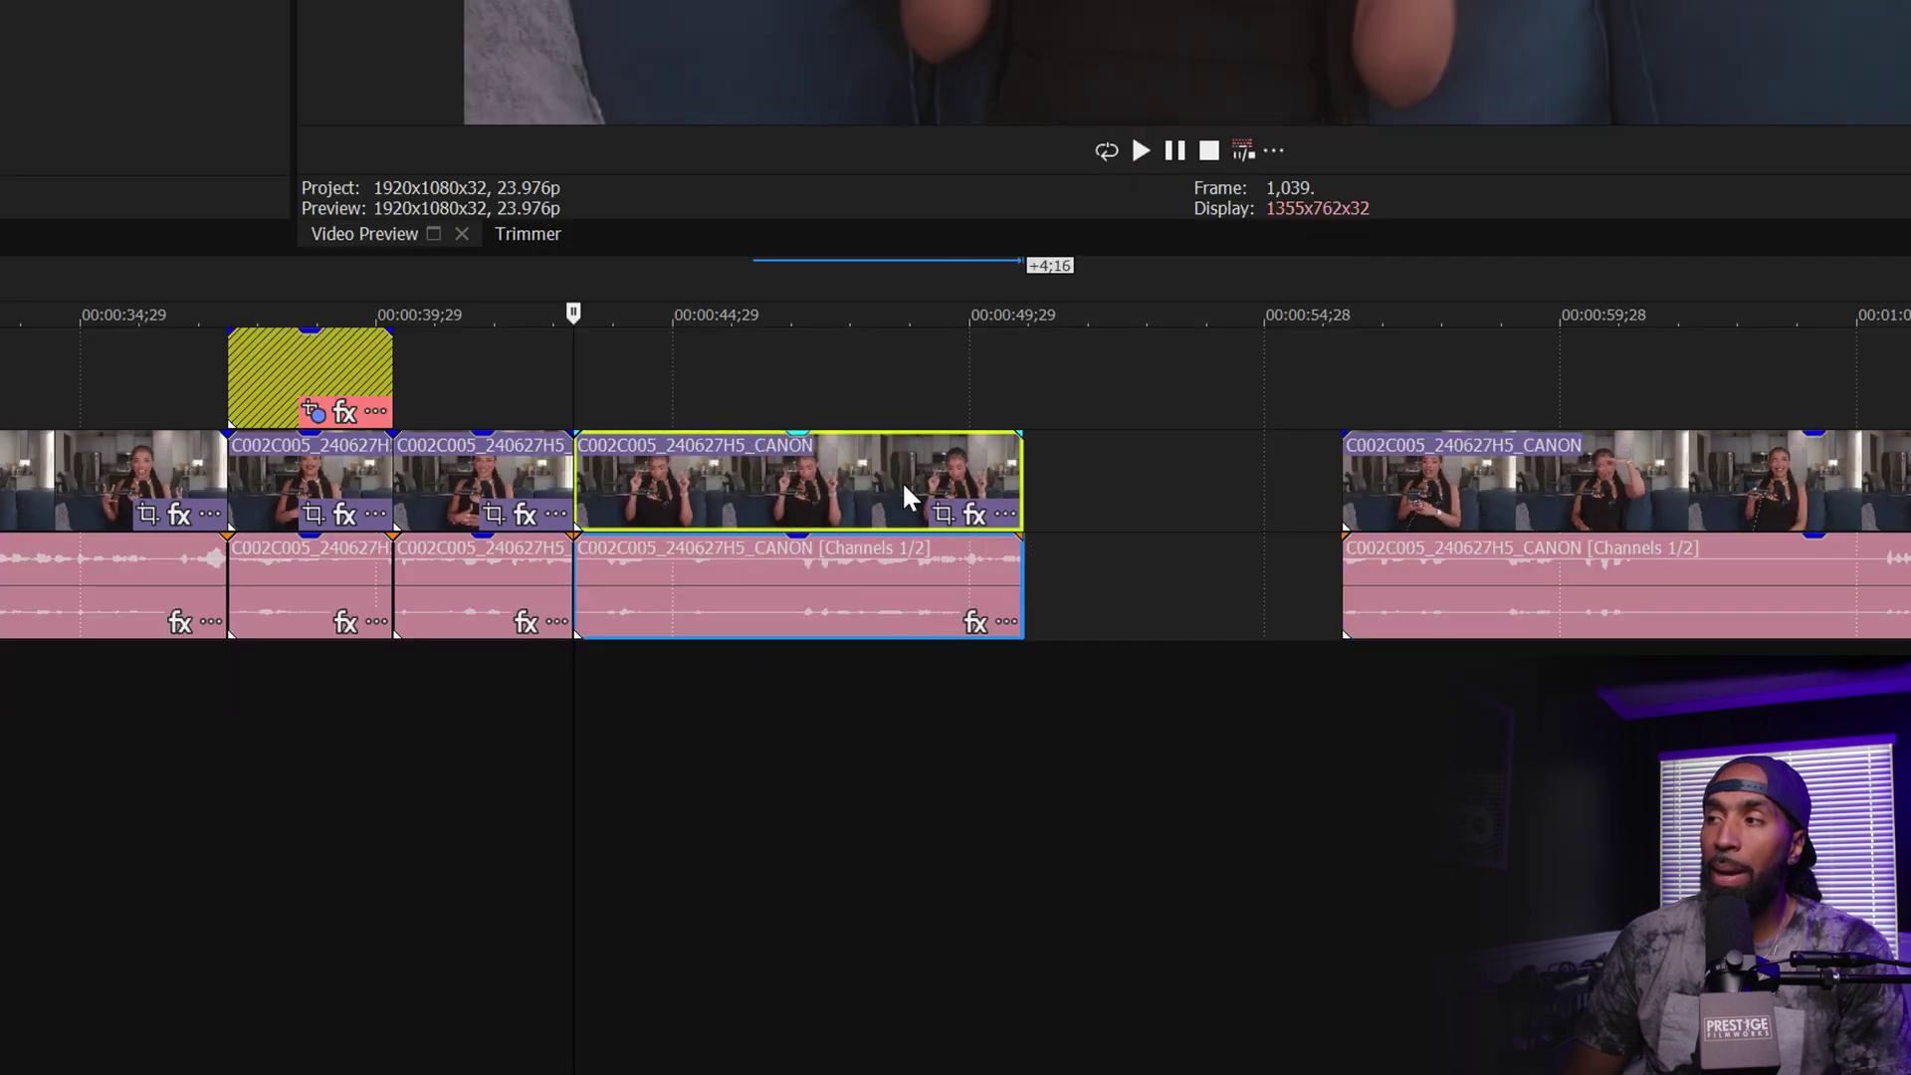
pyautogui.click(749, 491)
pyautogui.press('s')
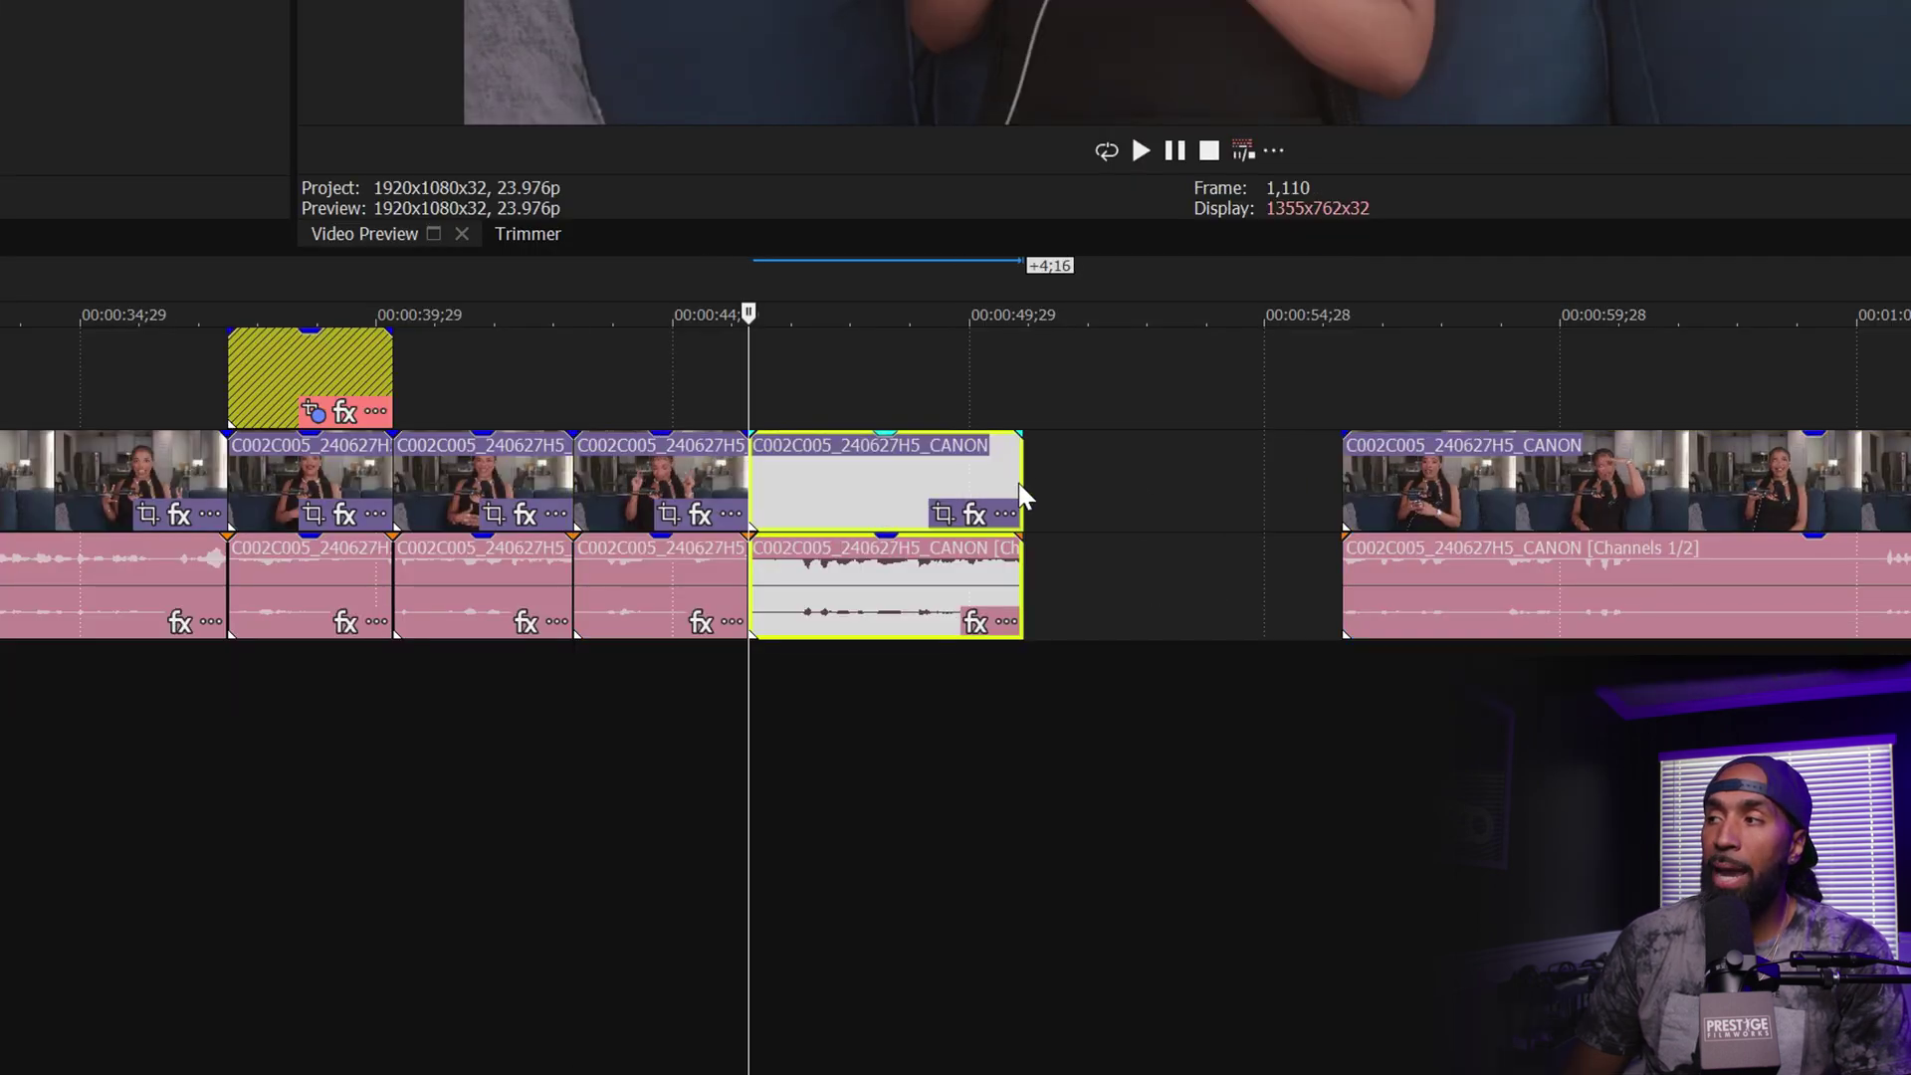
pyautogui.moveTo(1025, 485); pyautogui.dragTo(1185, 488)
pyautogui.click(923, 474)
pyautogui.press('s')
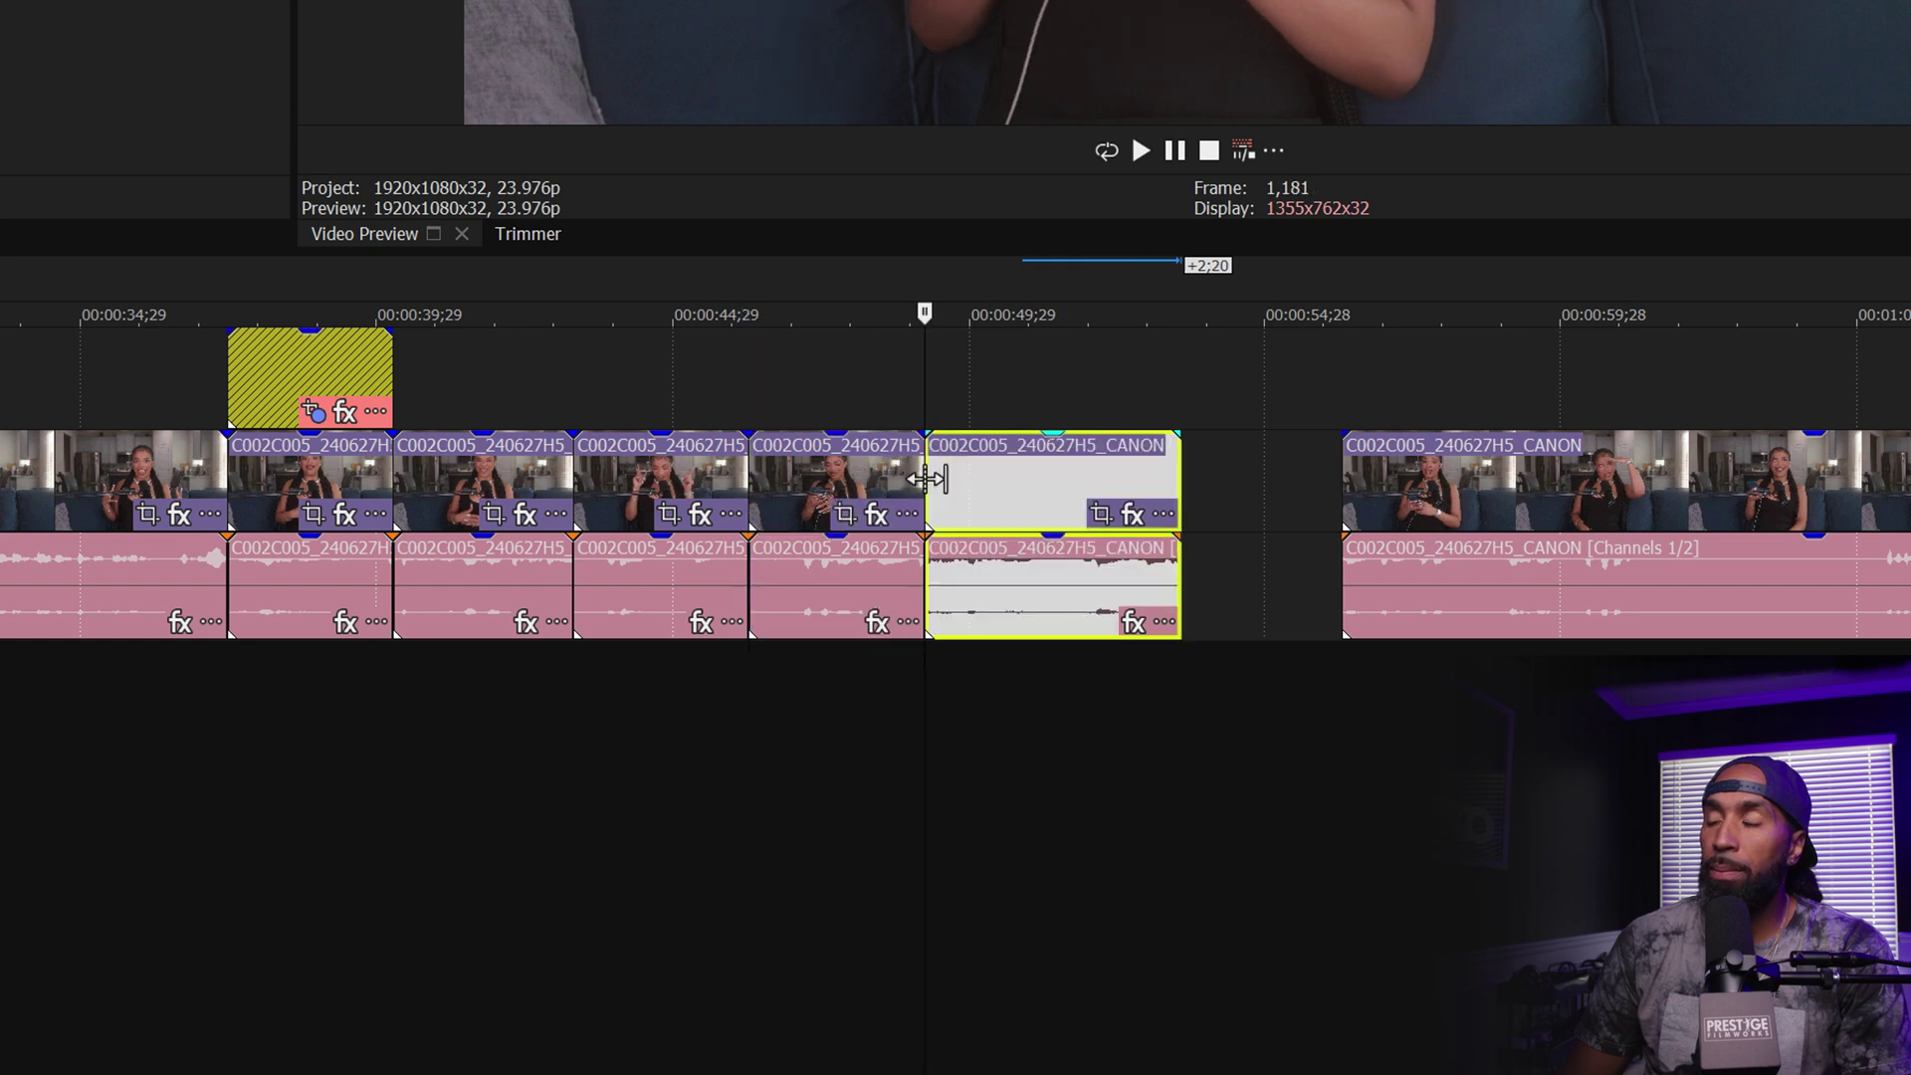
# Step: Ctrl-drag two punch-in copies later, trim and close the gap, then review from 00:00:36
pyautogui.moveTo(279, 348); pyautogui.dragTo(891, 388)
pyautogui.moveTo(1339, 580); pyautogui.dragTo(1324, 578)
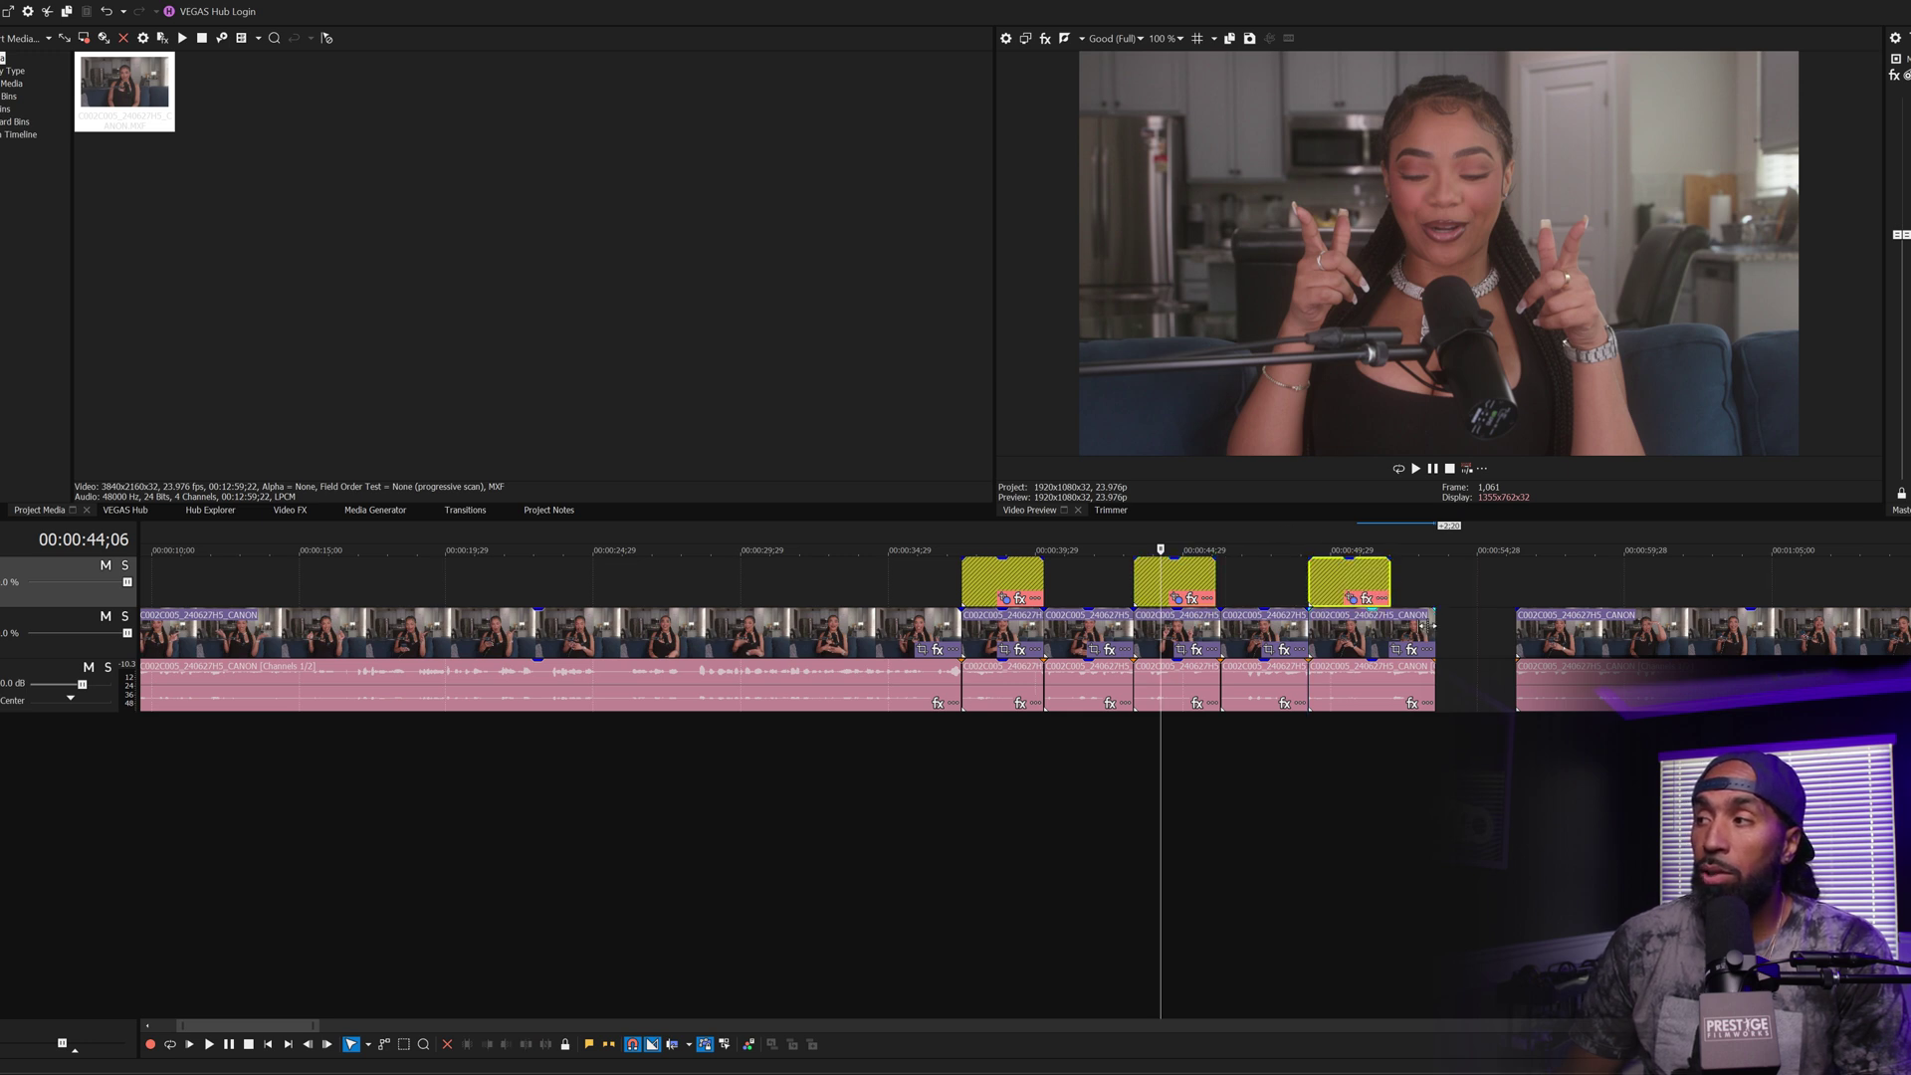
pyautogui.moveTo(1429, 625); pyautogui.dragTo(1395, 625)
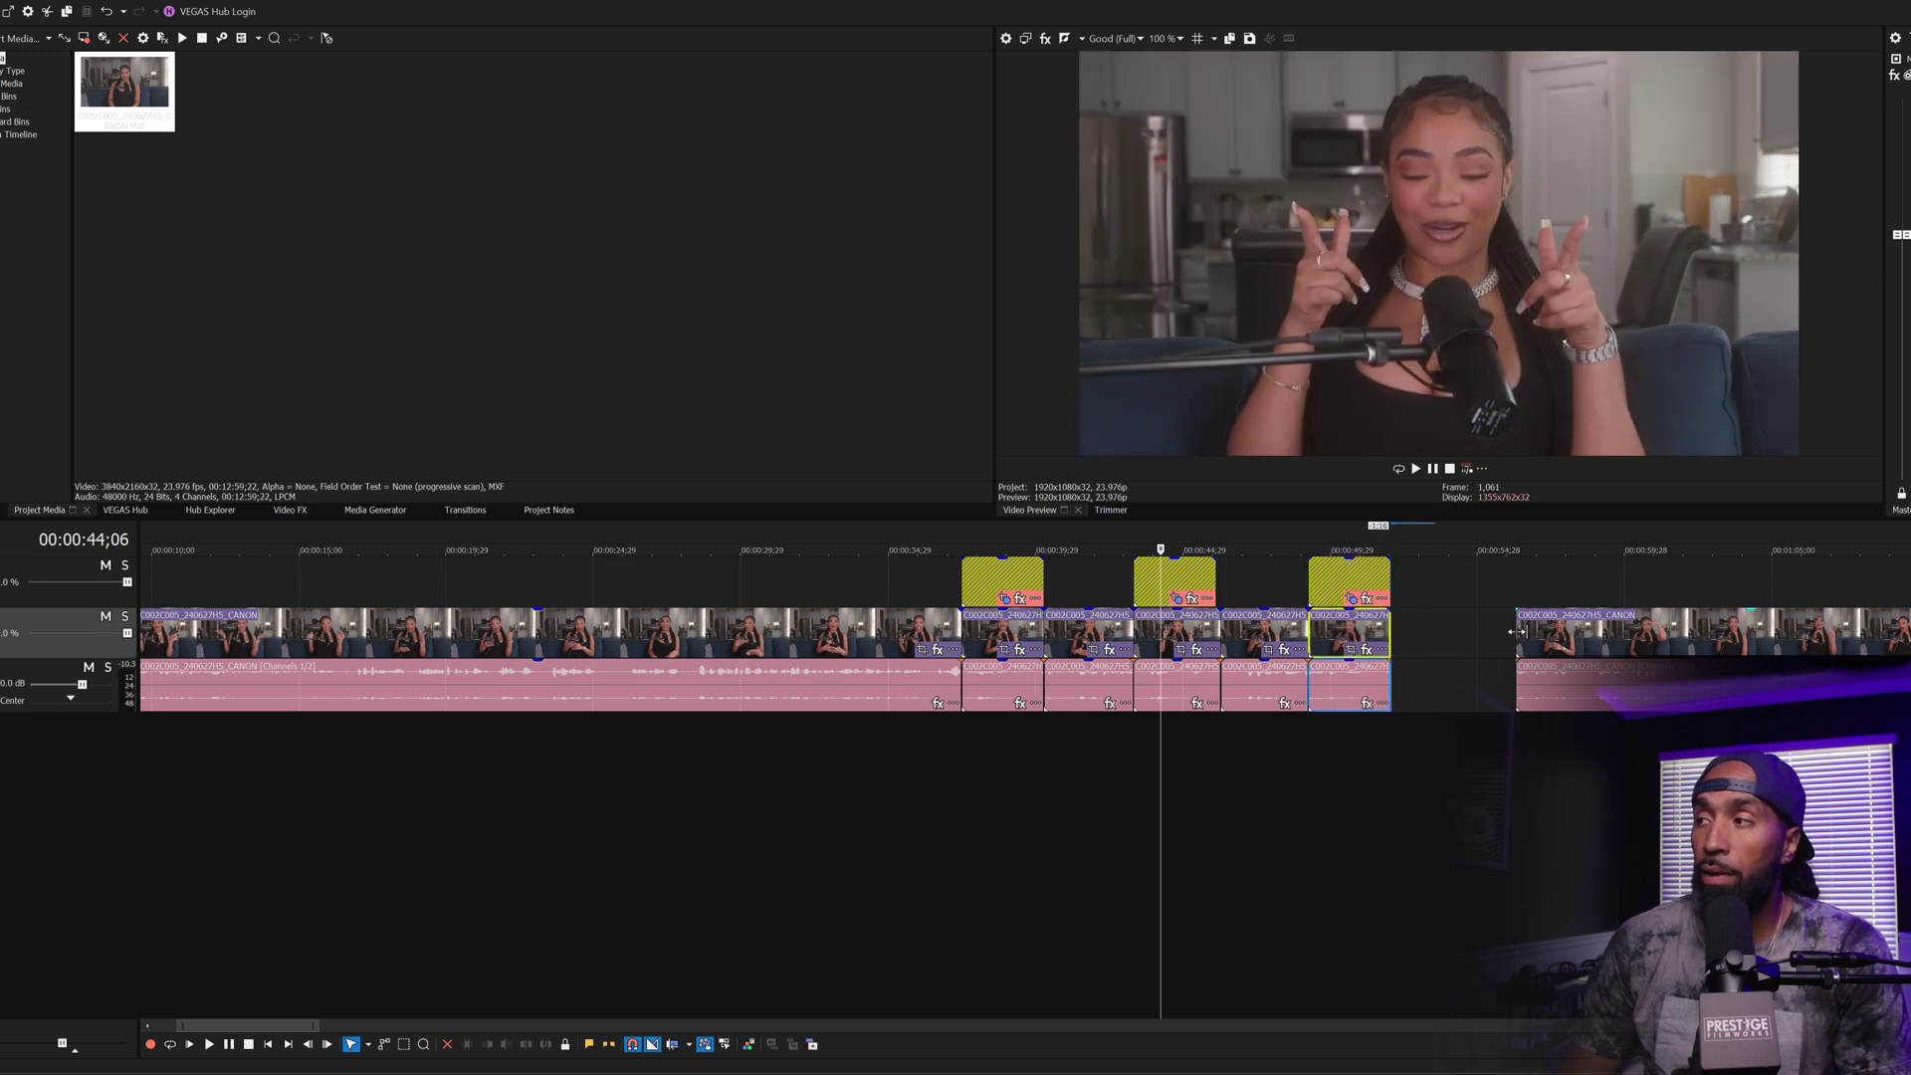
pyautogui.moveTo(1525, 630); pyautogui.dragTo(1392, 633)
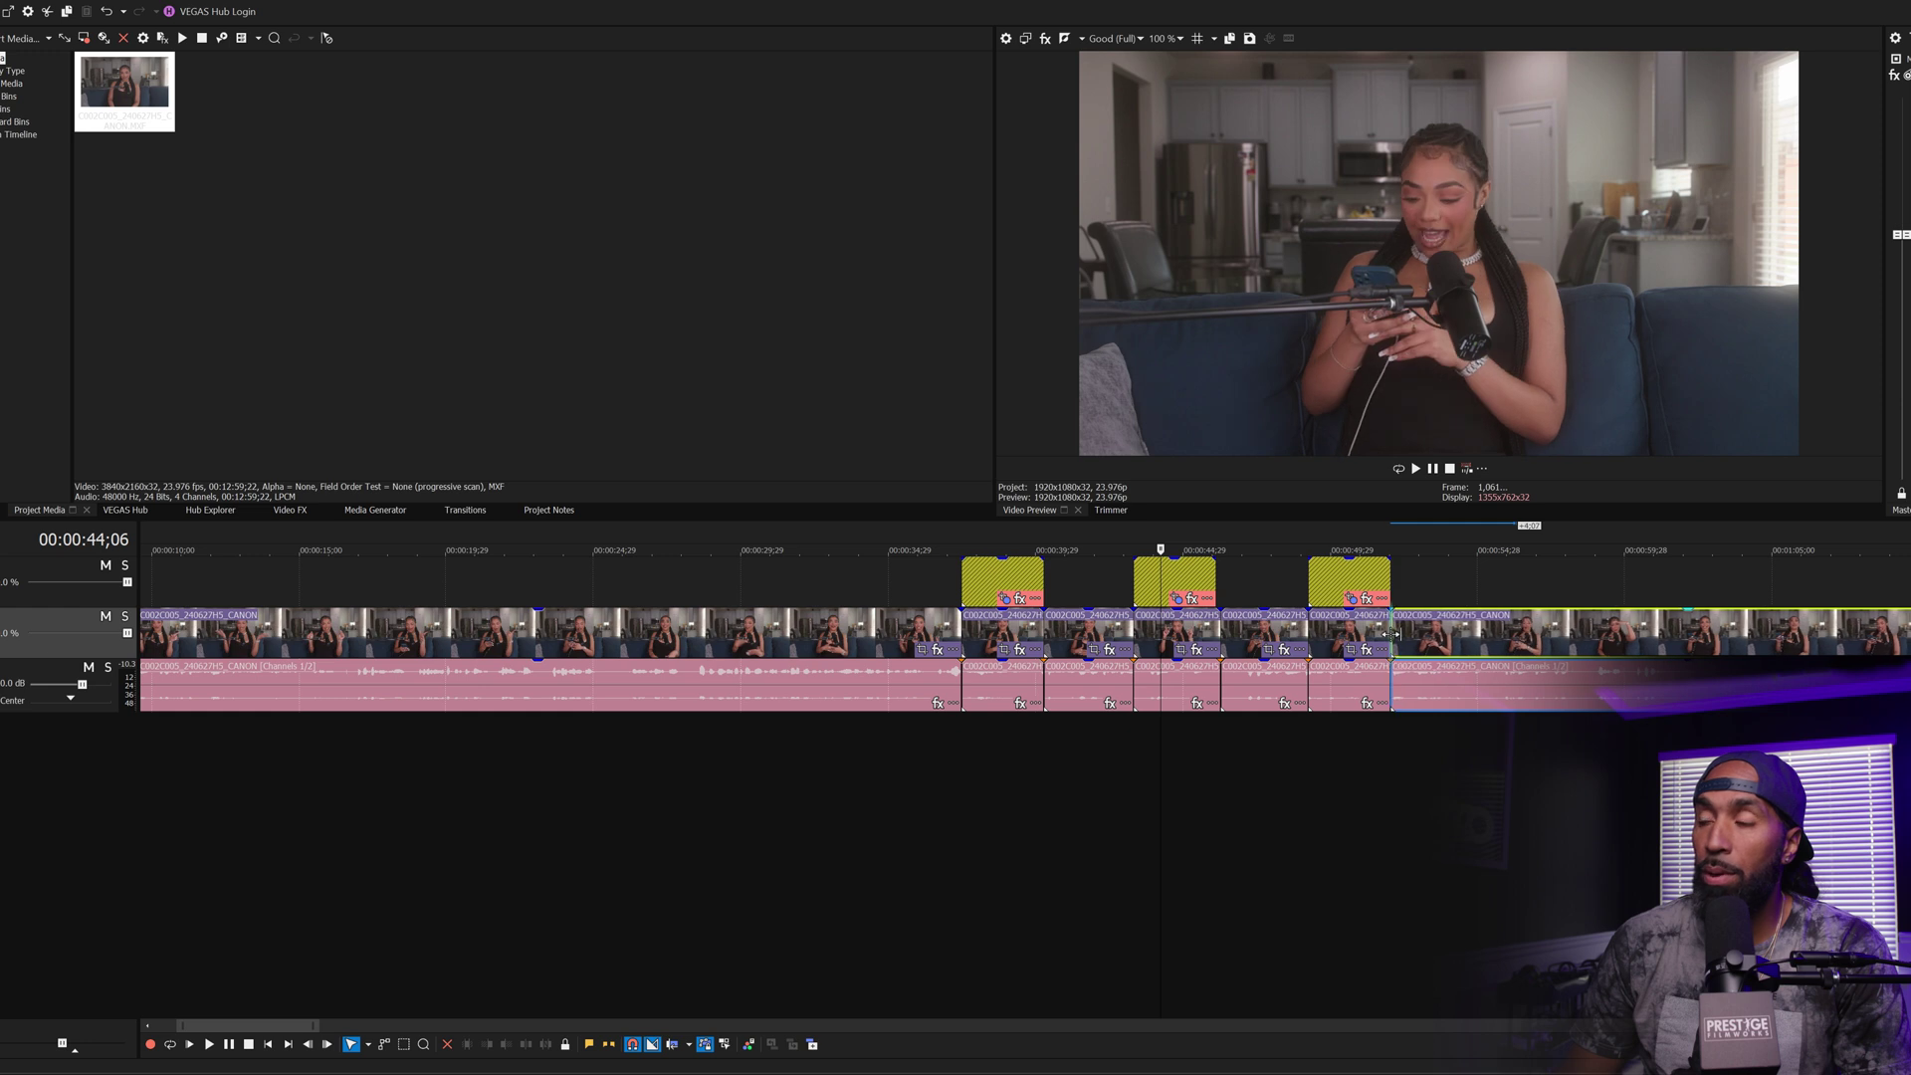
pyautogui.click(928, 572)
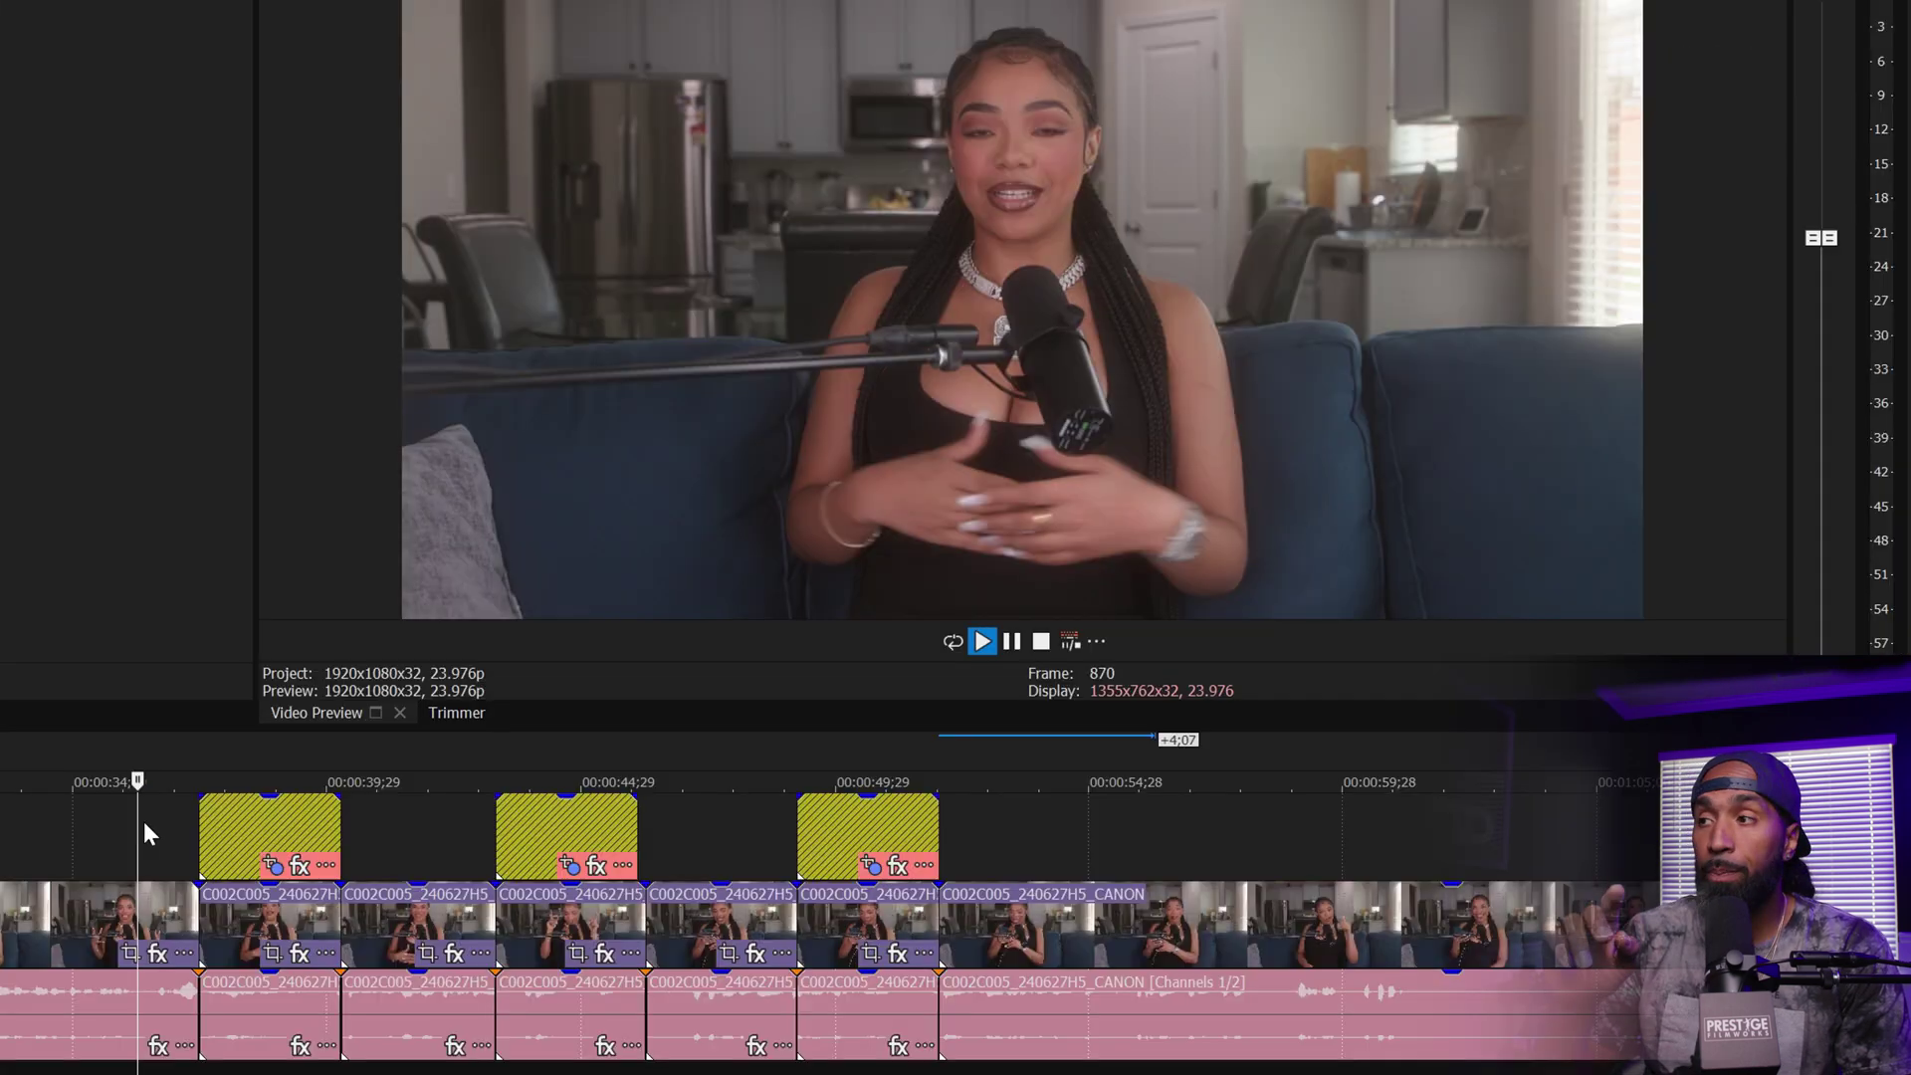
pyautogui.press('space')
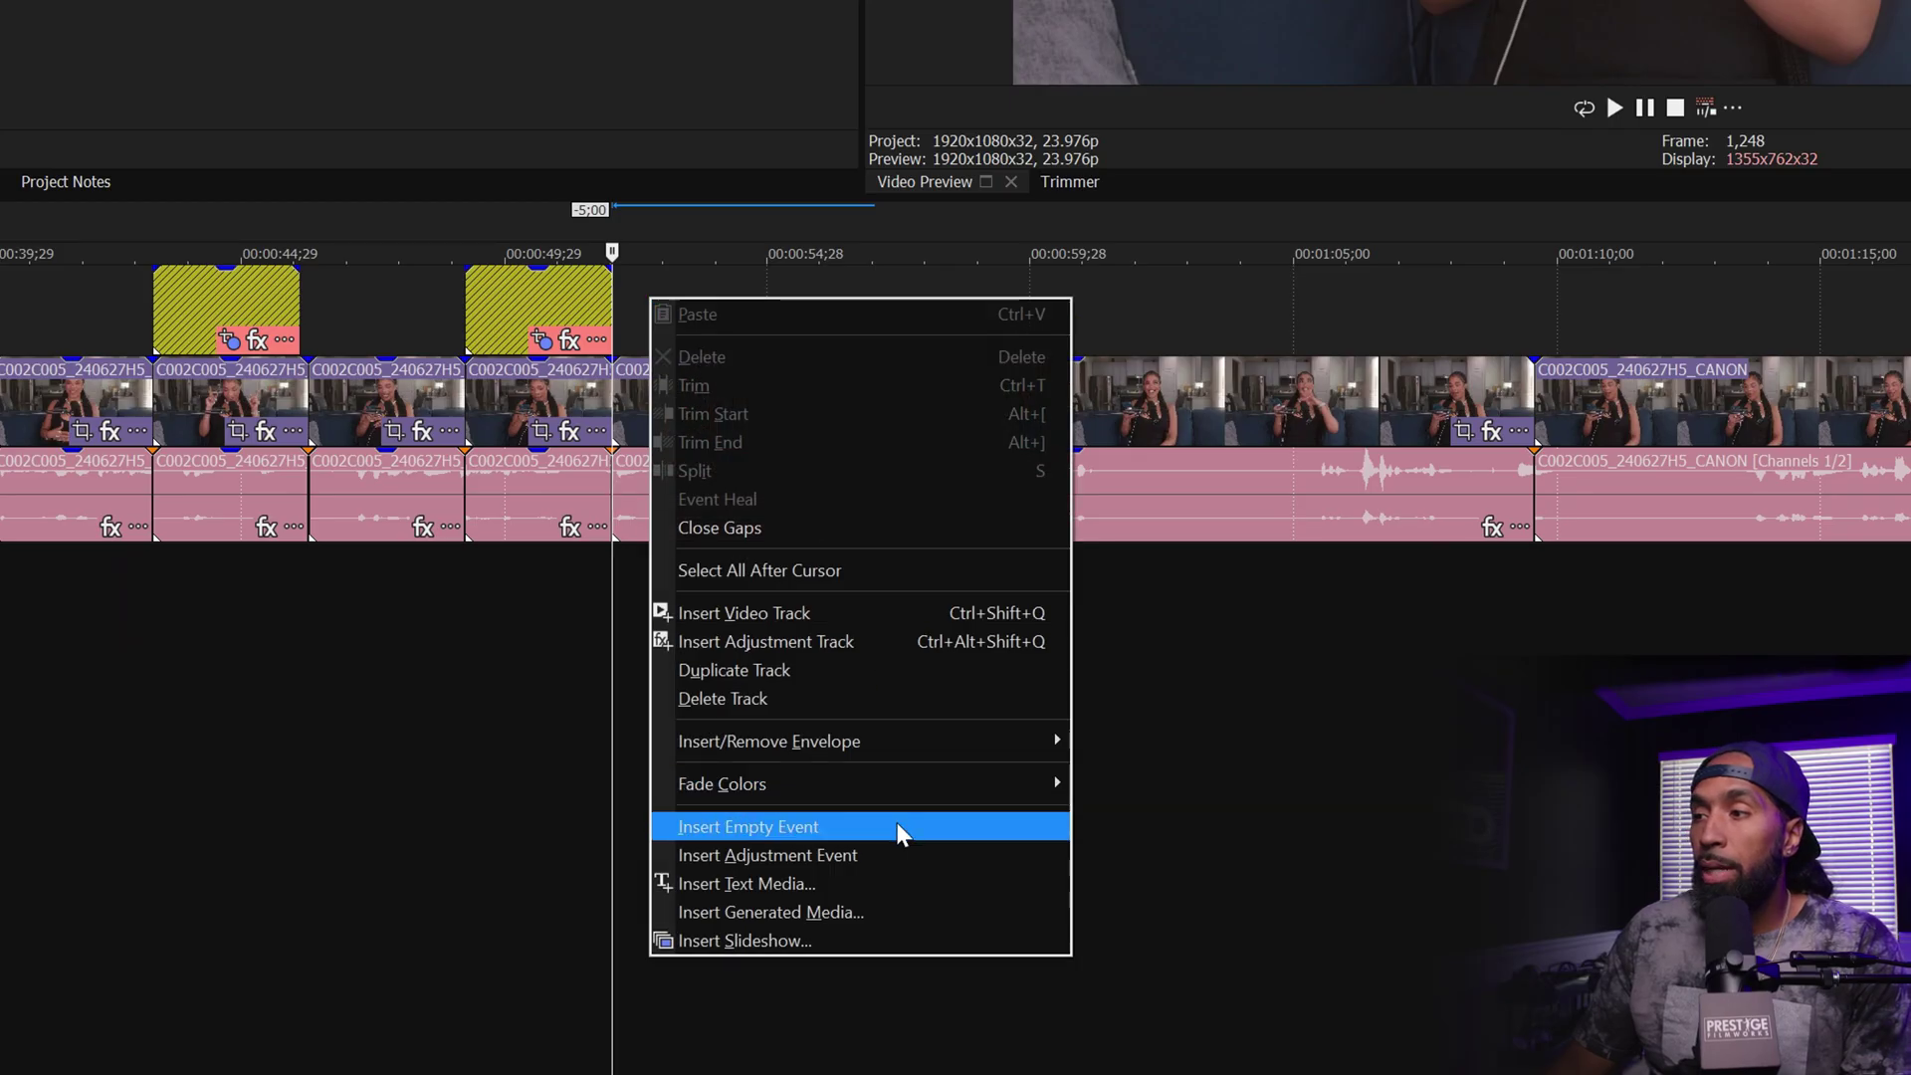
# Step: Insert an adjustment event at about 00:00:52, stretch it to the next clip, and open Pan/Crop
pyautogui.click(876, 855)
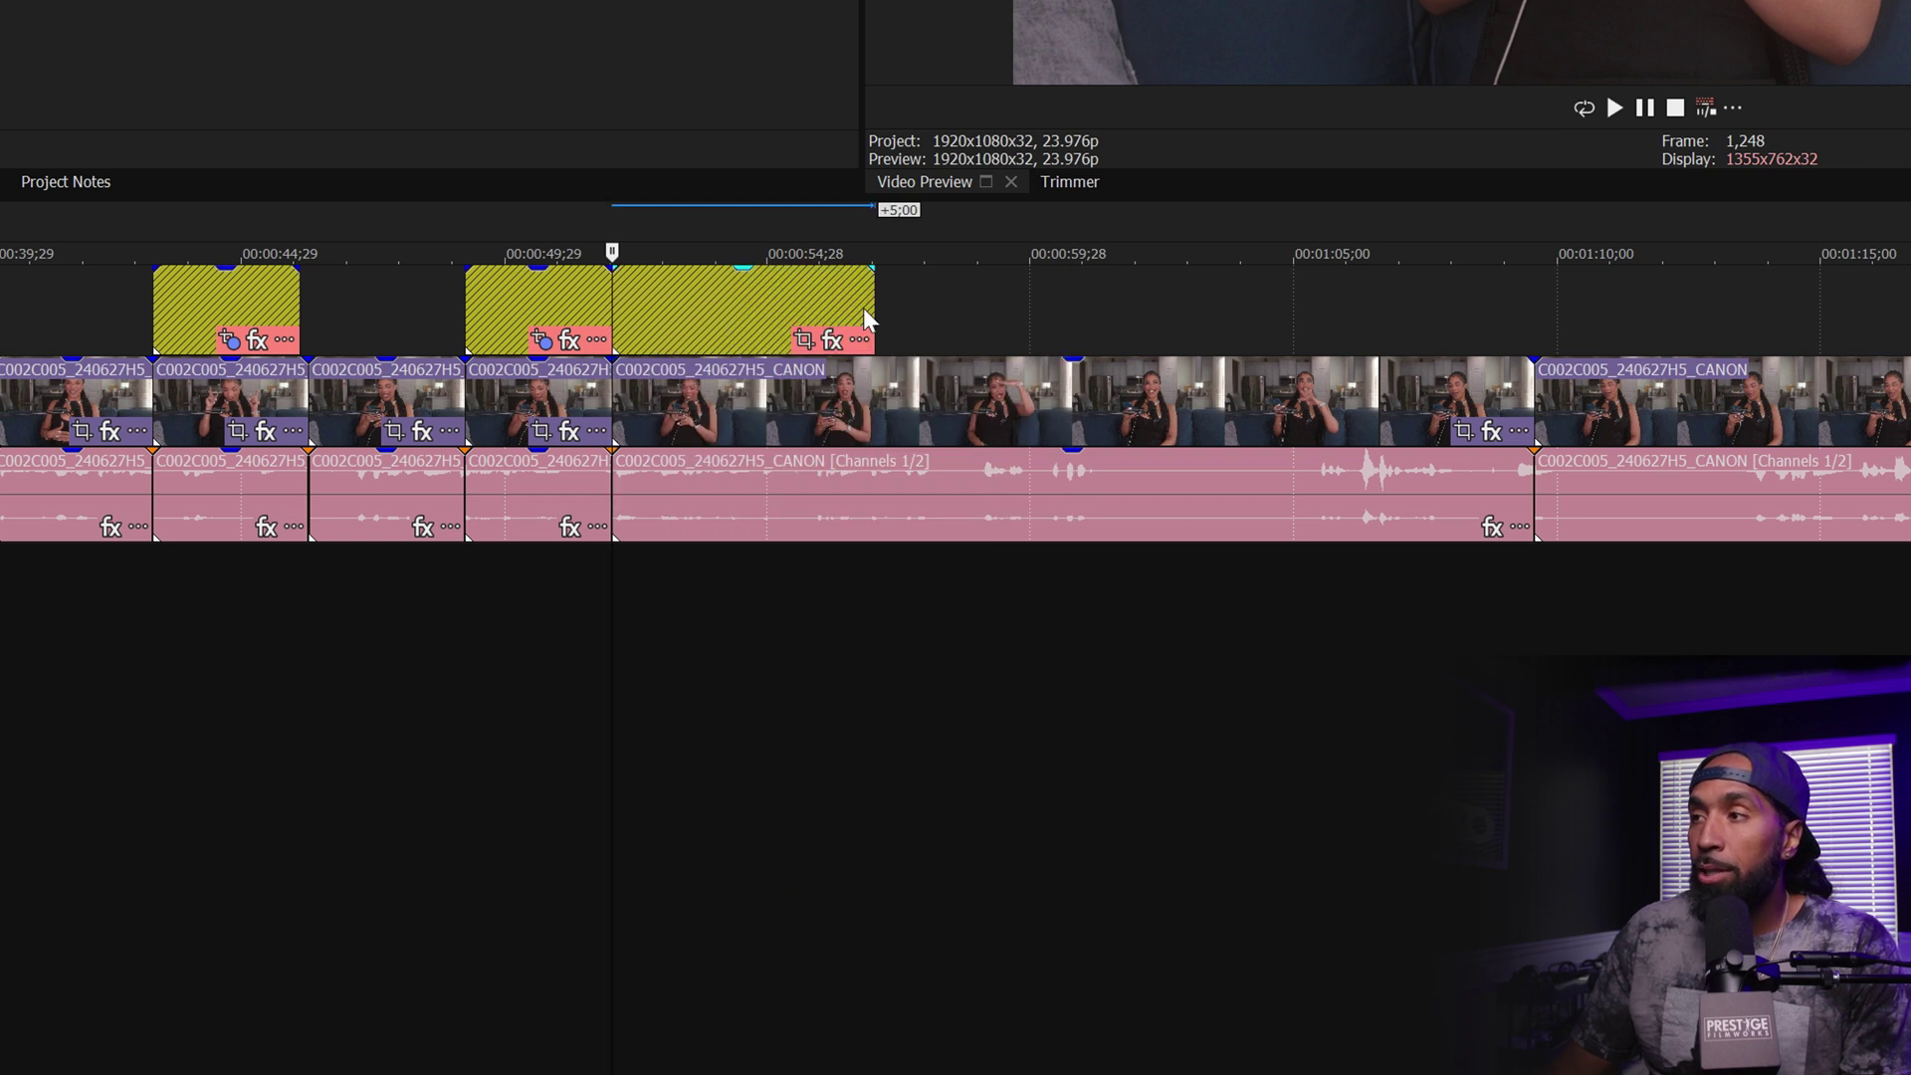
pyautogui.moveTo(873, 308); pyautogui.dragTo(1538, 320)
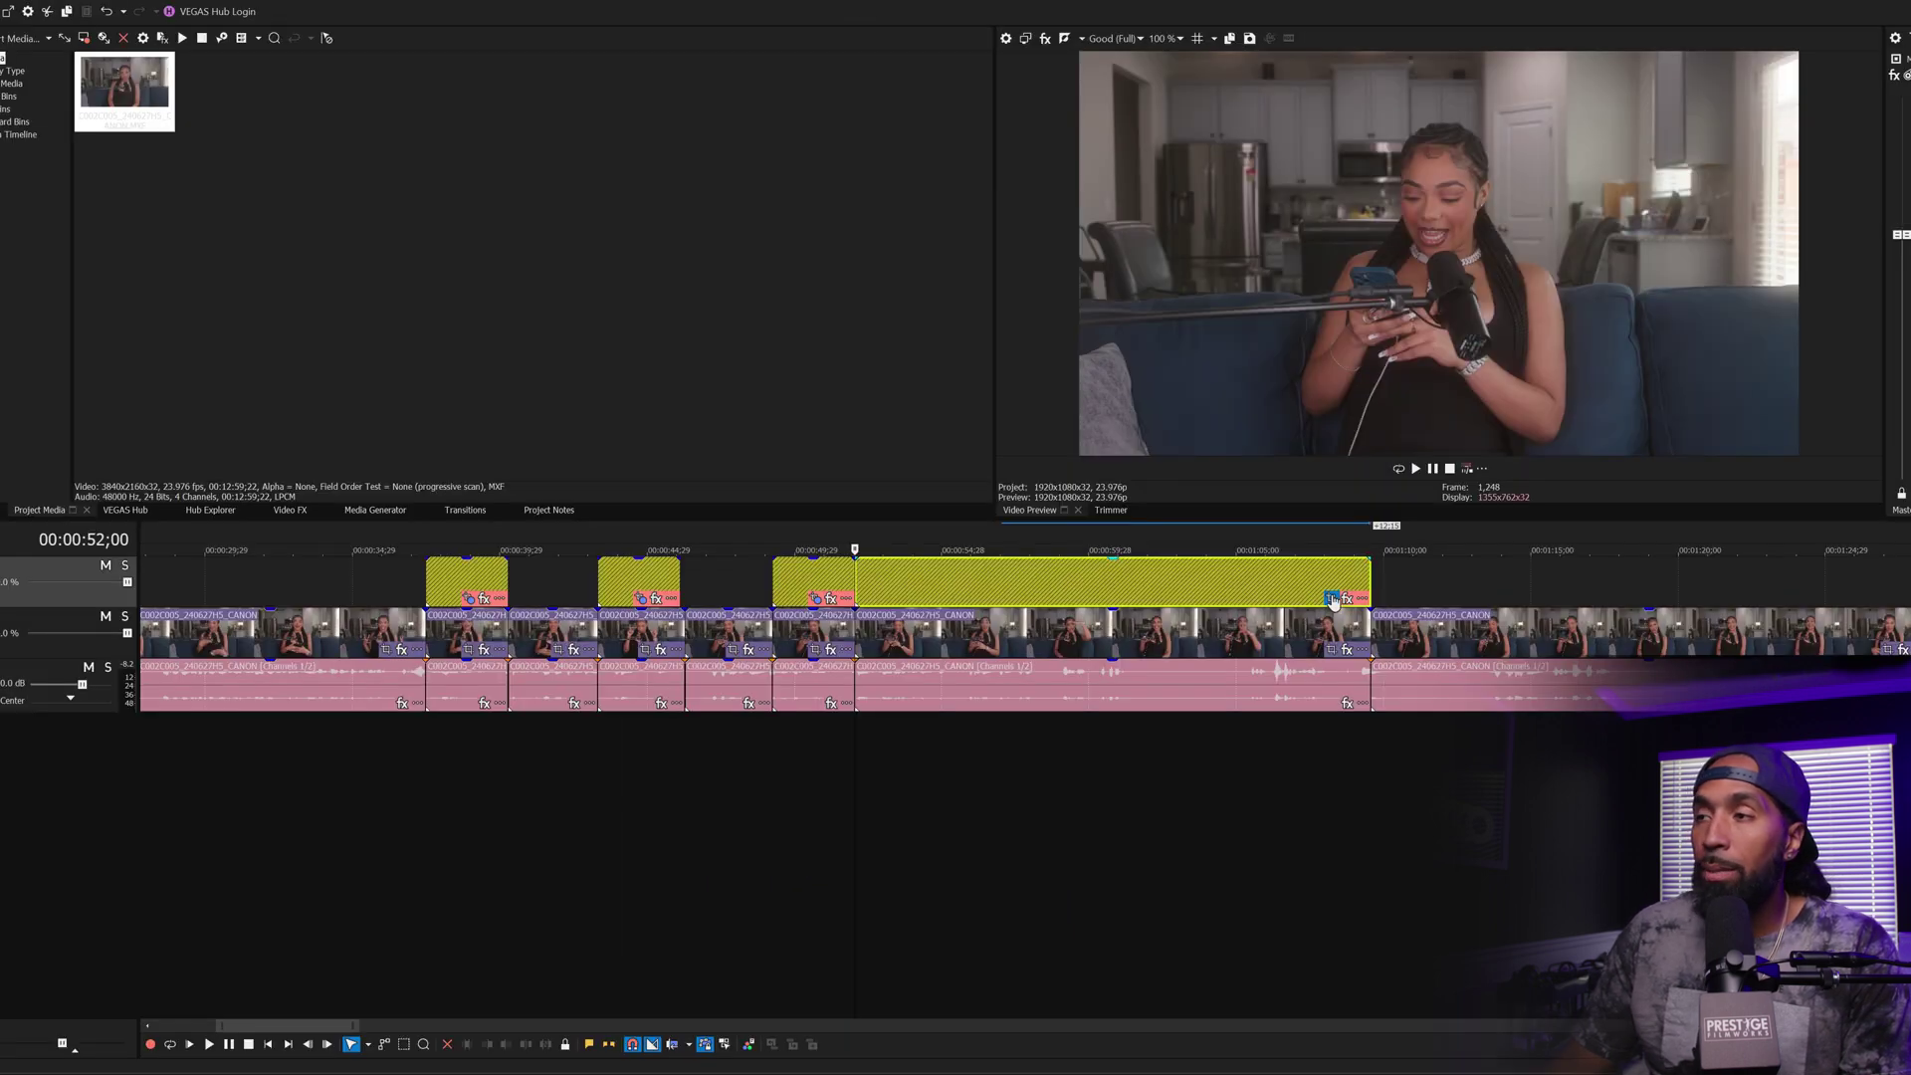
pyautogui.click(1330, 598)
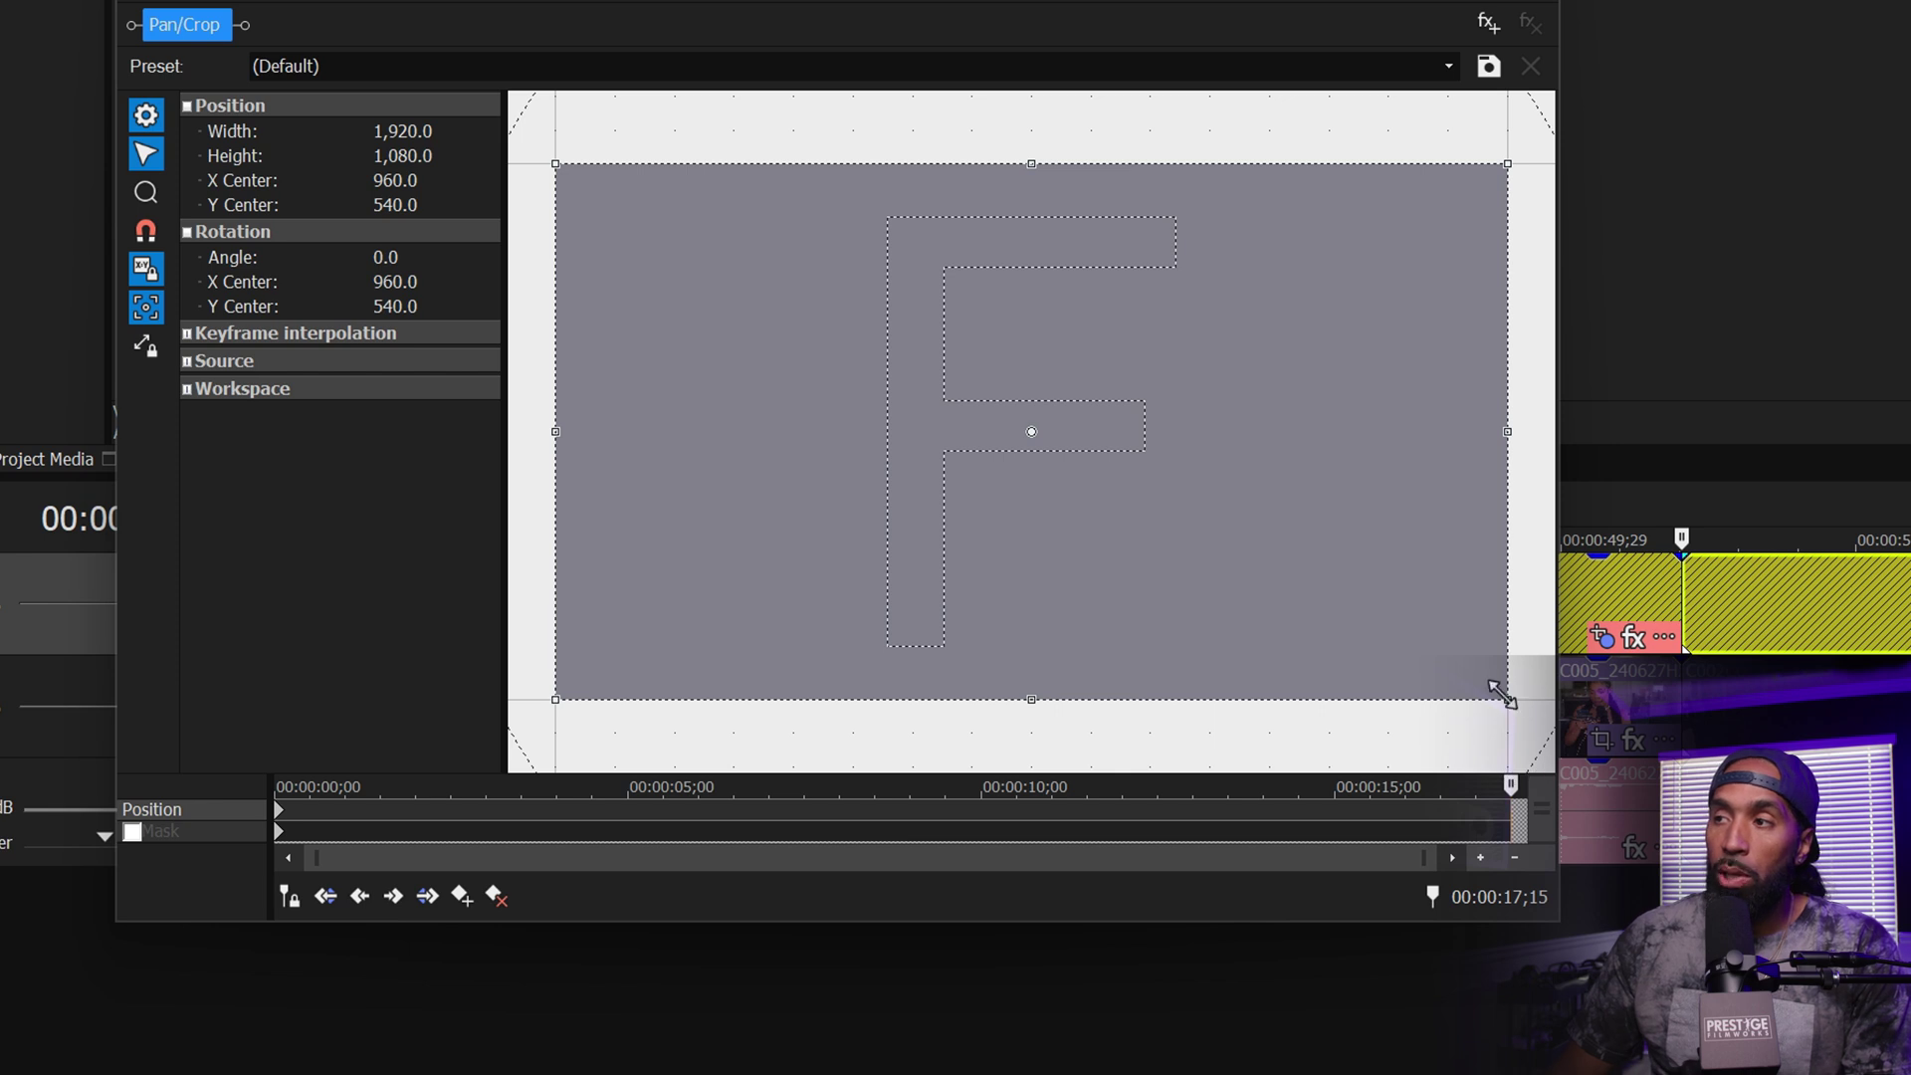
# Step: Shrink the end-keyframe crop to 1,360.2 × 765.1, nudge it up twice, and close the dialog
pyautogui.moveTo(1503, 694); pyautogui.dragTo(1362, 619)
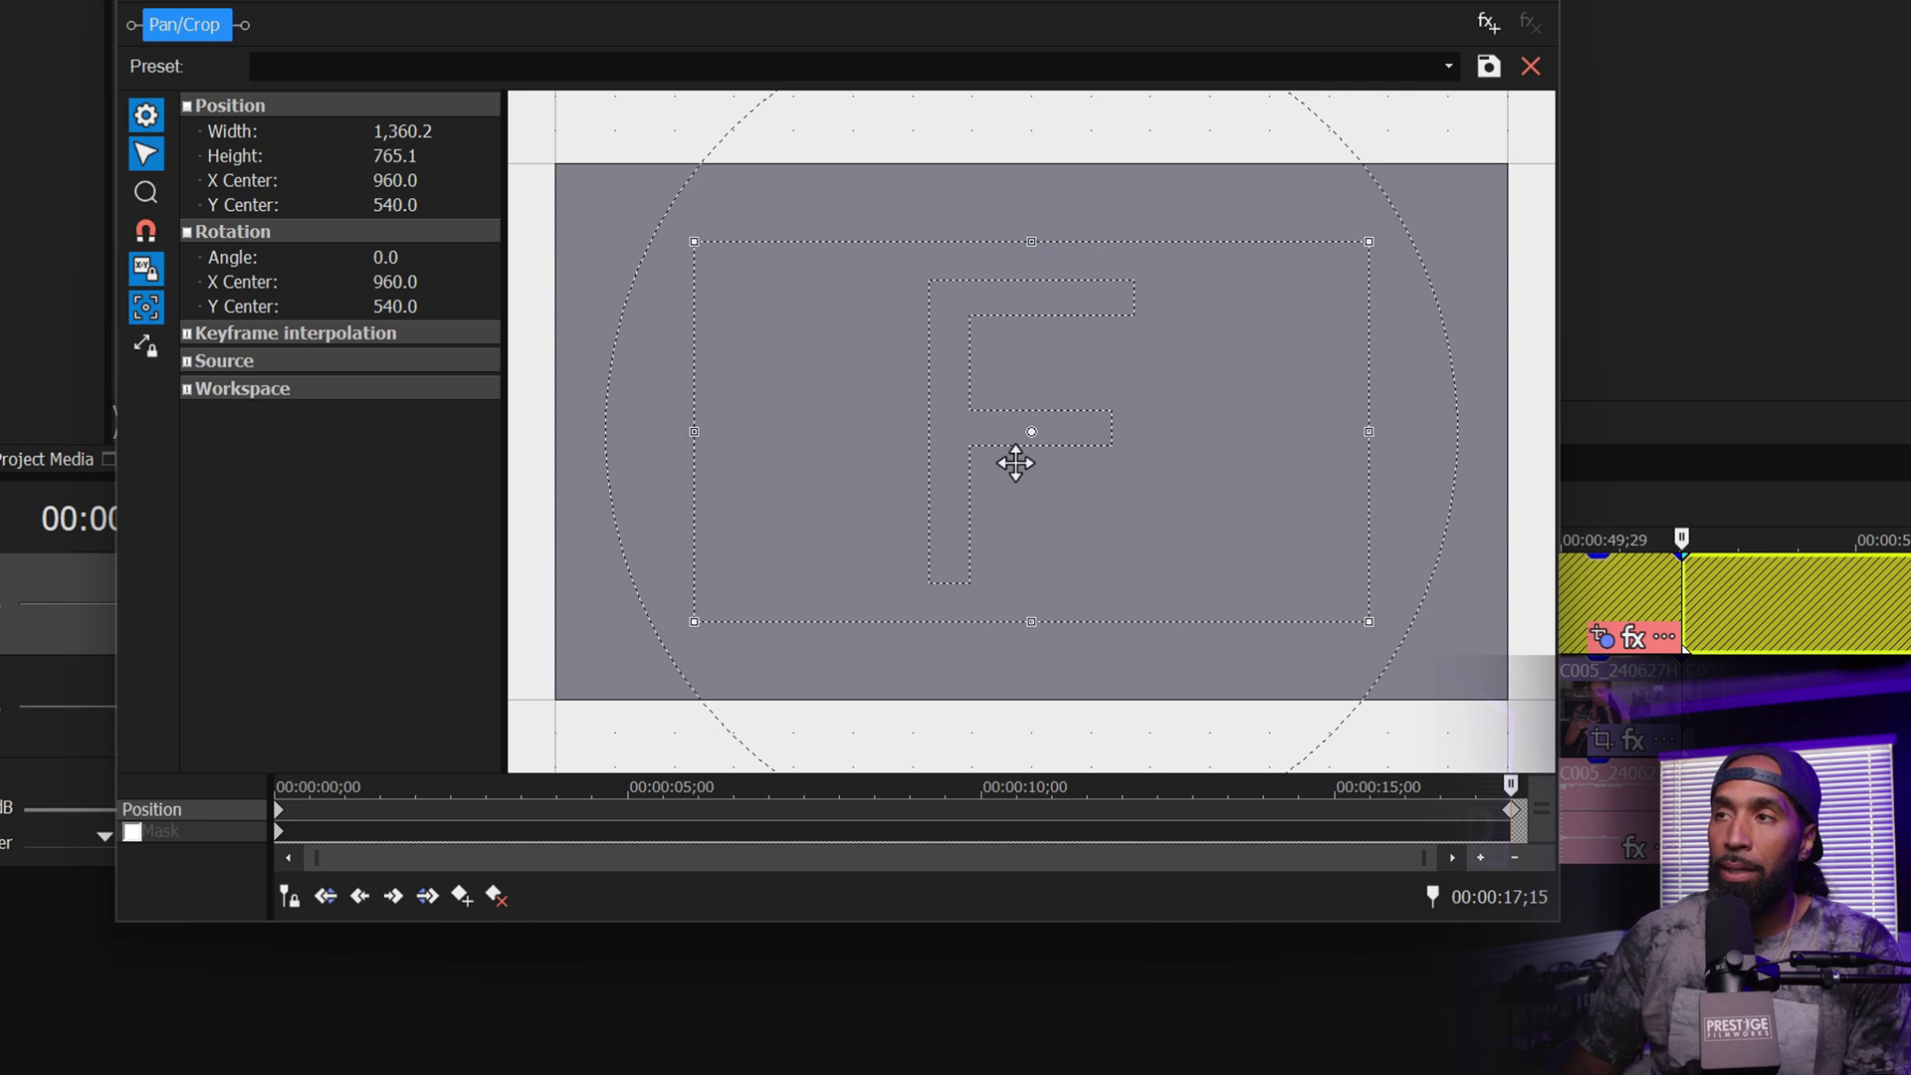
pyautogui.press('Up')
pyautogui.press('Up')
pyautogui.press('Up')
pyautogui.press('Up')
pyautogui.press('Up')
pyautogui.press('Up')
pyautogui.press('Up')
pyautogui.press('Up')
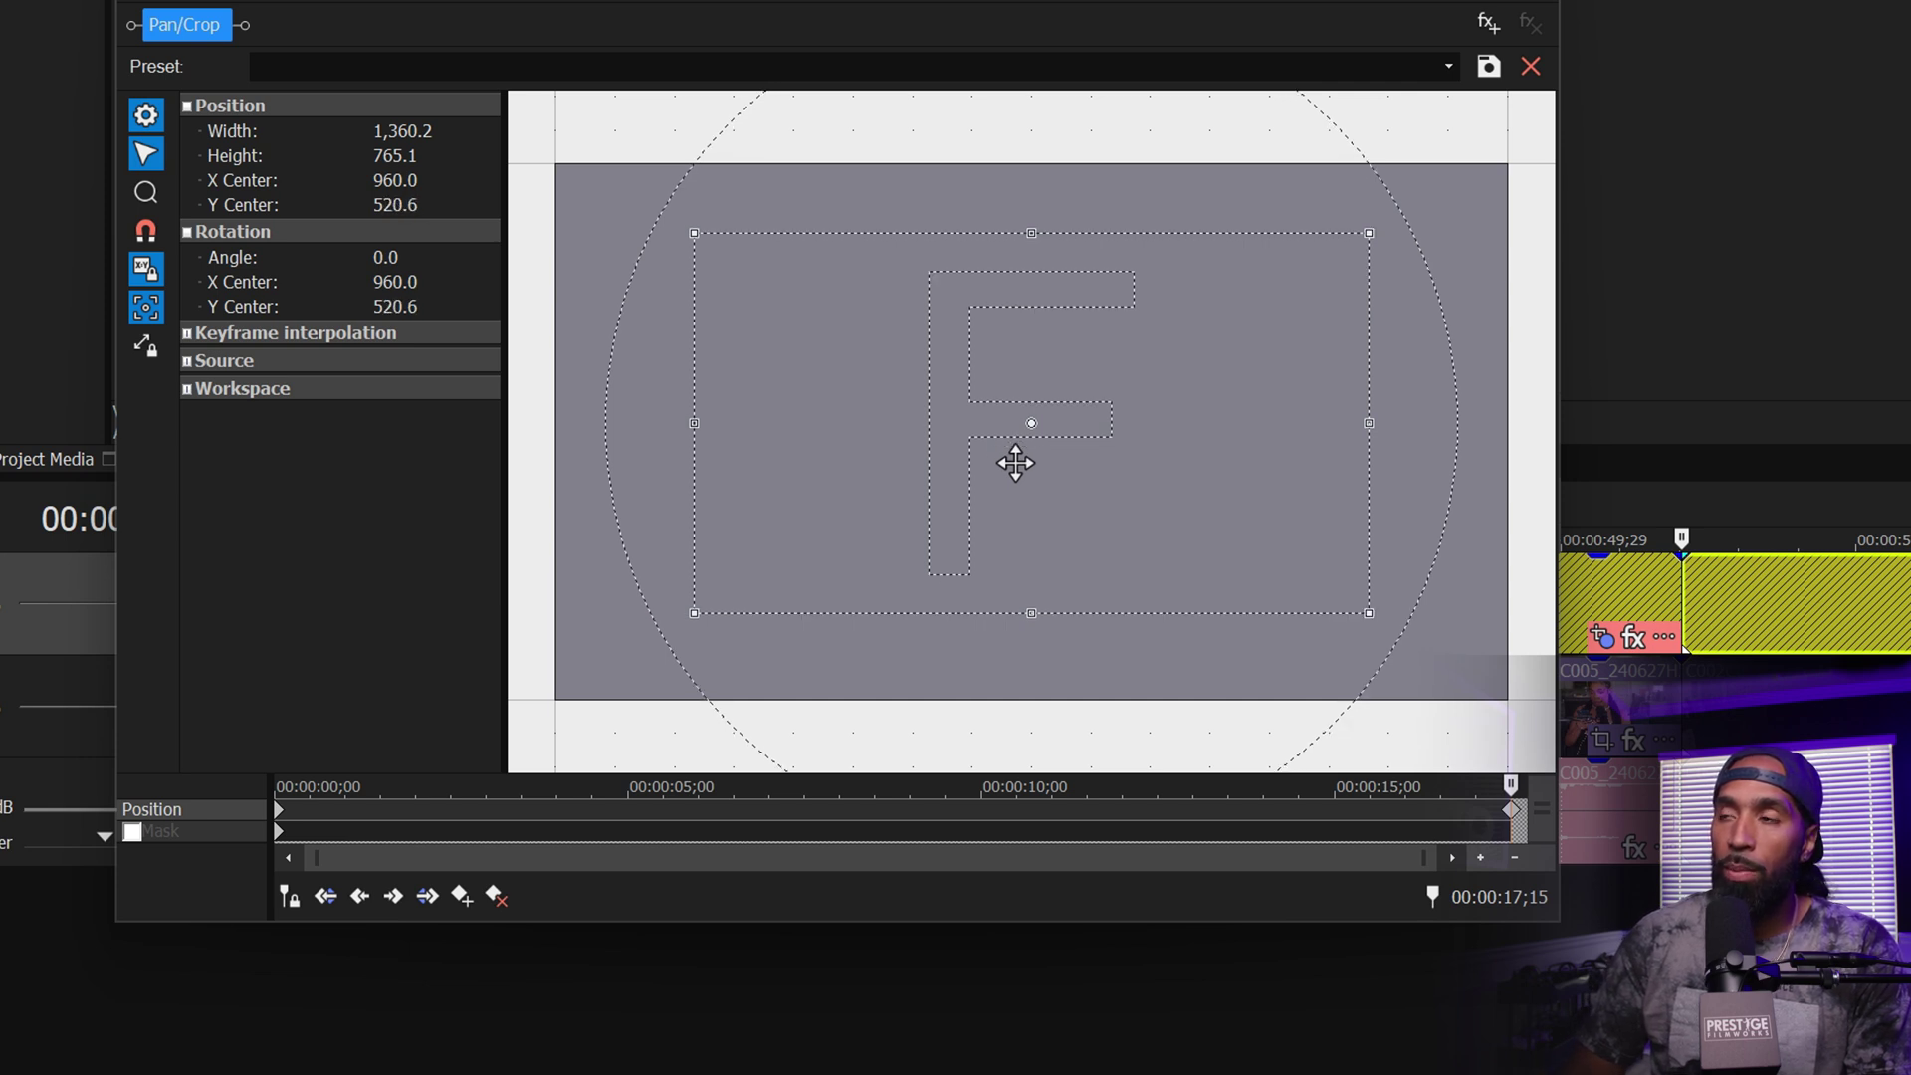
pyautogui.press('Up')
pyautogui.press('Up')
pyautogui.press('Up')
pyautogui.press('Up')
pyautogui.press('Up')
pyautogui.press('Up')
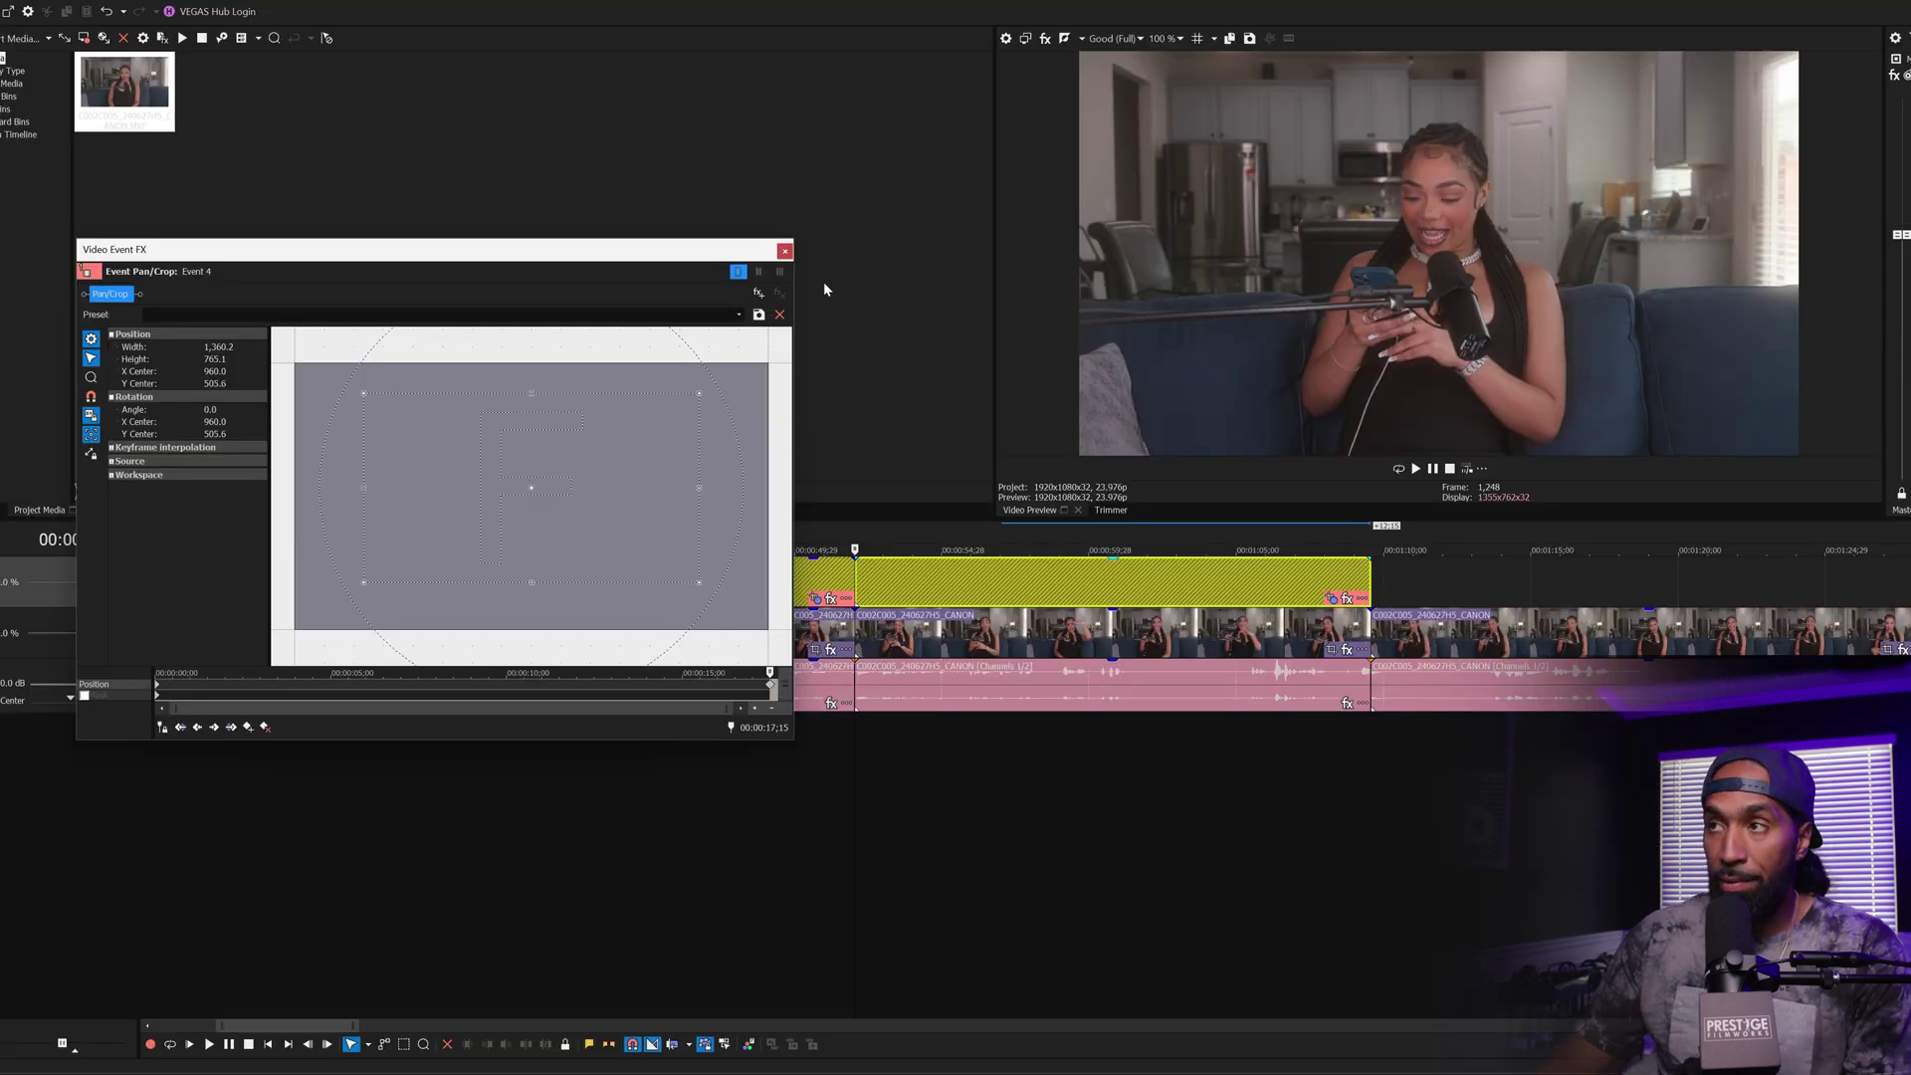
pyautogui.click(785, 250)
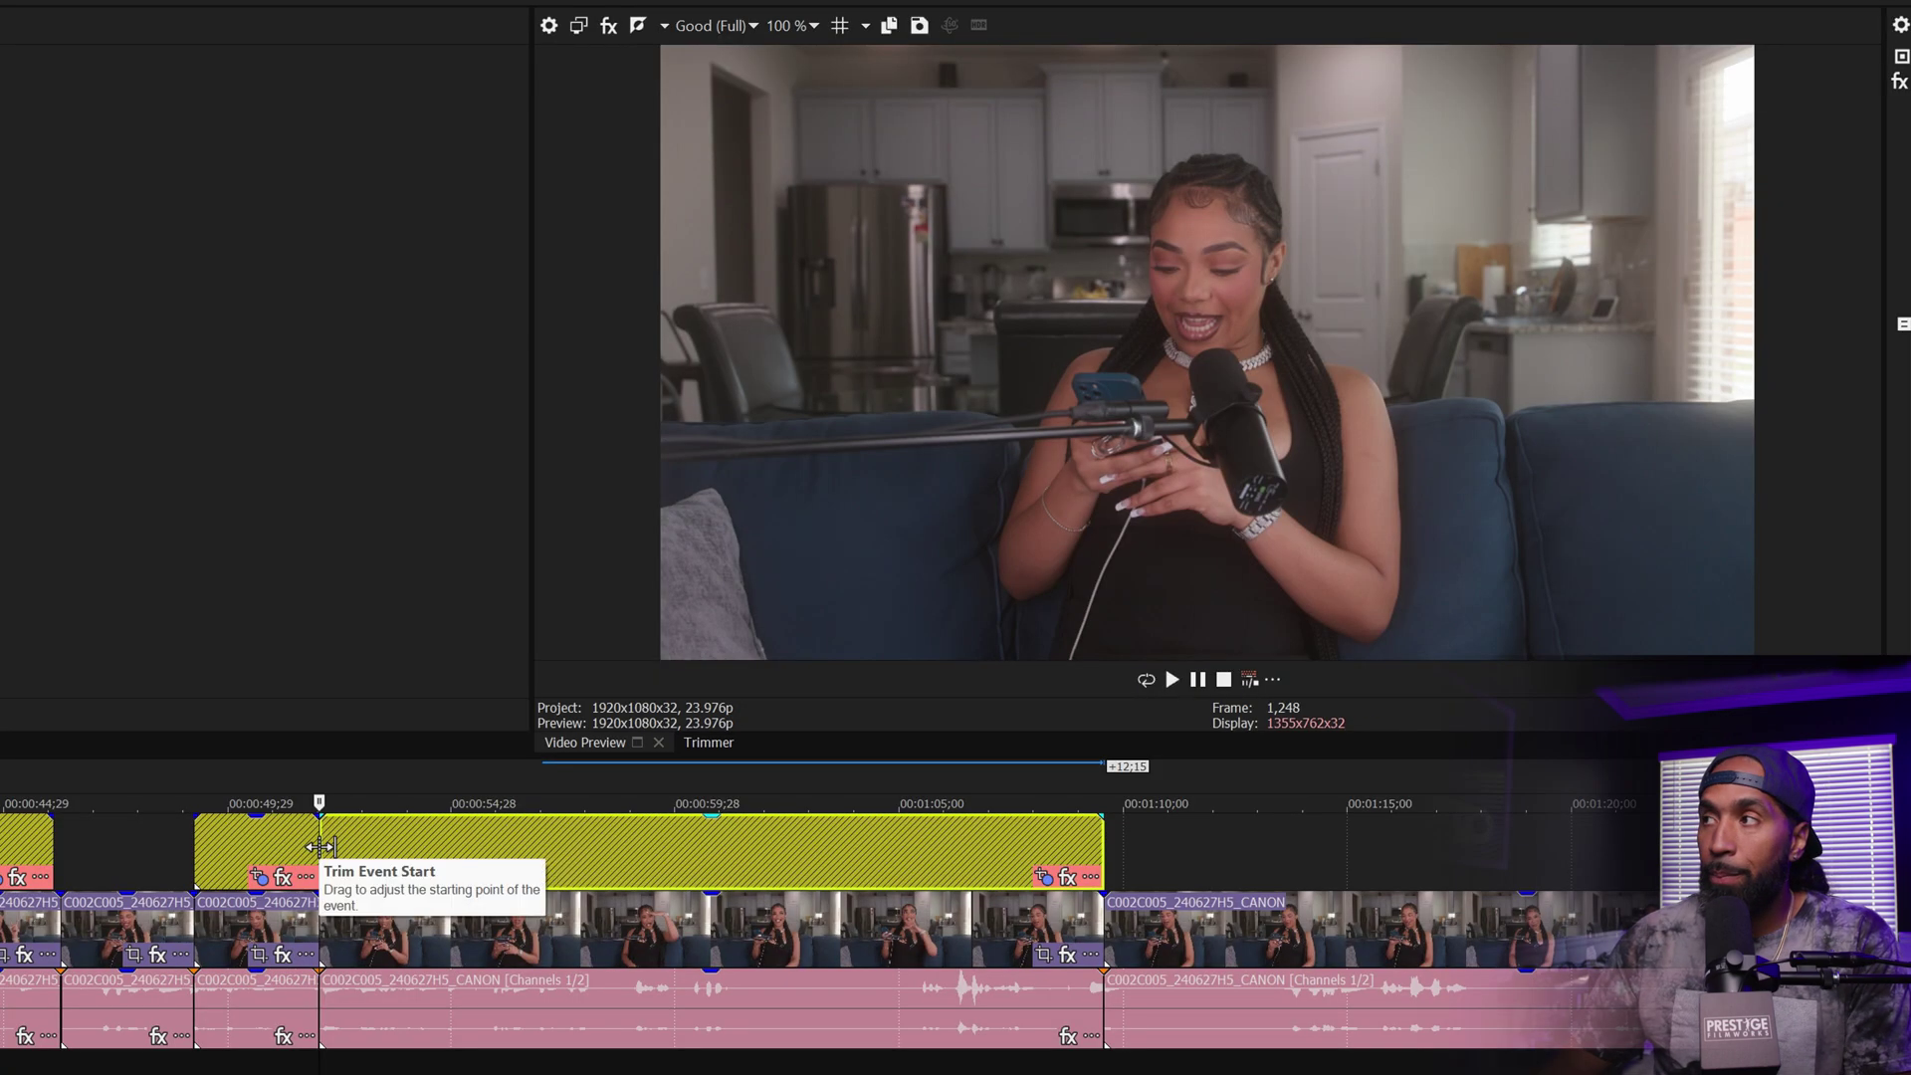
pyautogui.press('space')
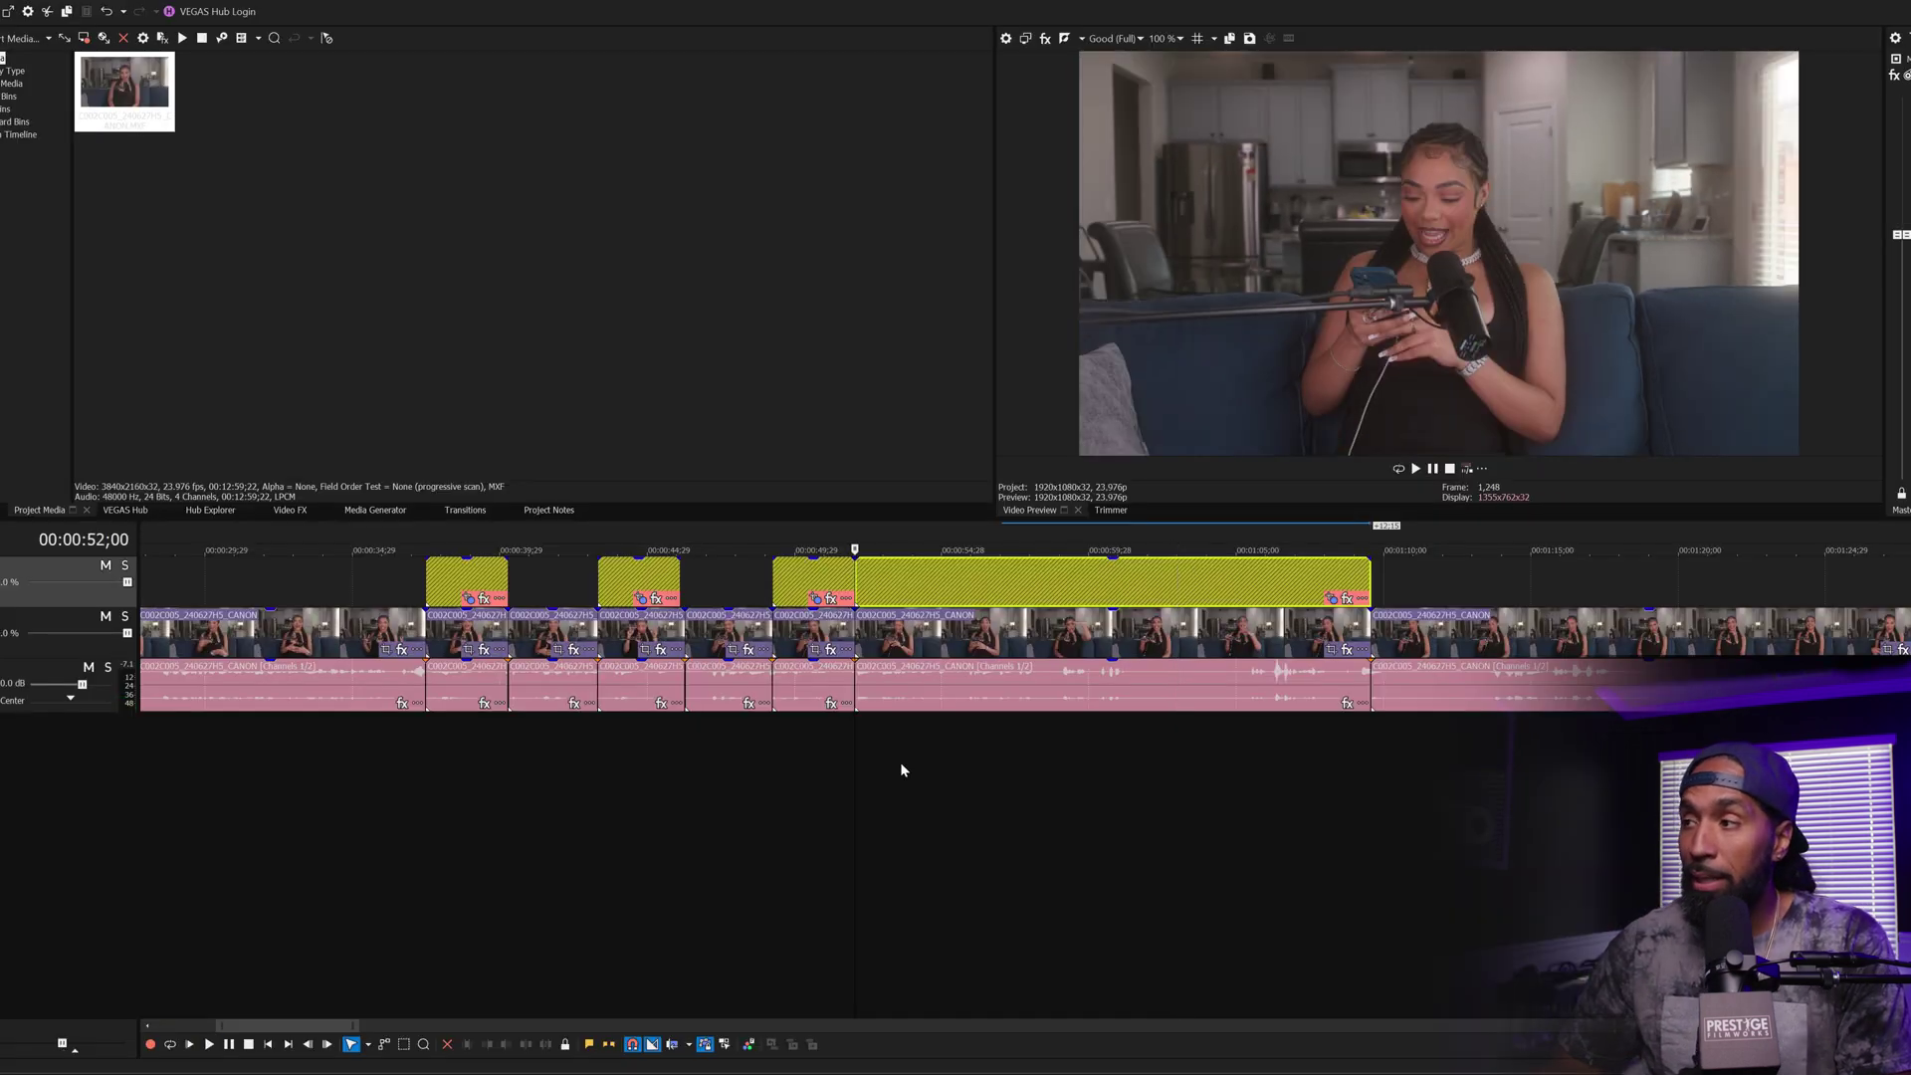
# Step: Check Event 4's Pan/Crop, preview the zoom, then reopen its Pan/Crop settings
pyautogui.click(1333, 599)
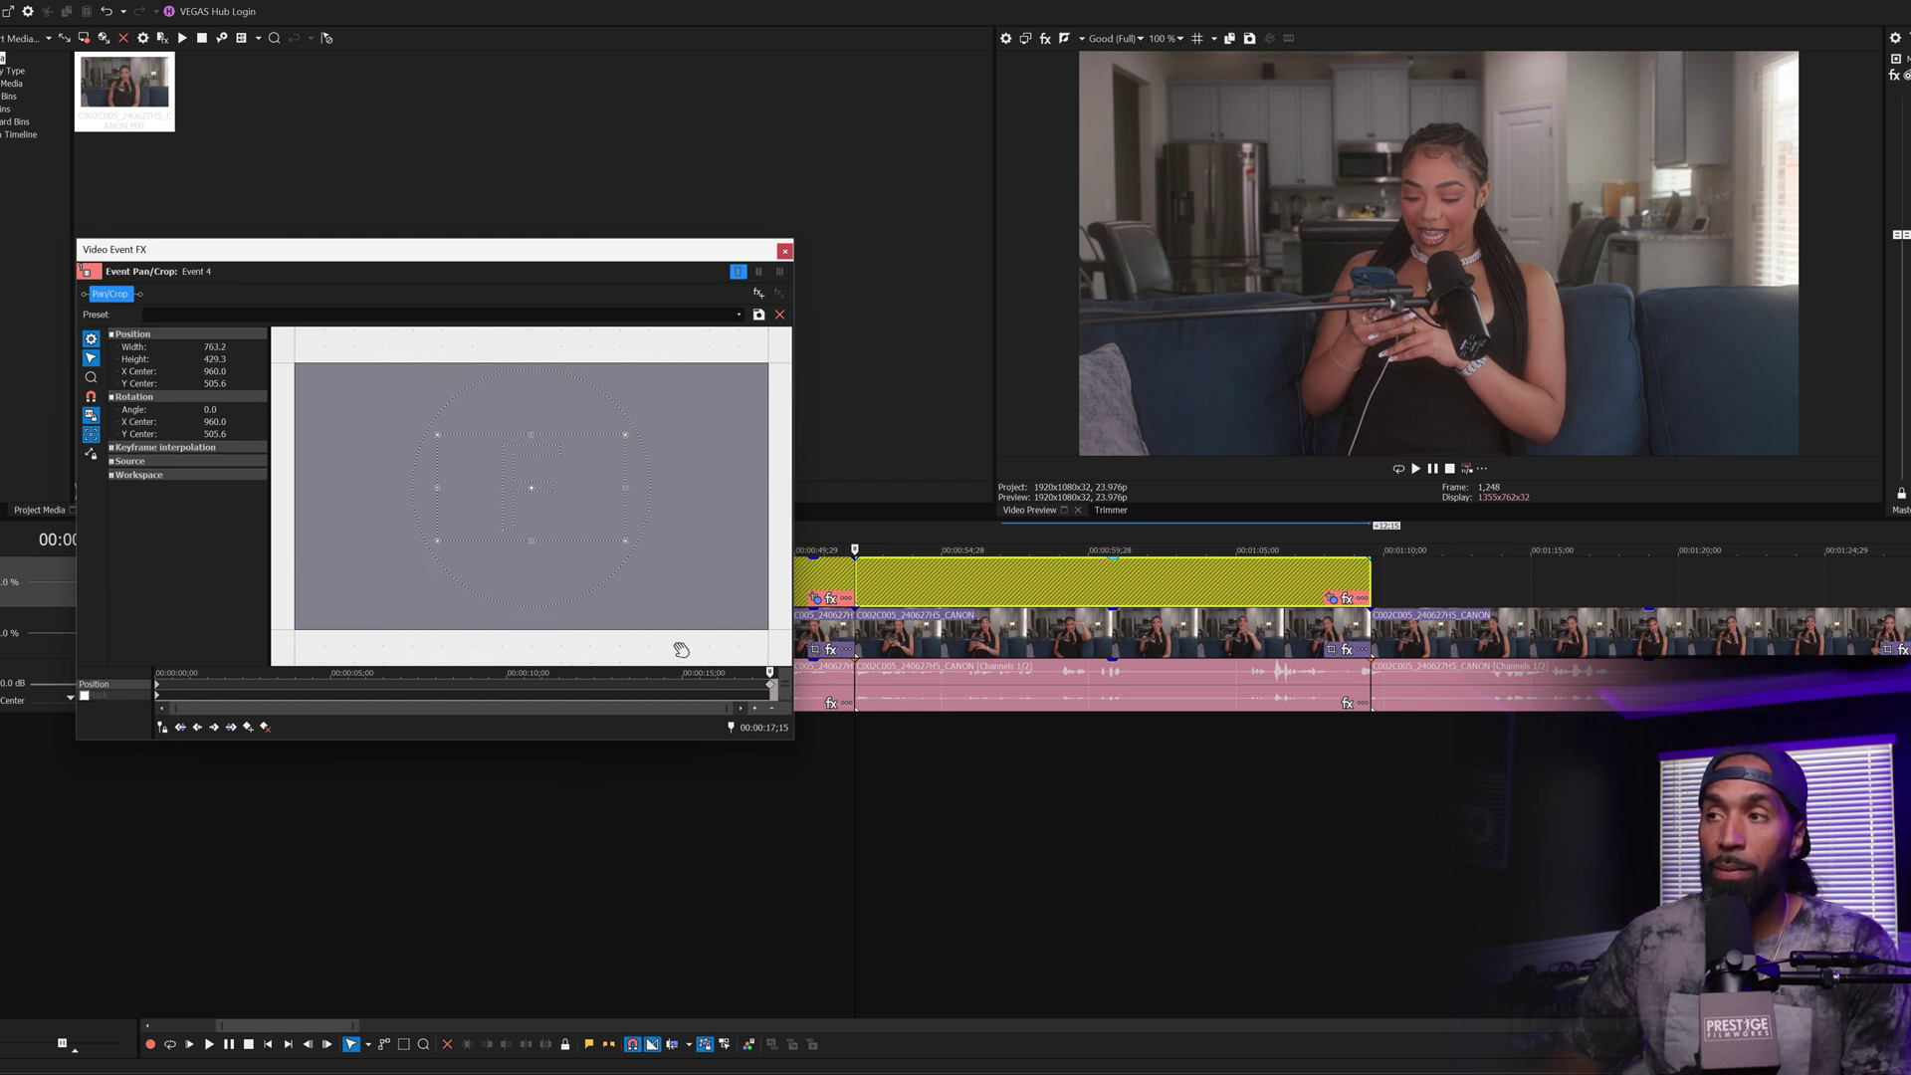
pyautogui.click(784, 251)
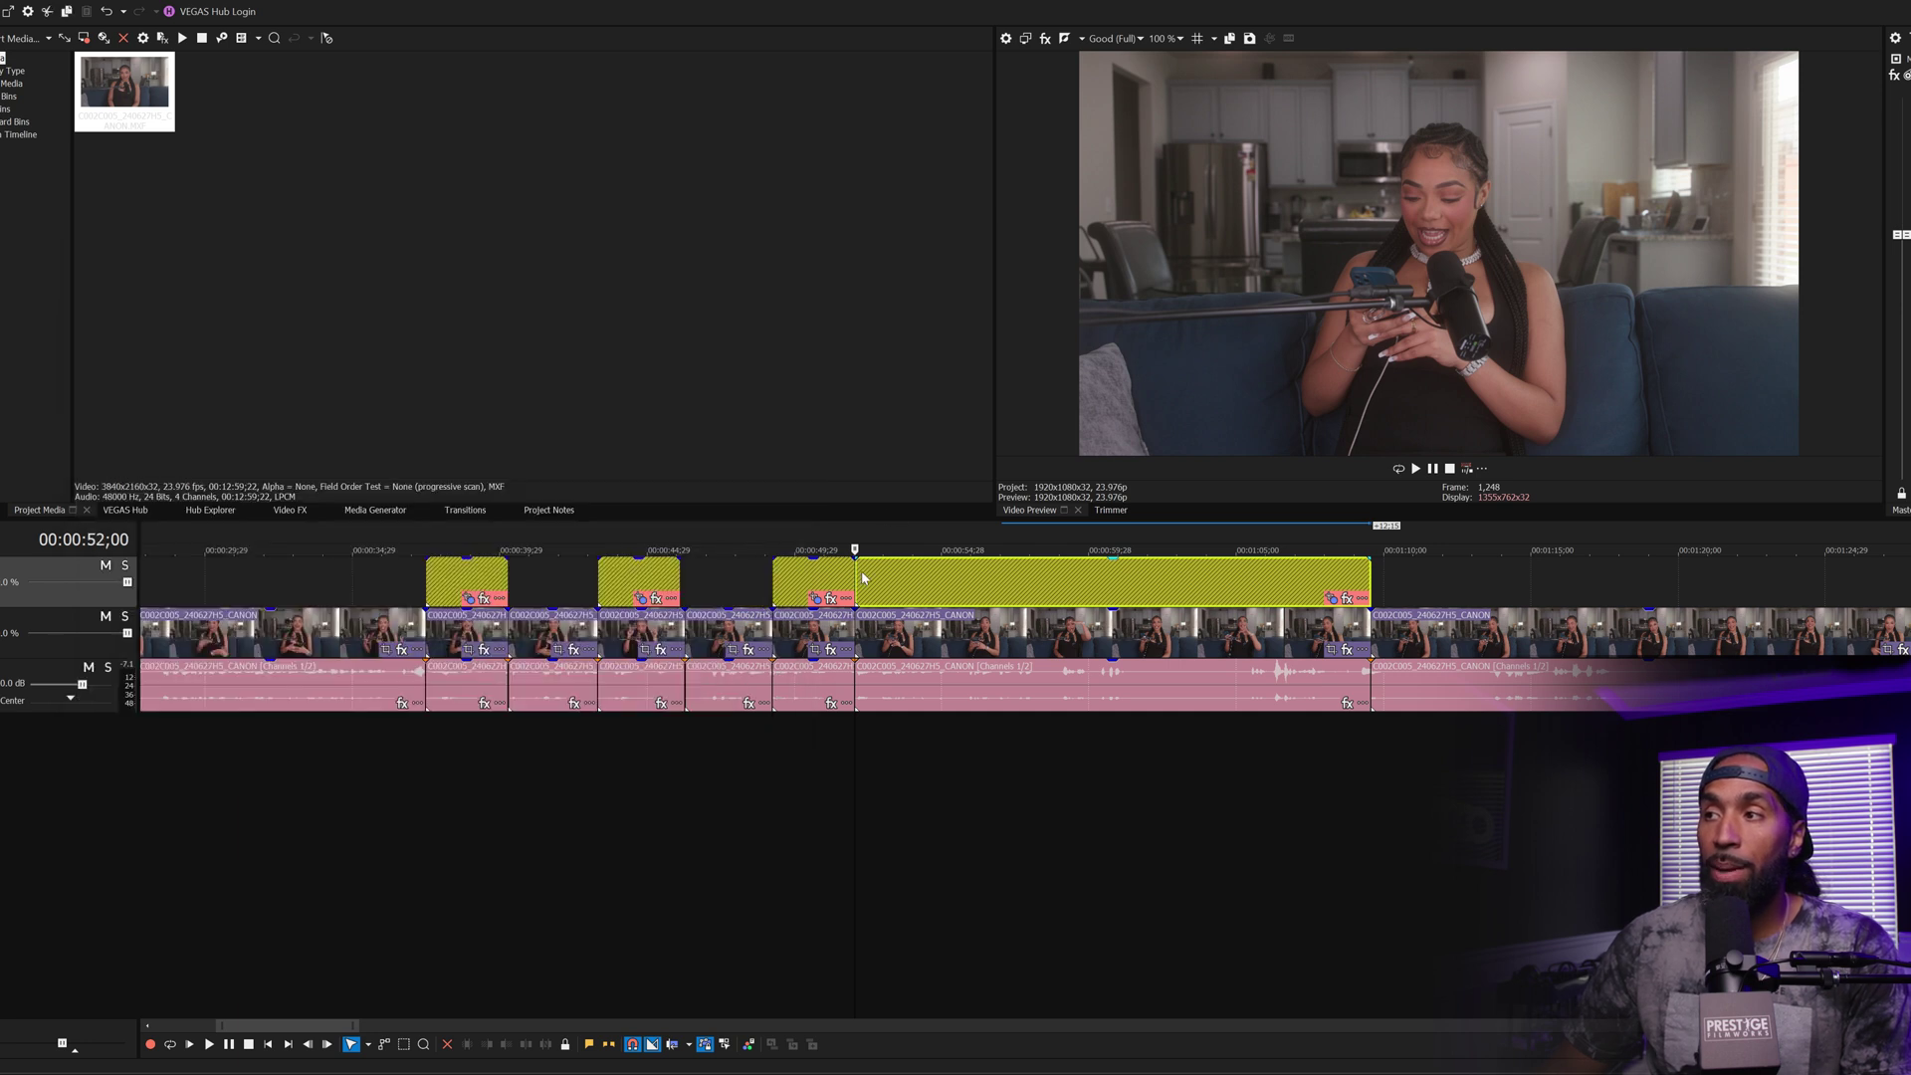
pyautogui.press('space')
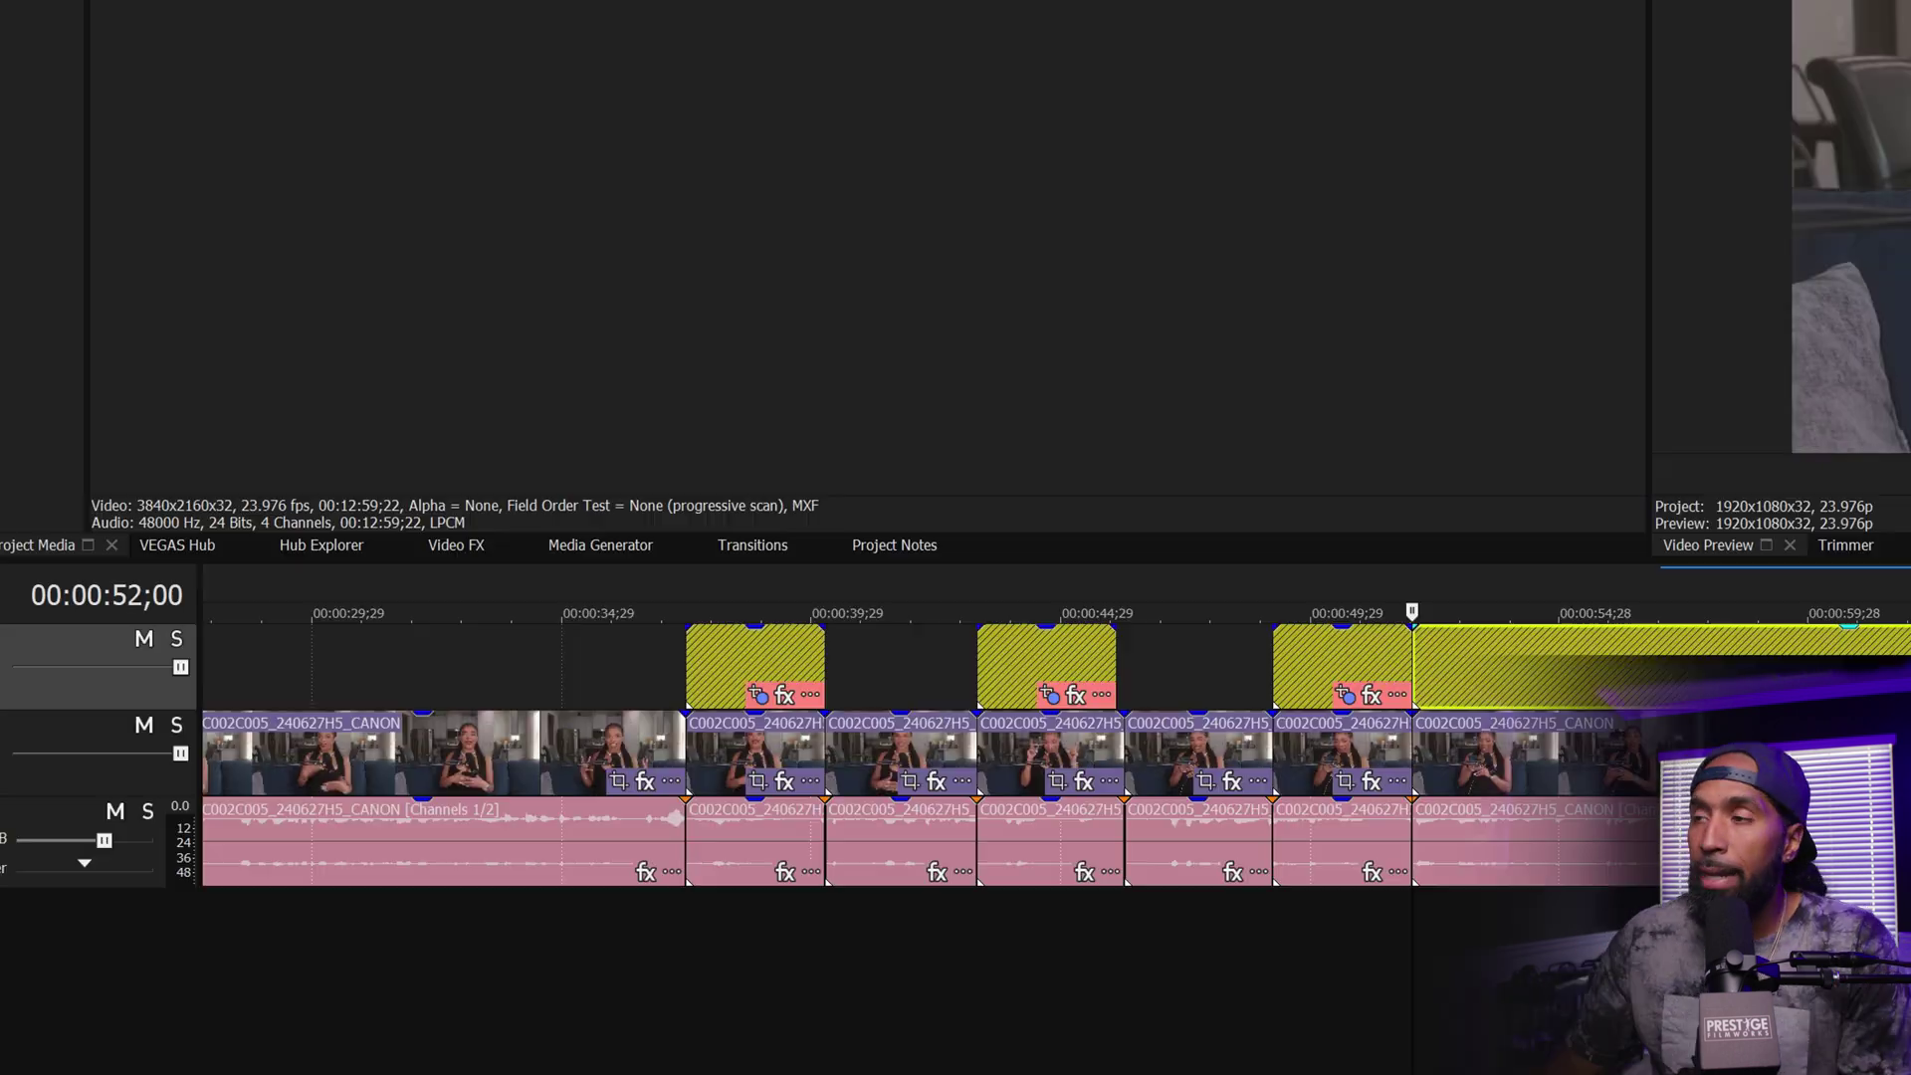
pyautogui.click(1372, 780)
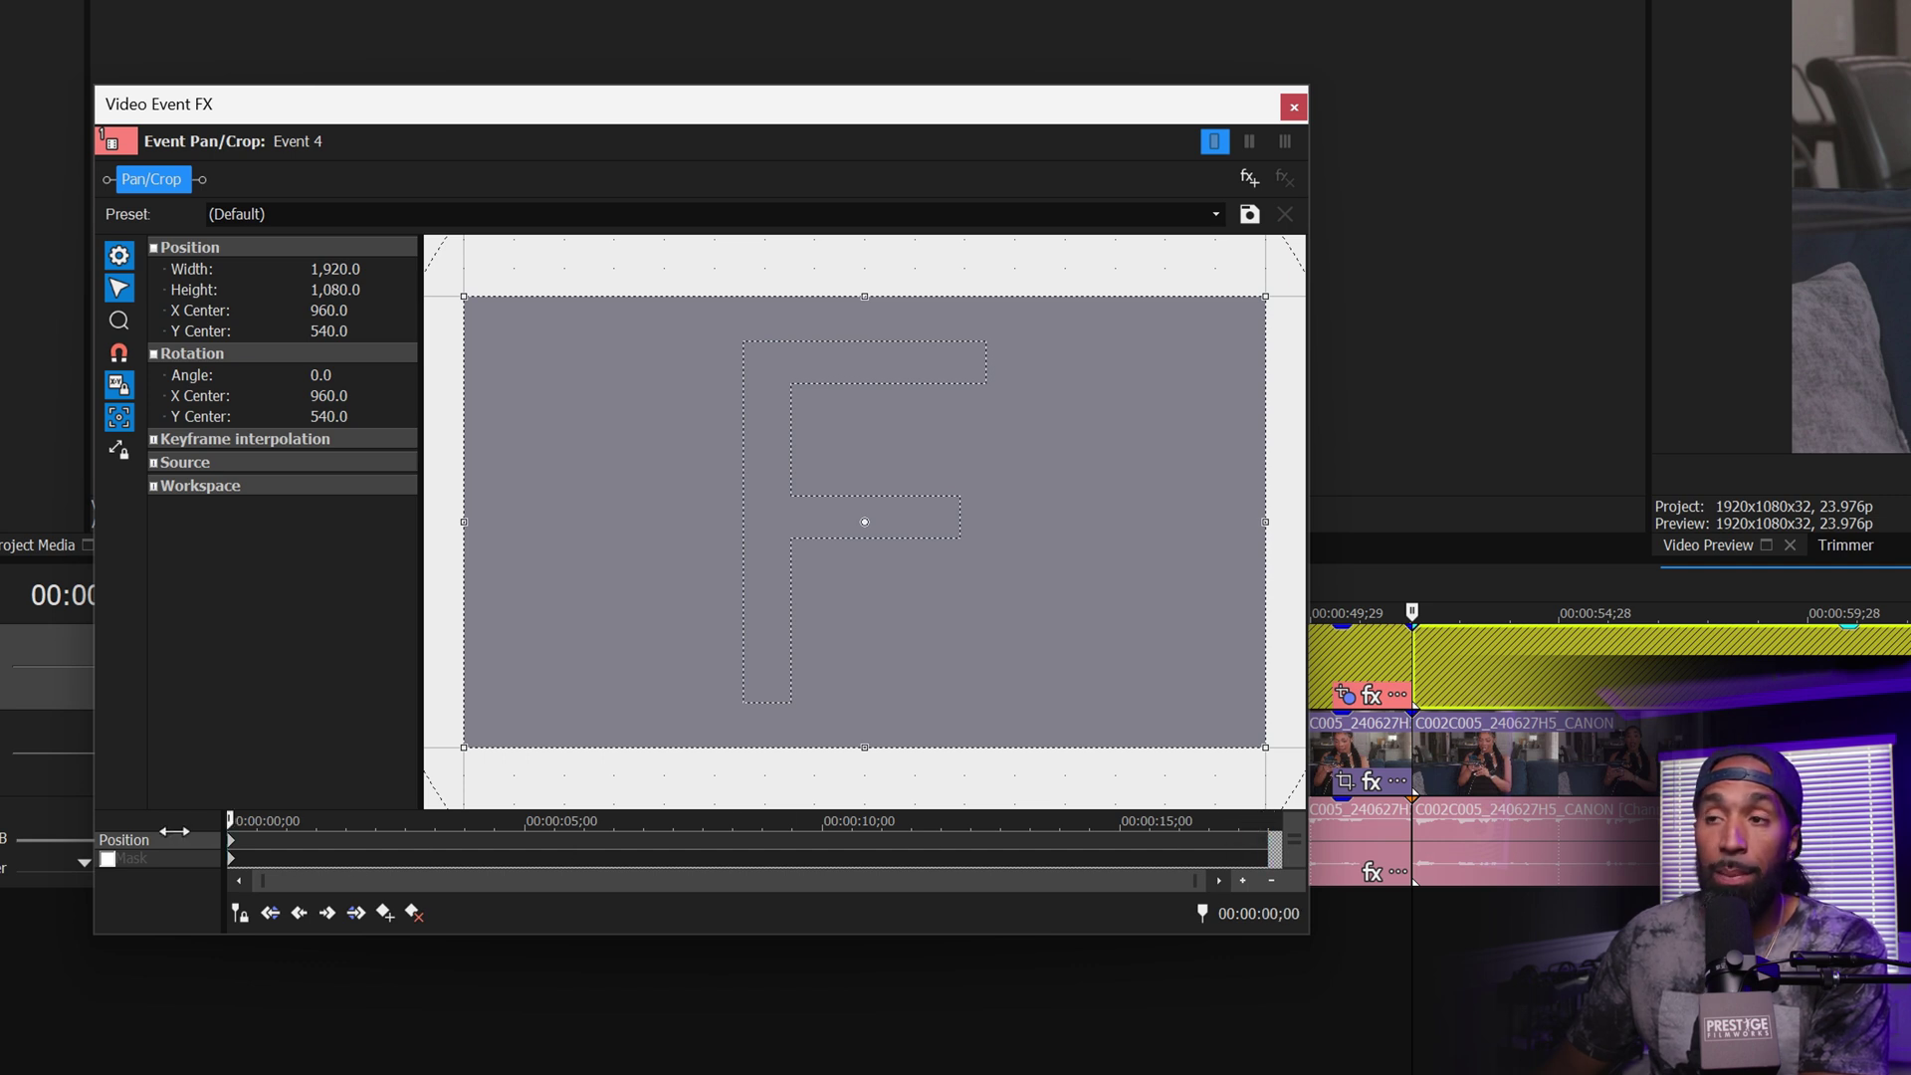
# Step: Set a tight, raised start crop near 839×472 and a centred 1,821.0 × 1,024.3 end crop
pyautogui.moveTo(1260, 742); pyautogui.dragTo(1029, 626)
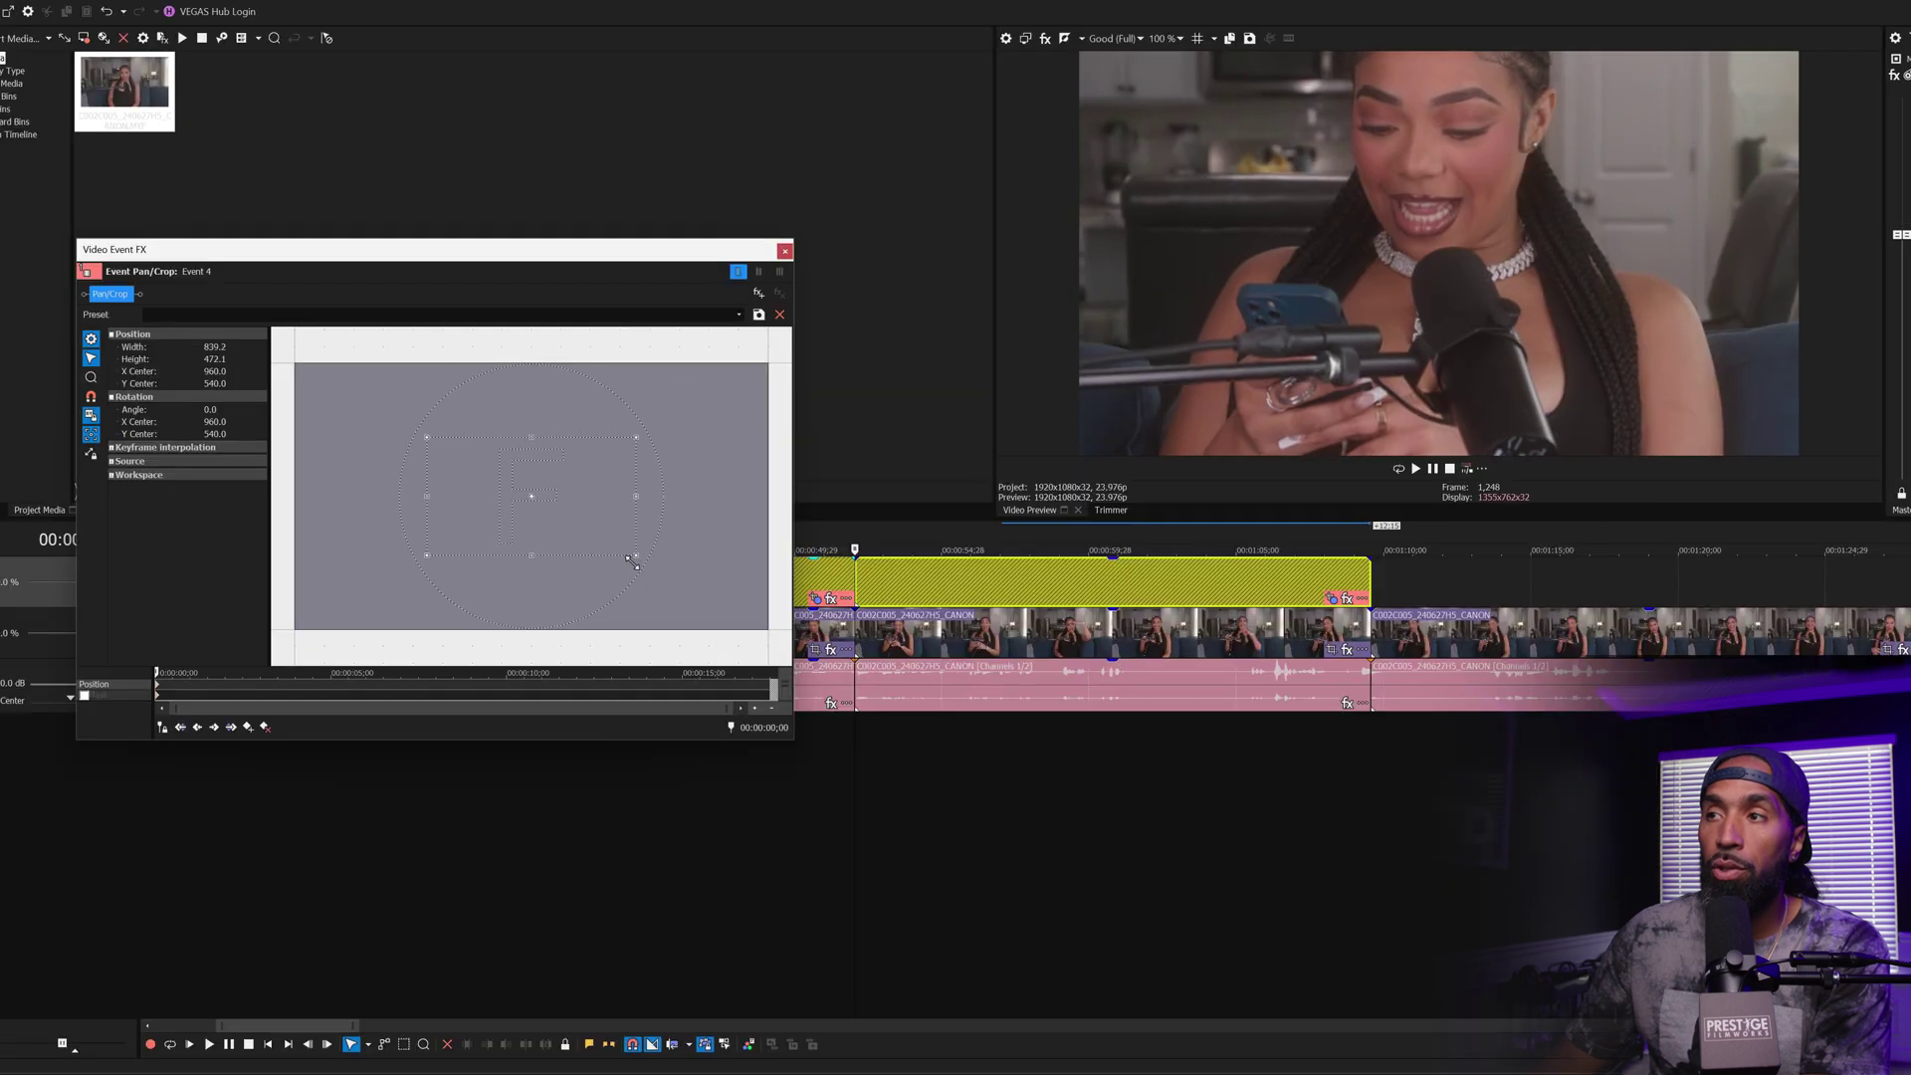
pyautogui.moveTo(872, 532); pyautogui.dragTo(872, 498)
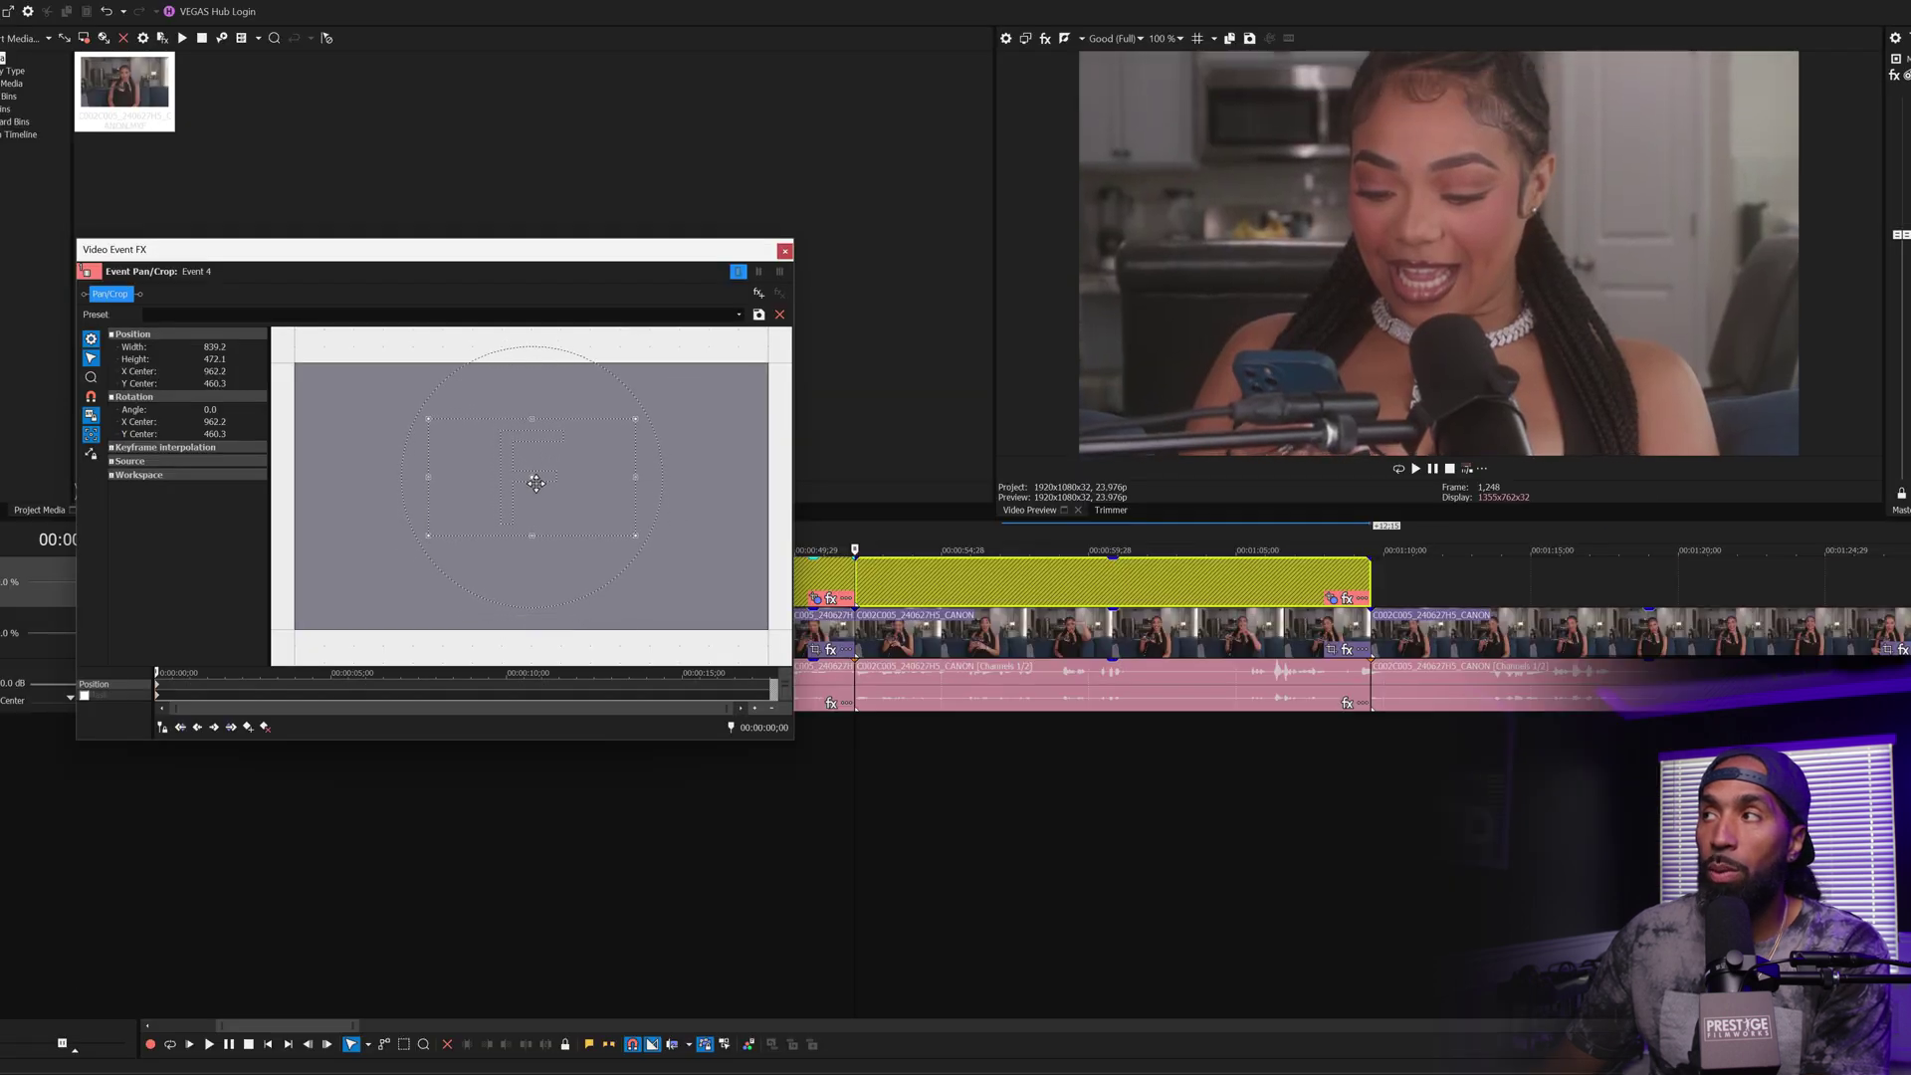
pyautogui.moveTo(536, 483); pyautogui.dragTo(535, 470)
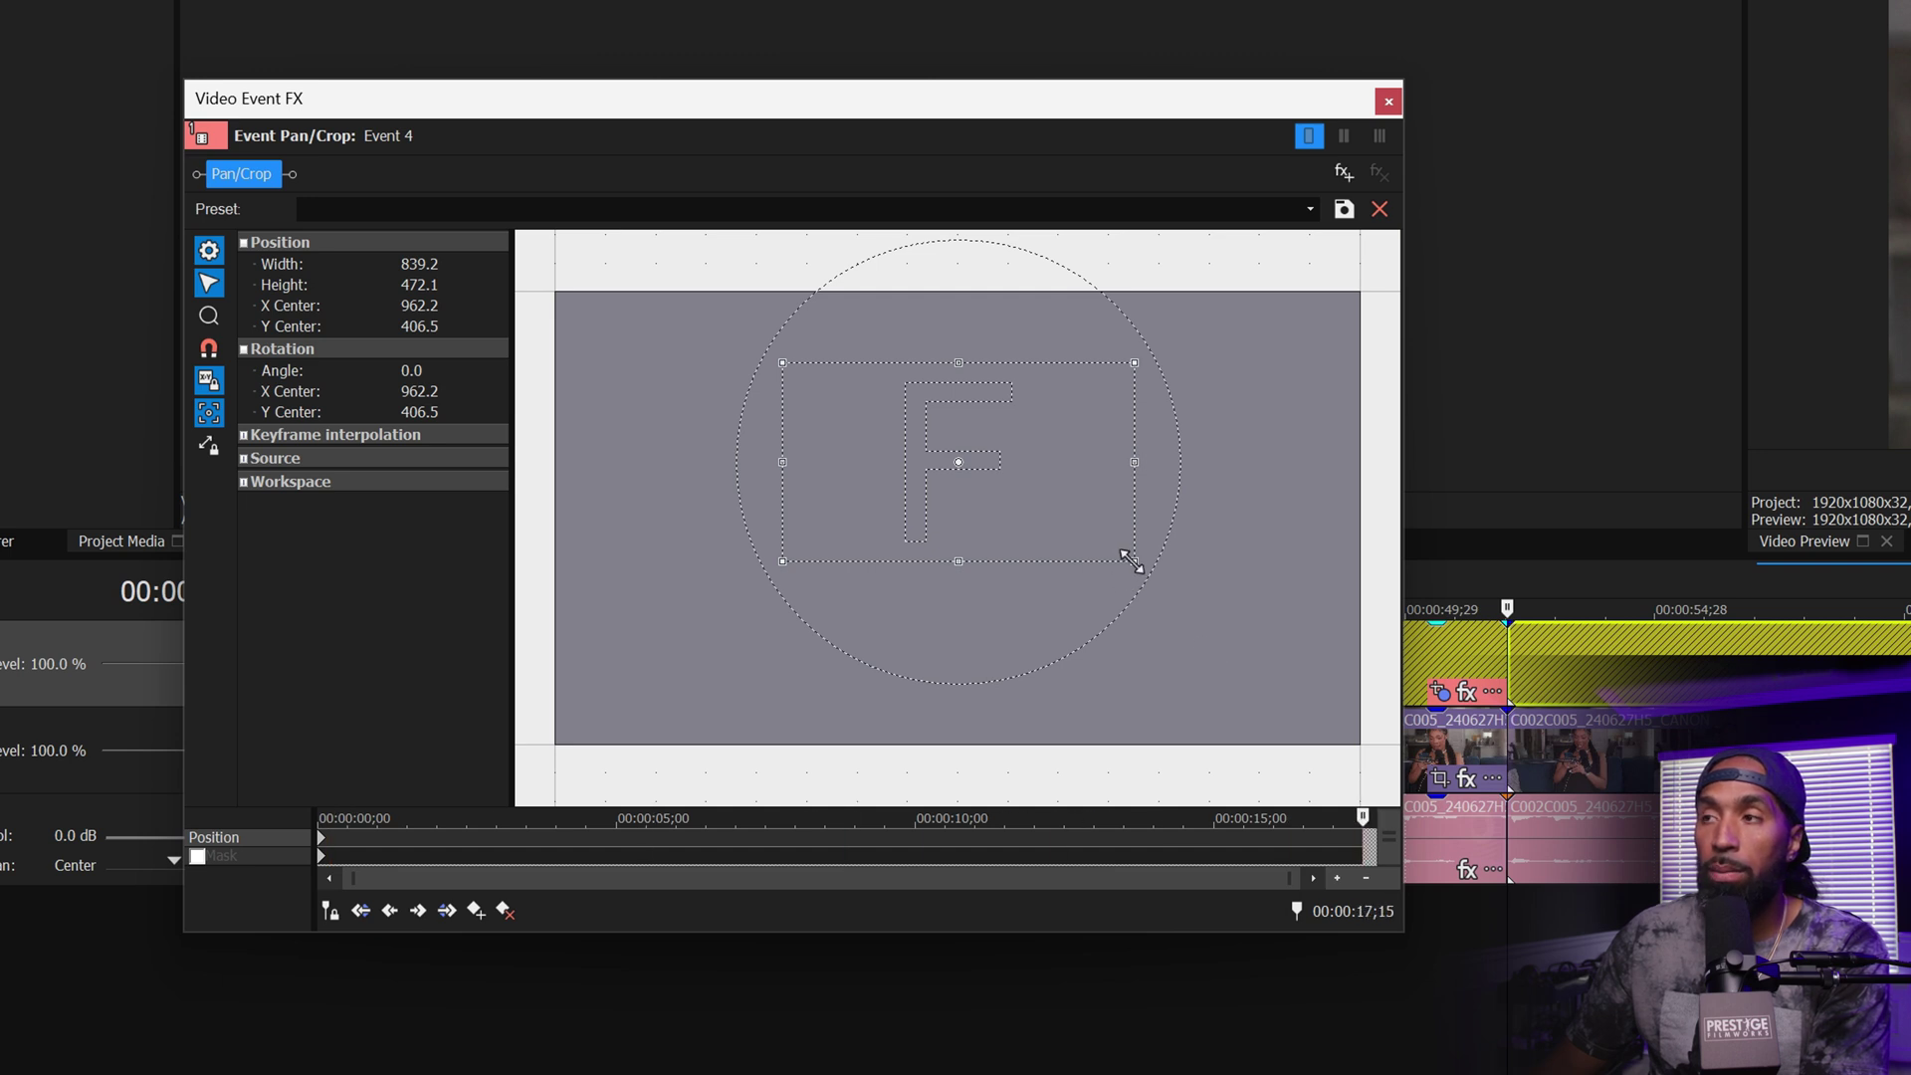
pyautogui.moveTo(1136, 561); pyautogui.dragTo(1337, 708)
pyautogui.moveTo(1039, 497); pyautogui.dragTo(1023, 543)
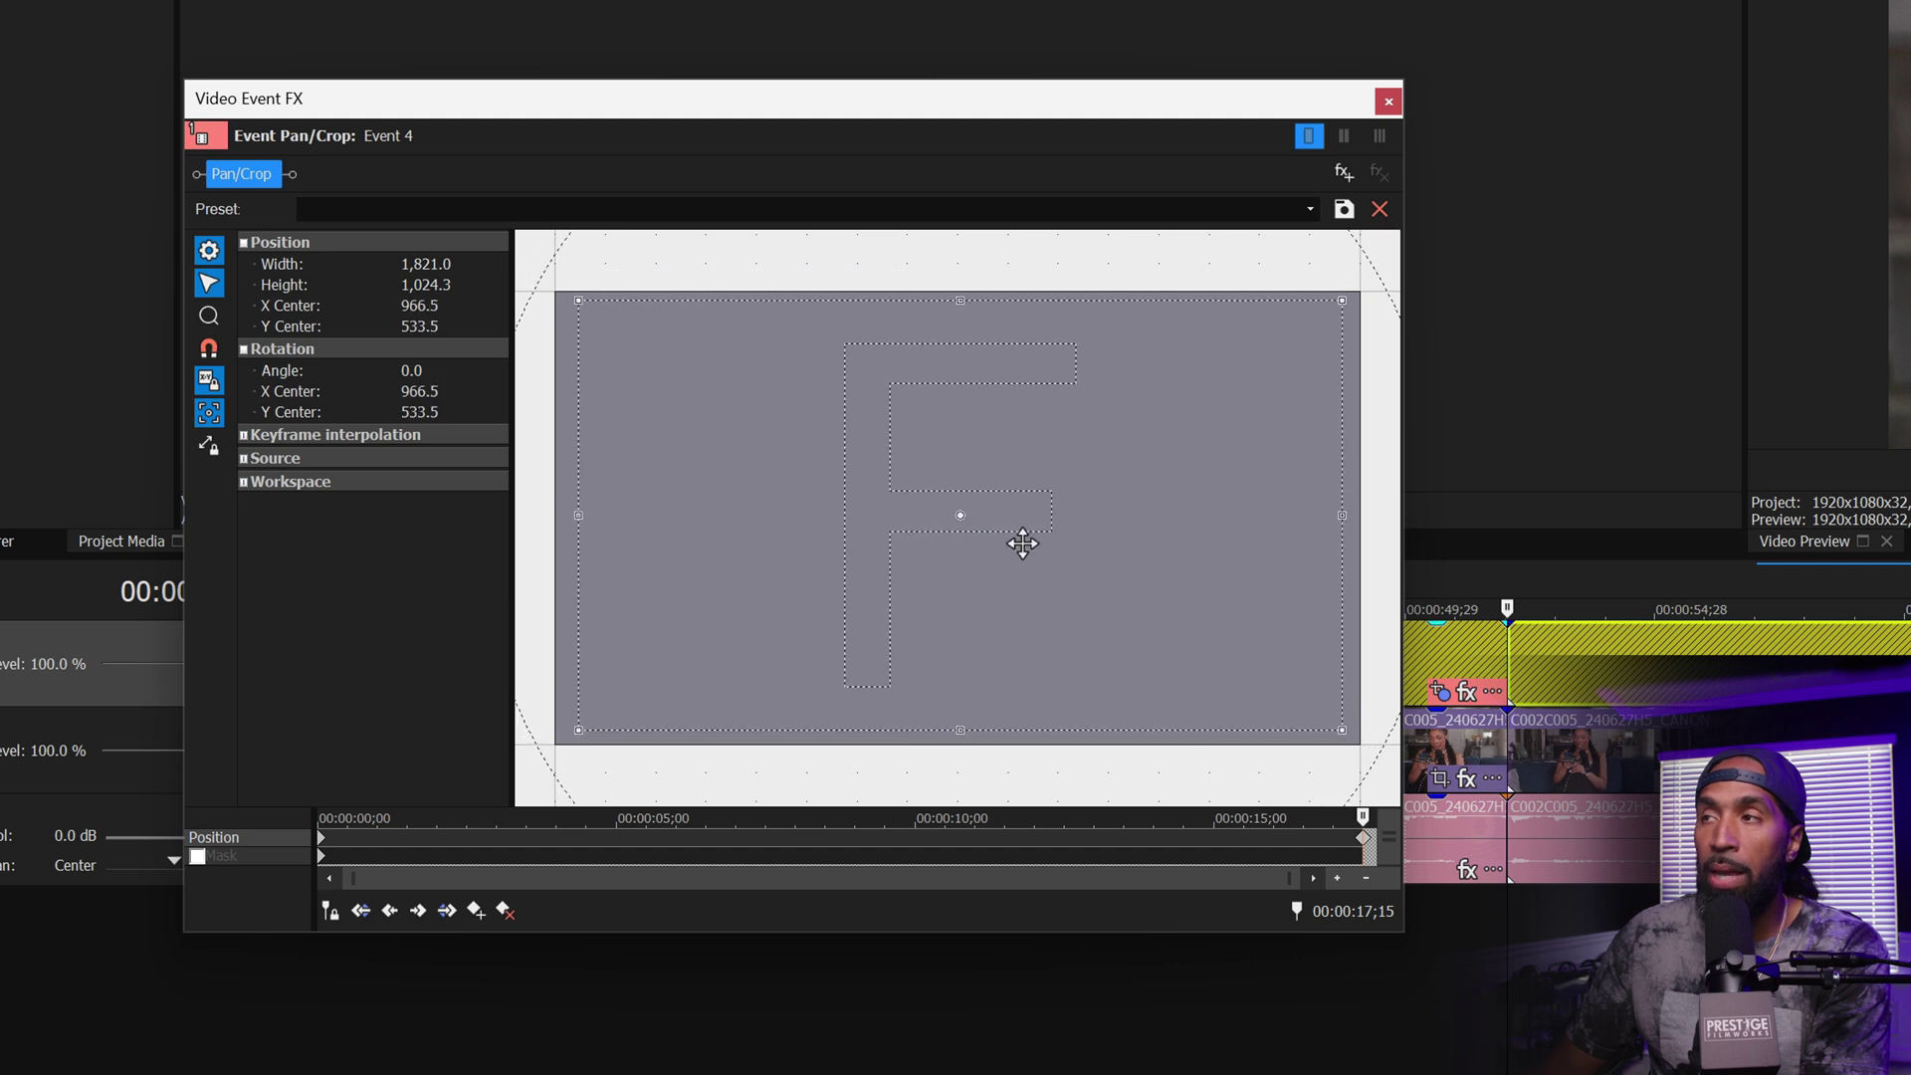
pyautogui.click(1388, 101)
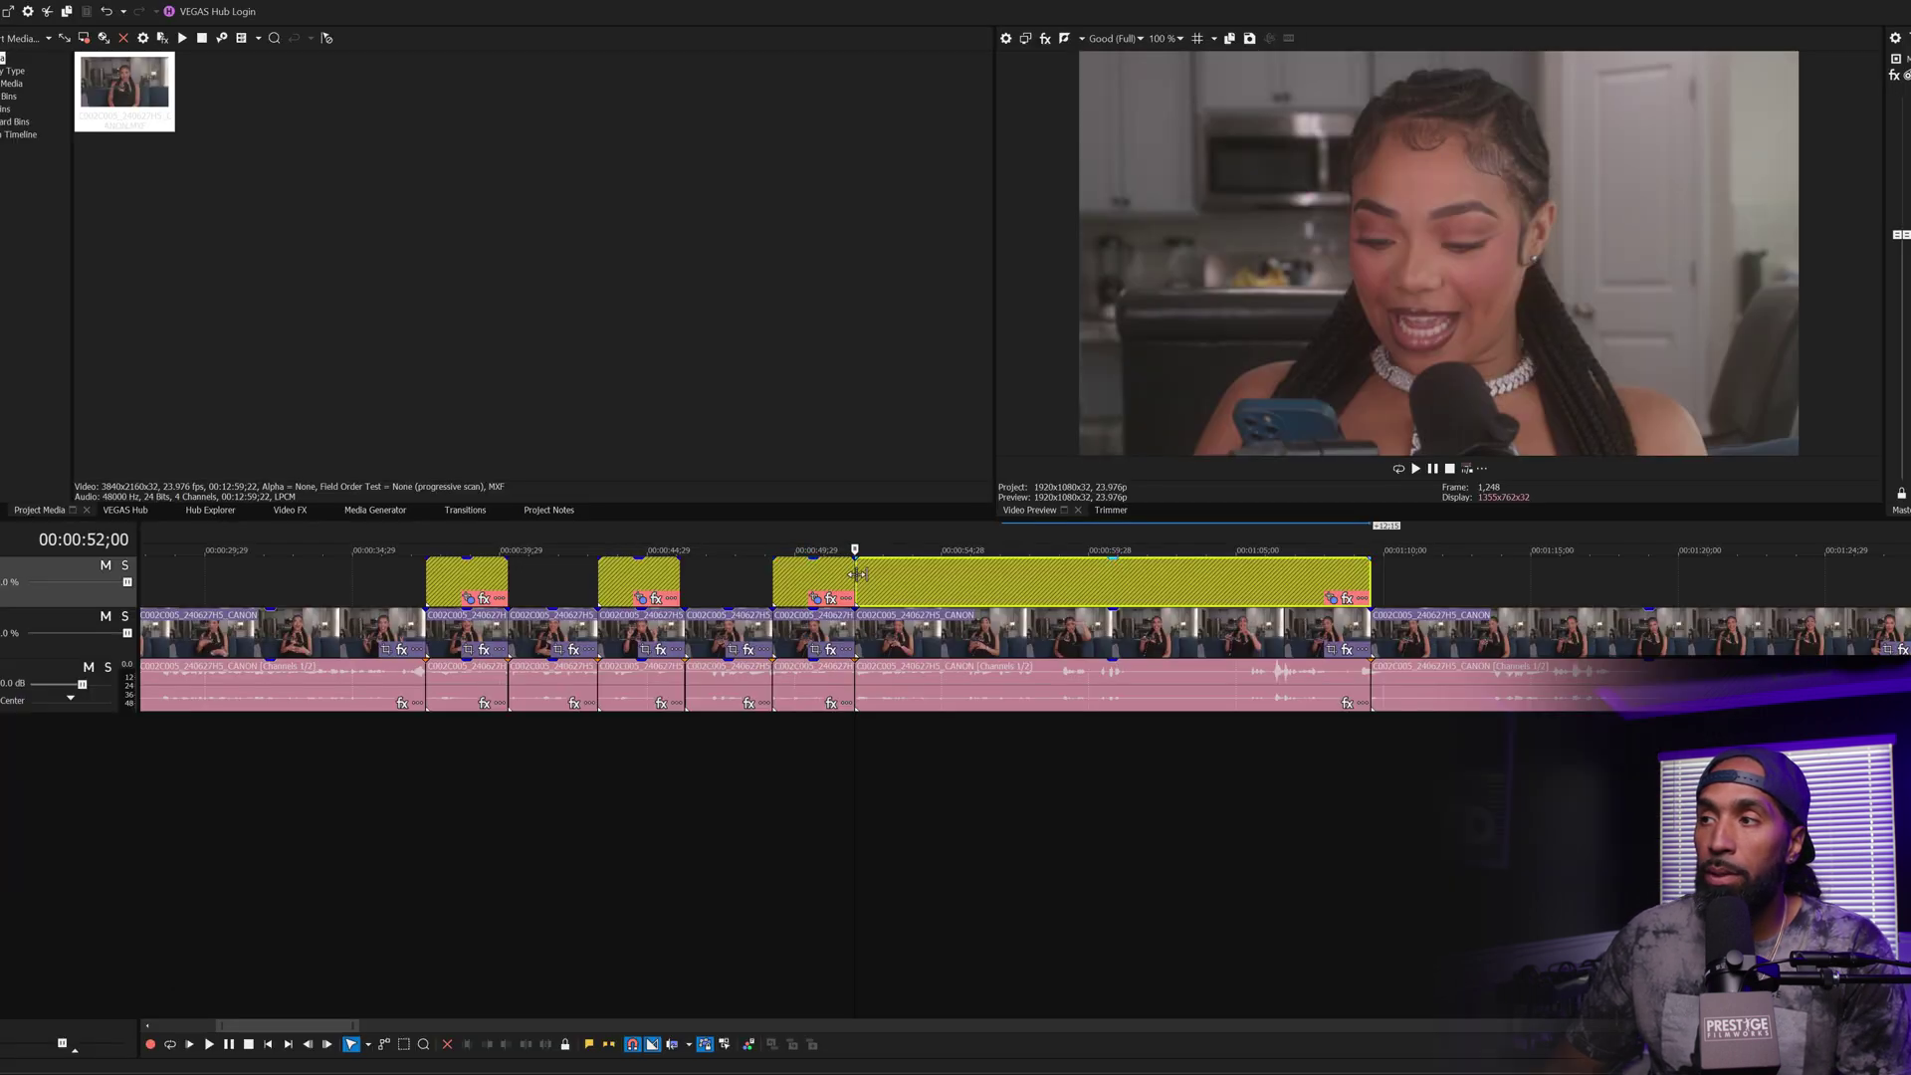
# Step: Play back the reversed slow zoom to preview it
pyautogui.press('space')
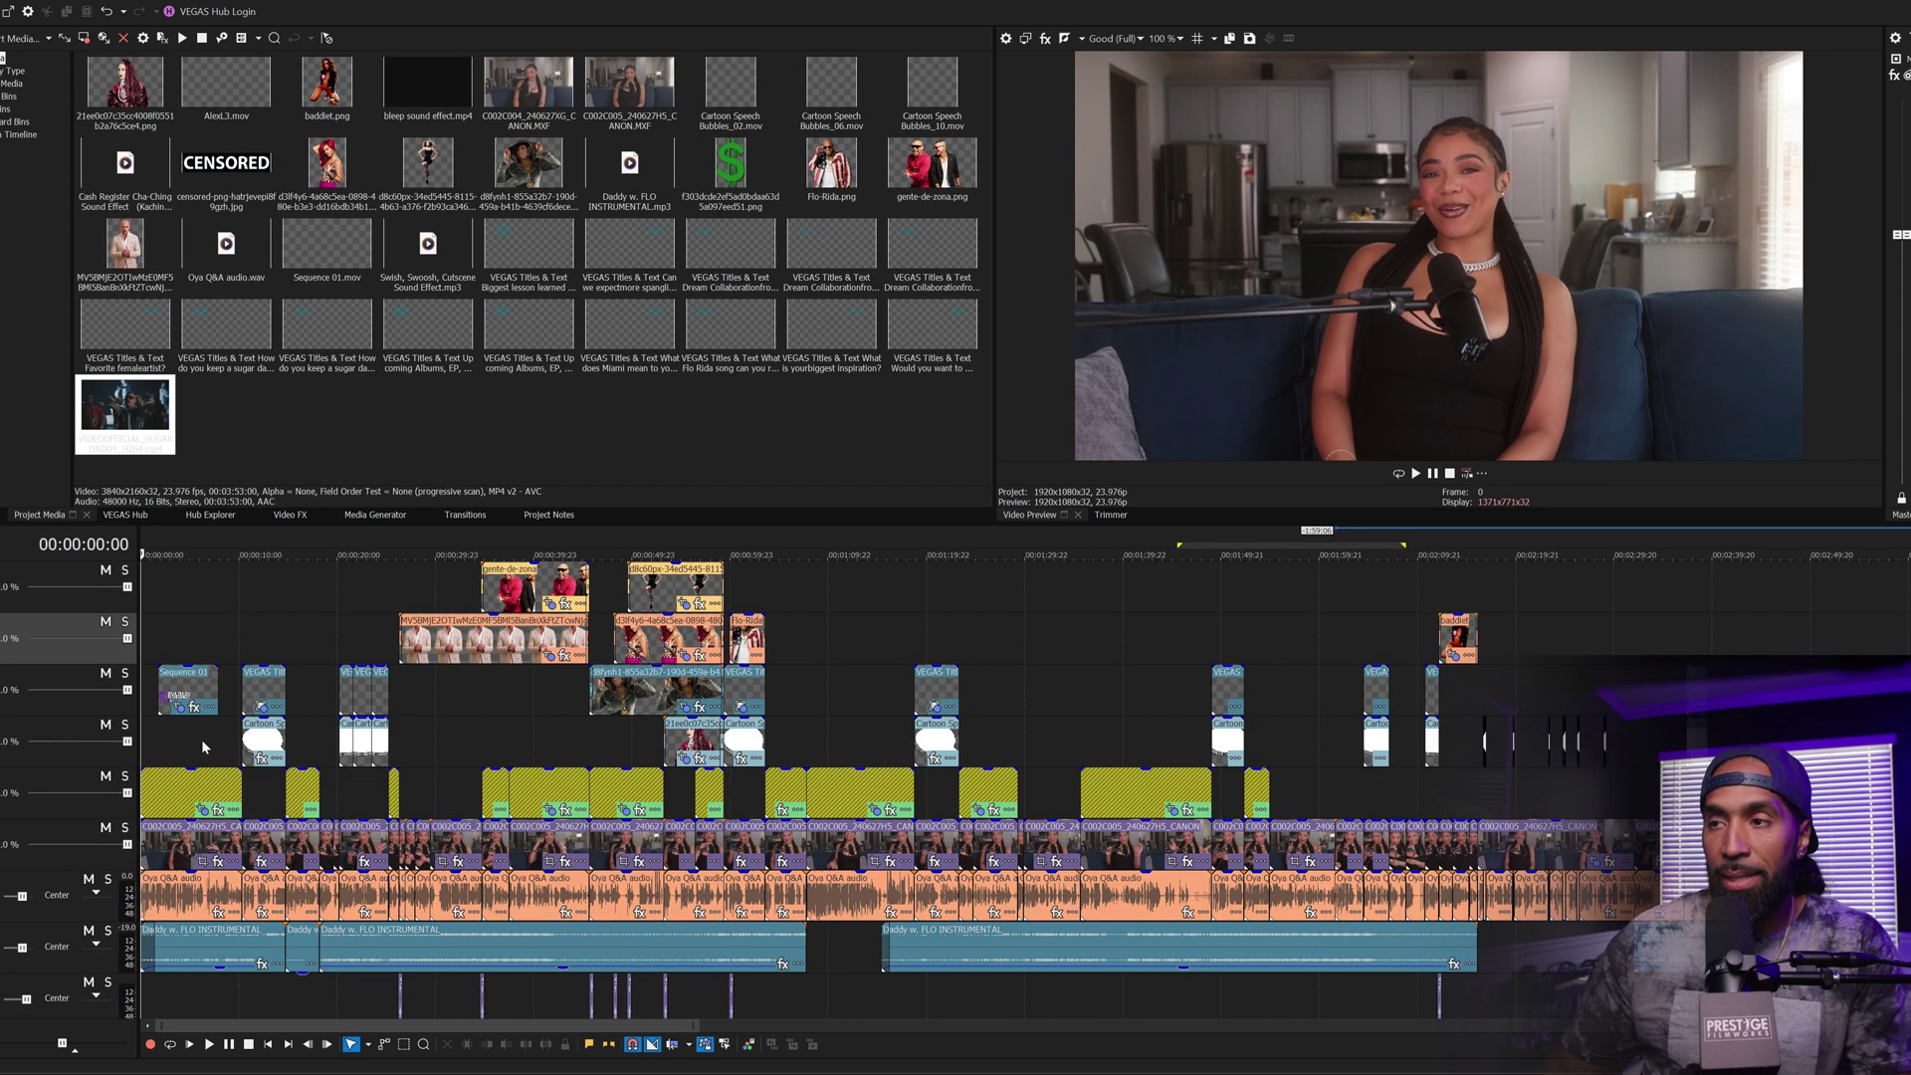
pyautogui.click(319, 629)
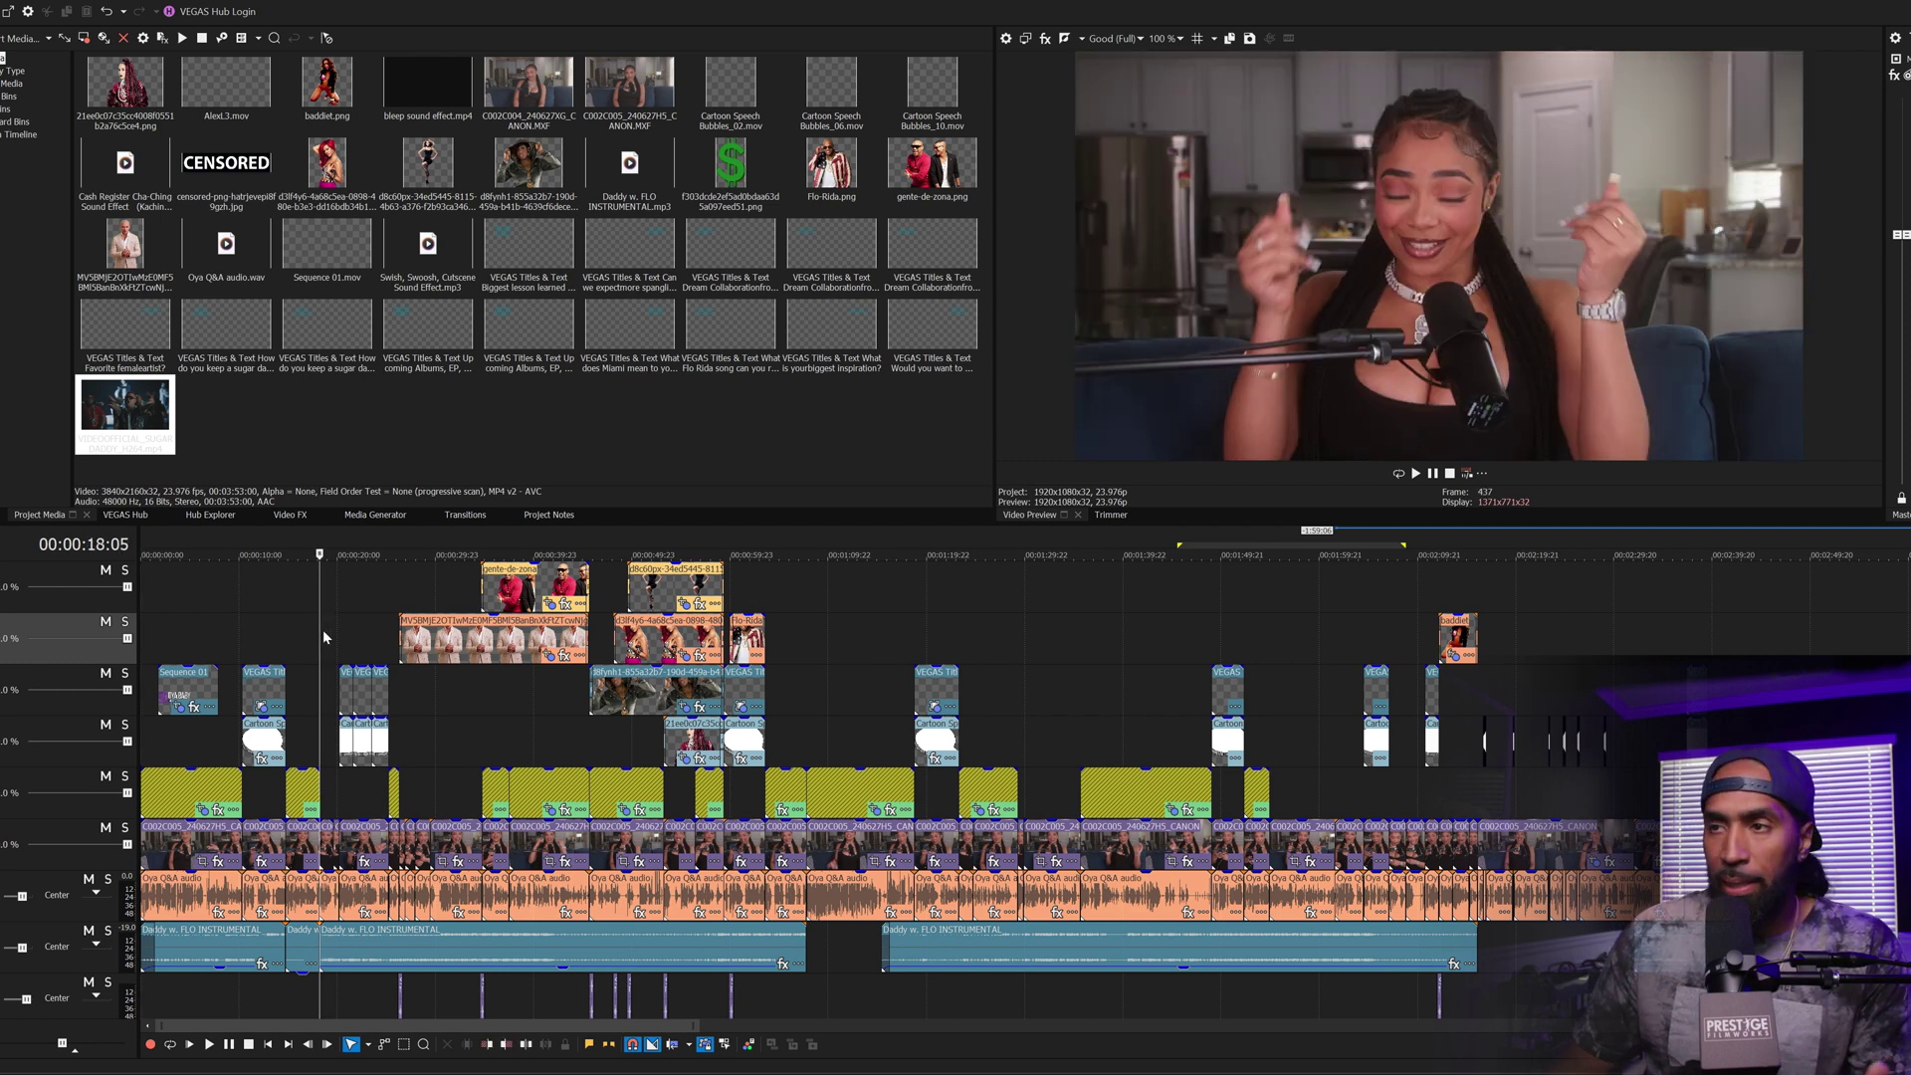
pyautogui.press('space')
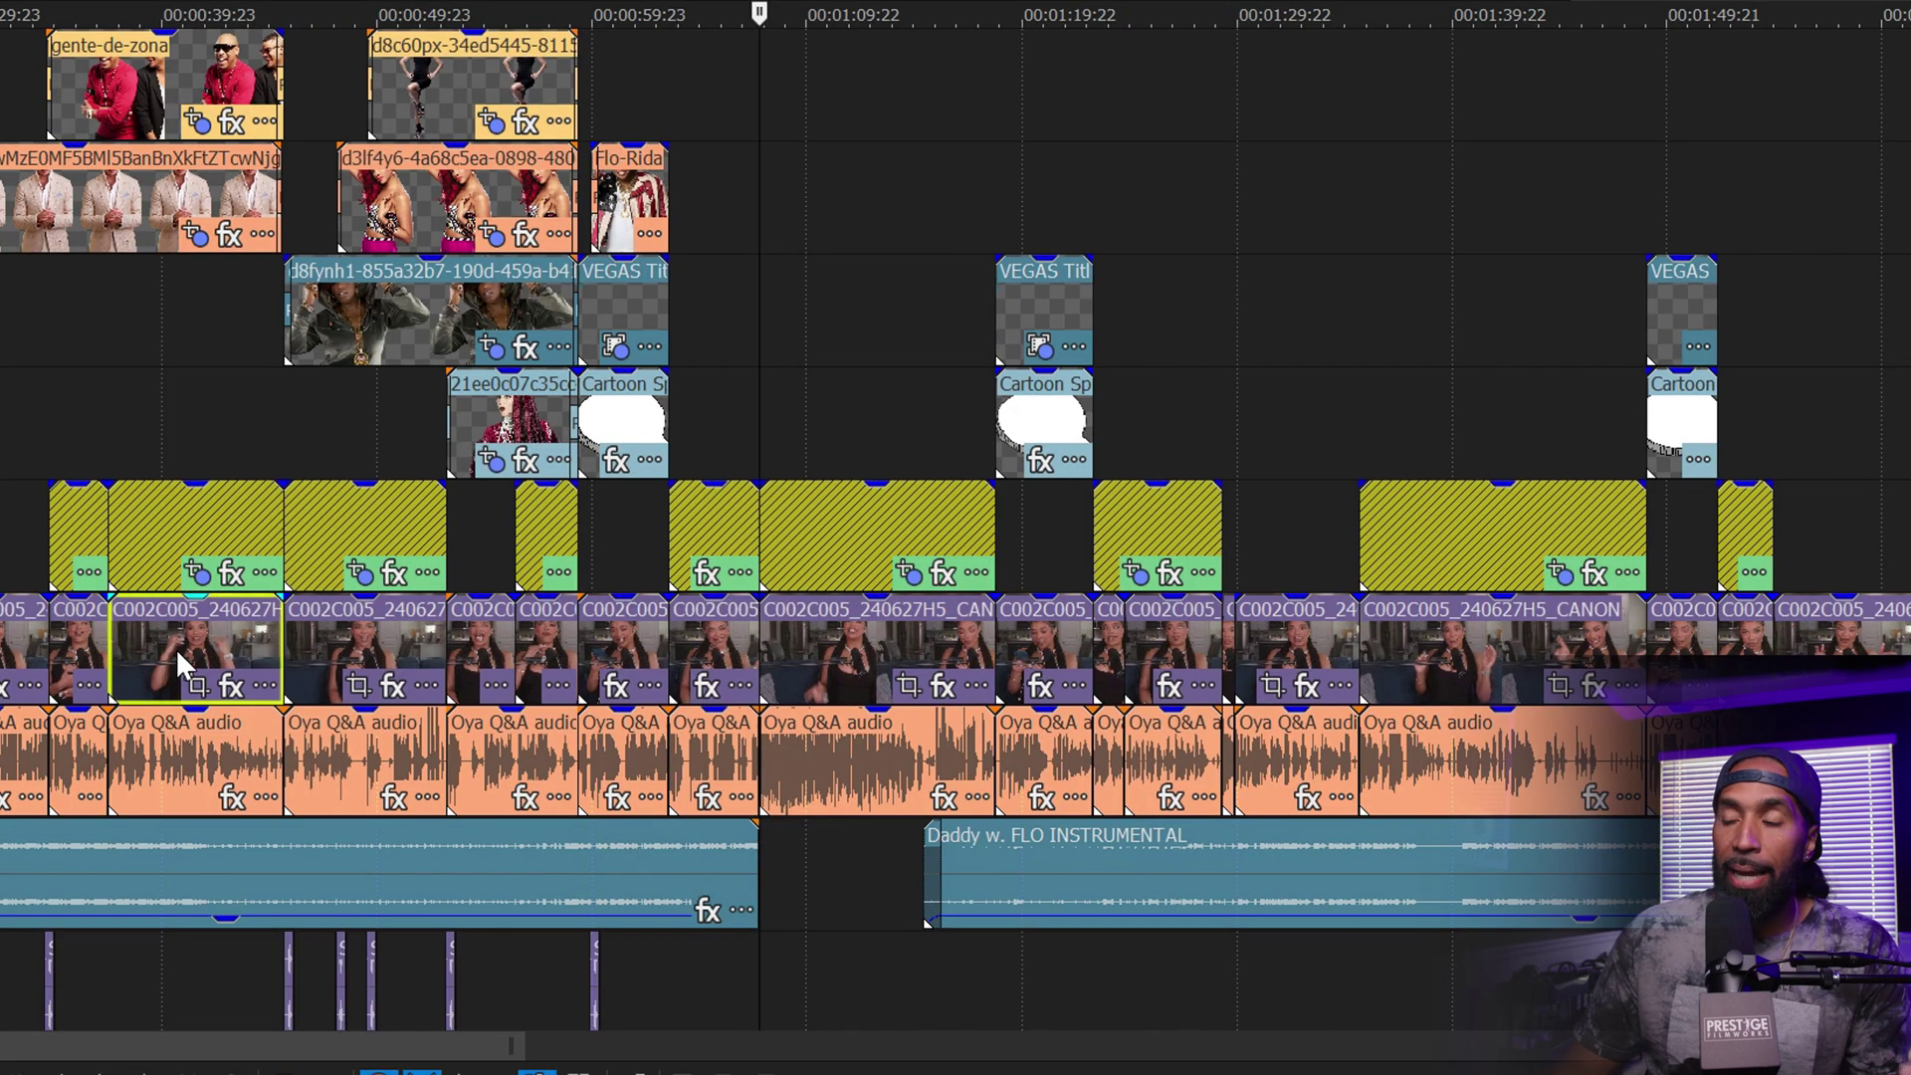
pyautogui.click(539, 843)
pyautogui.click(167, 761)
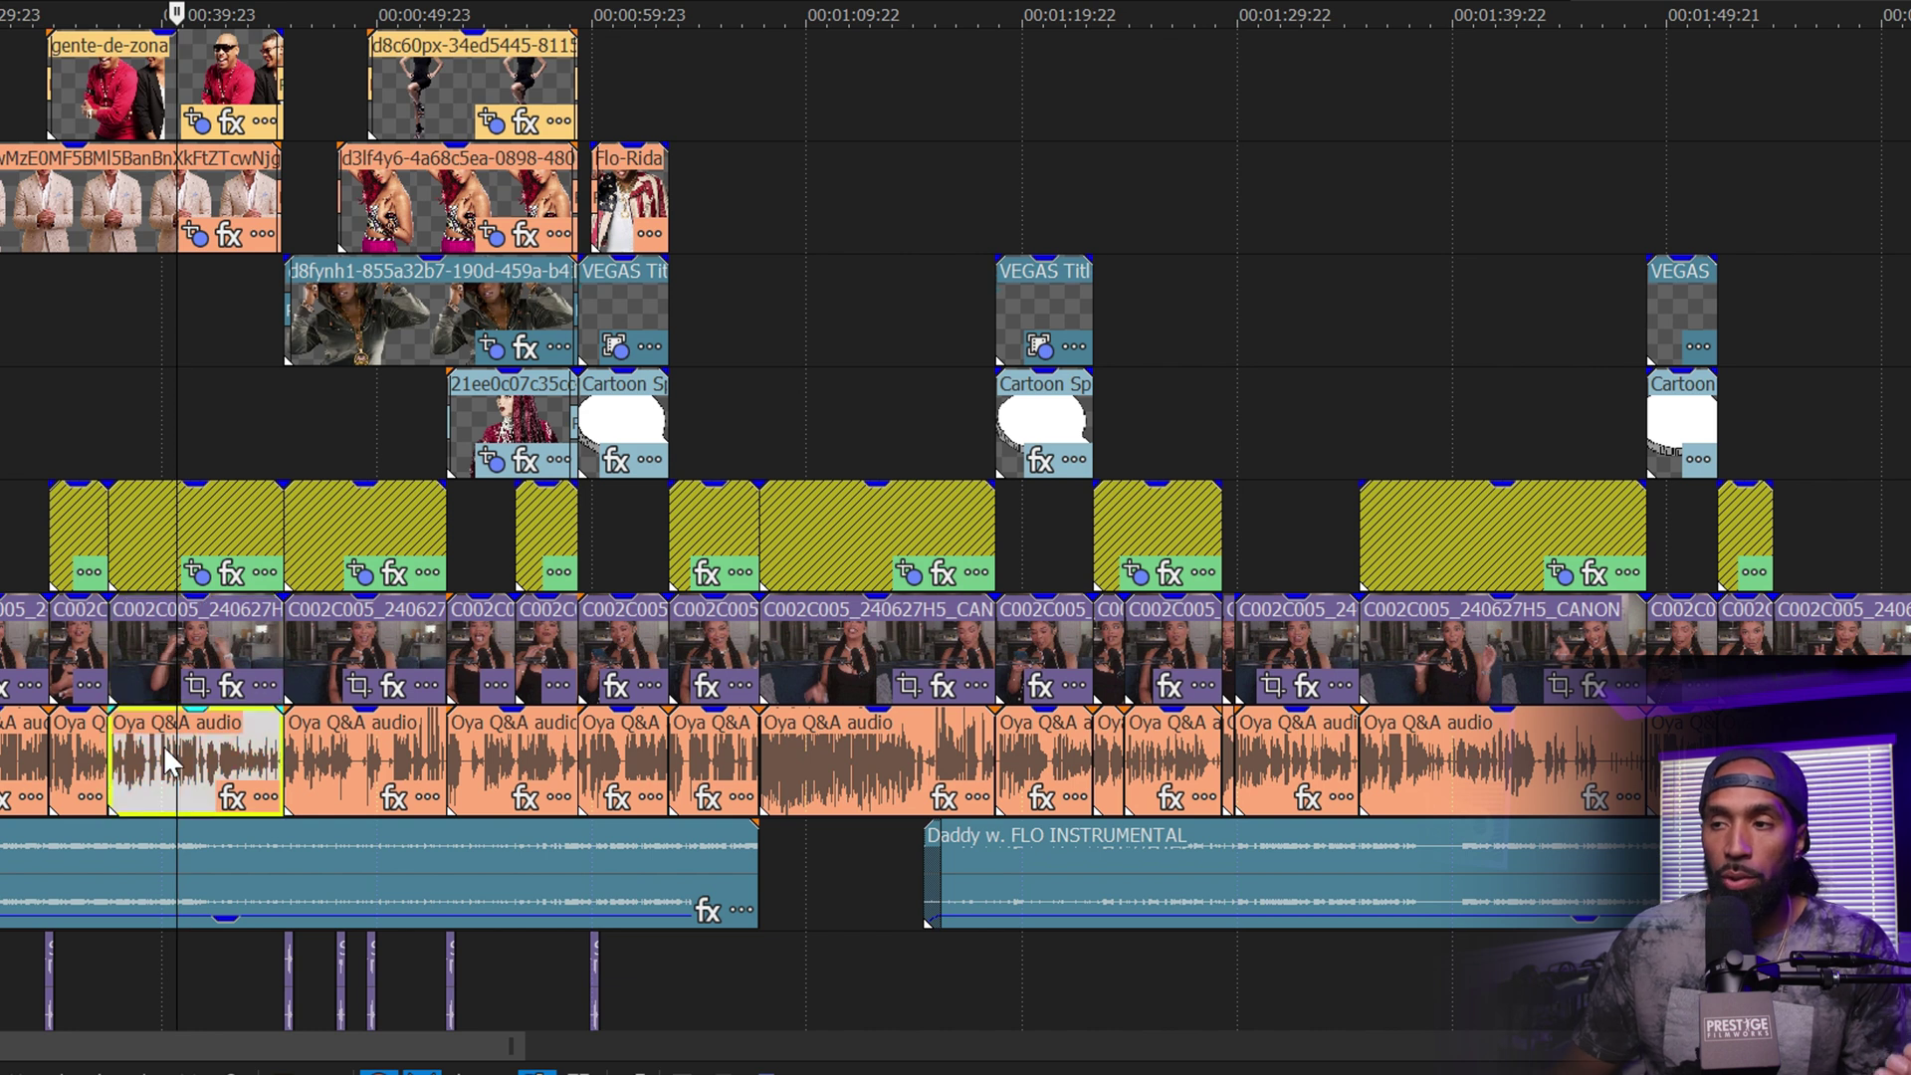
pyautogui.click(144, 878)
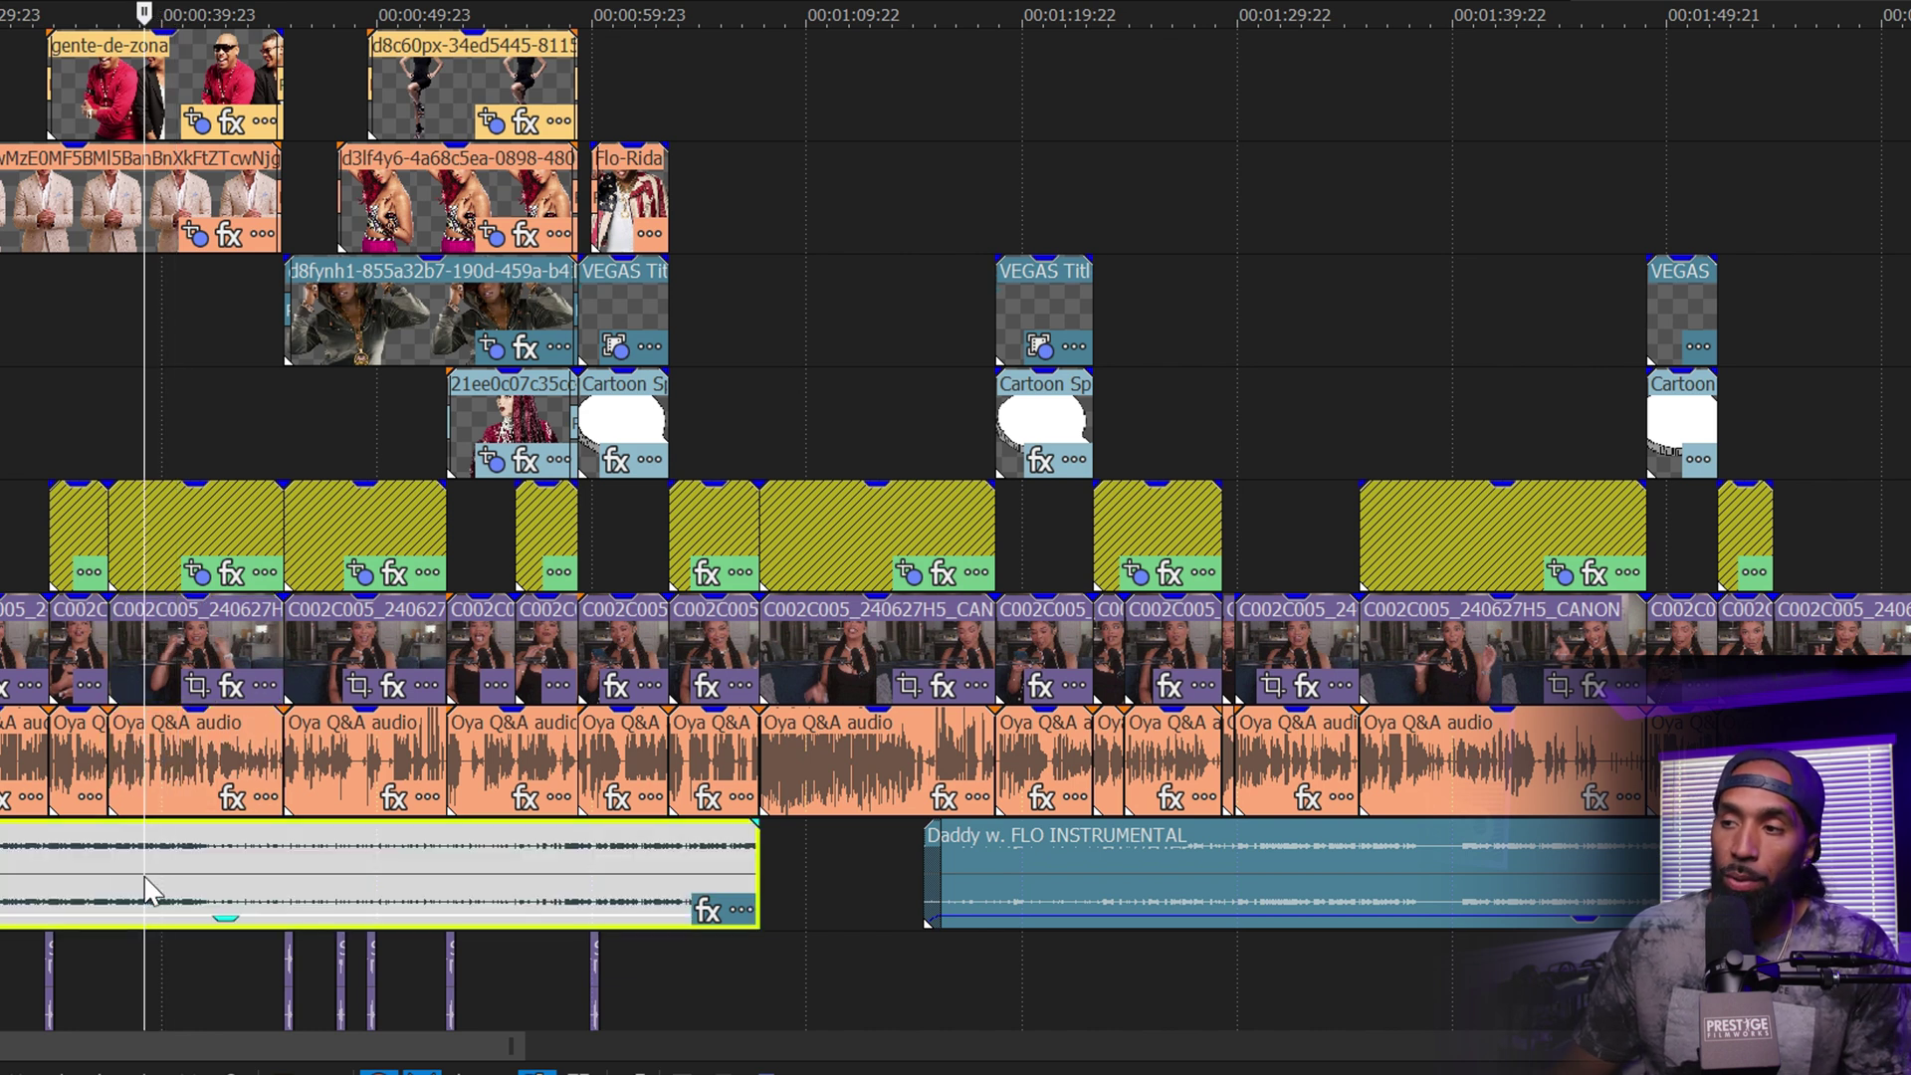
pyautogui.click(591, 997)
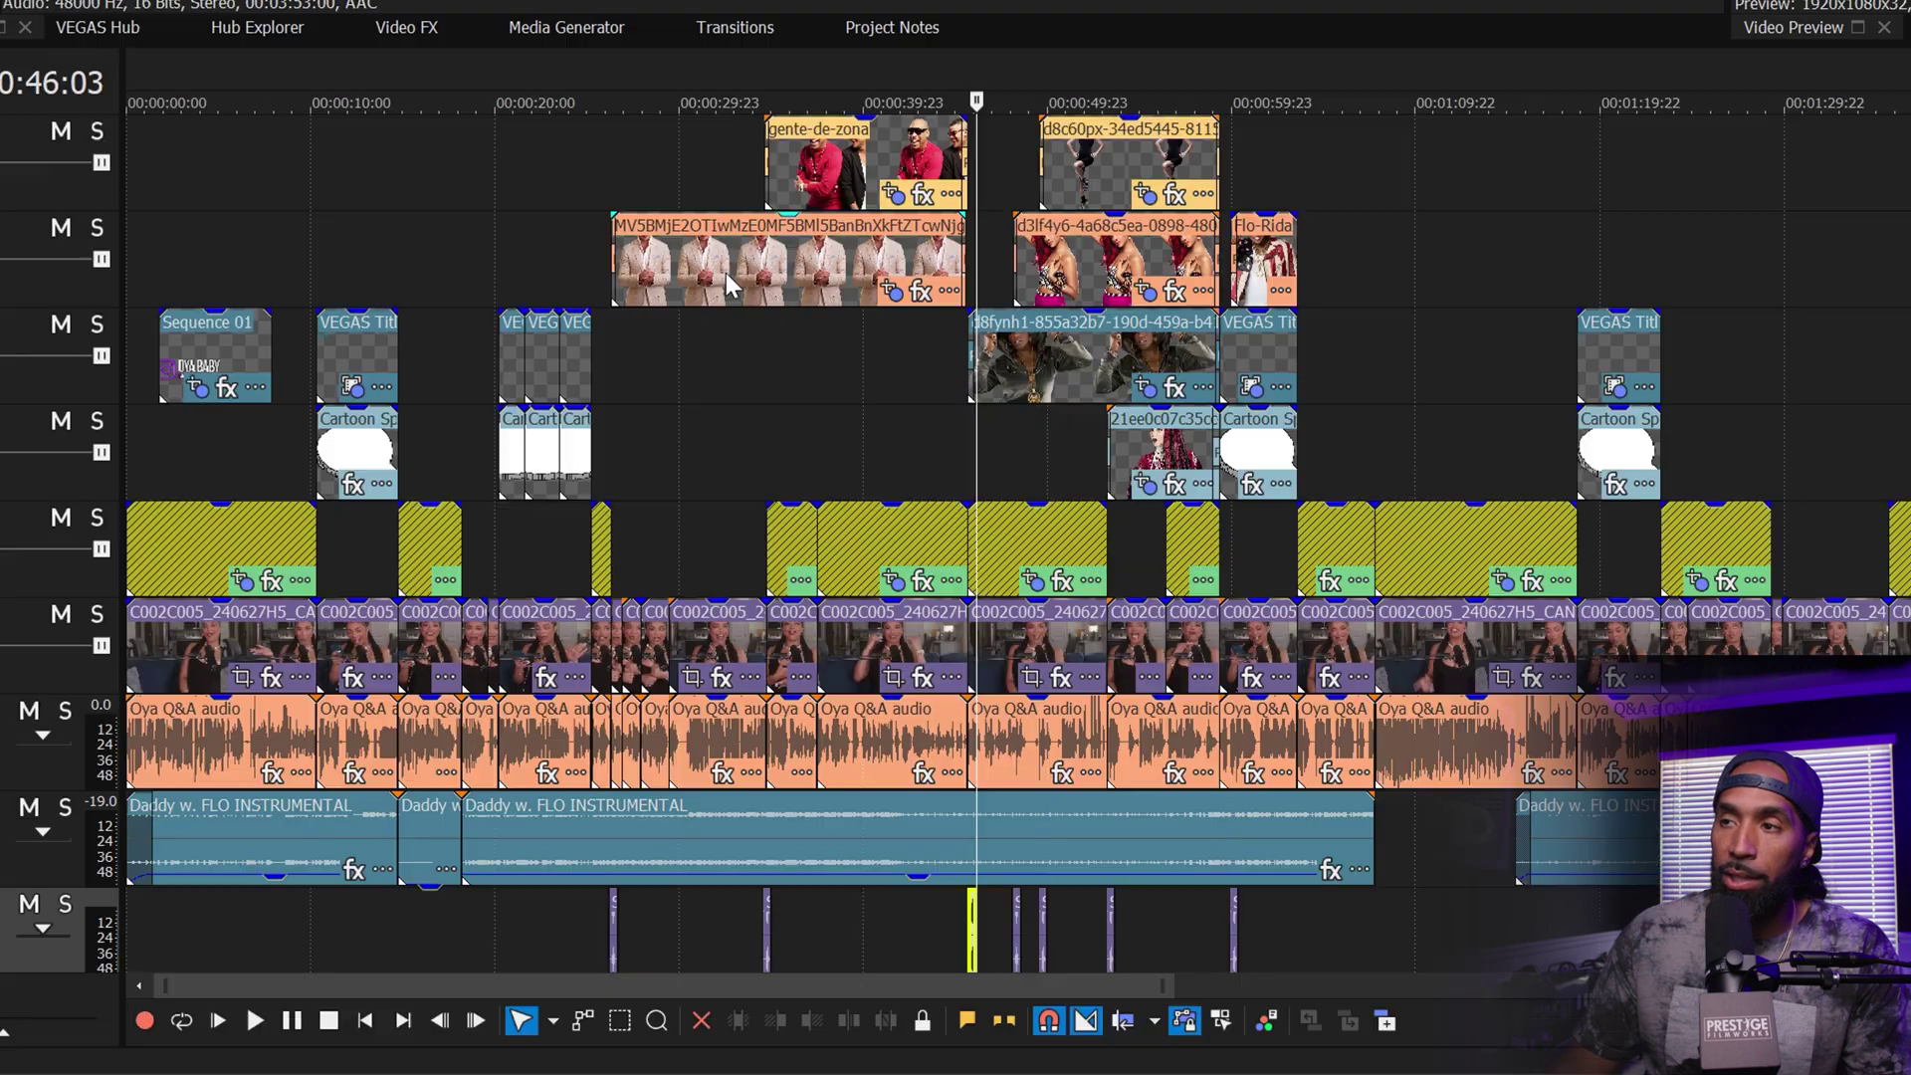
pyautogui.click(459, 646)
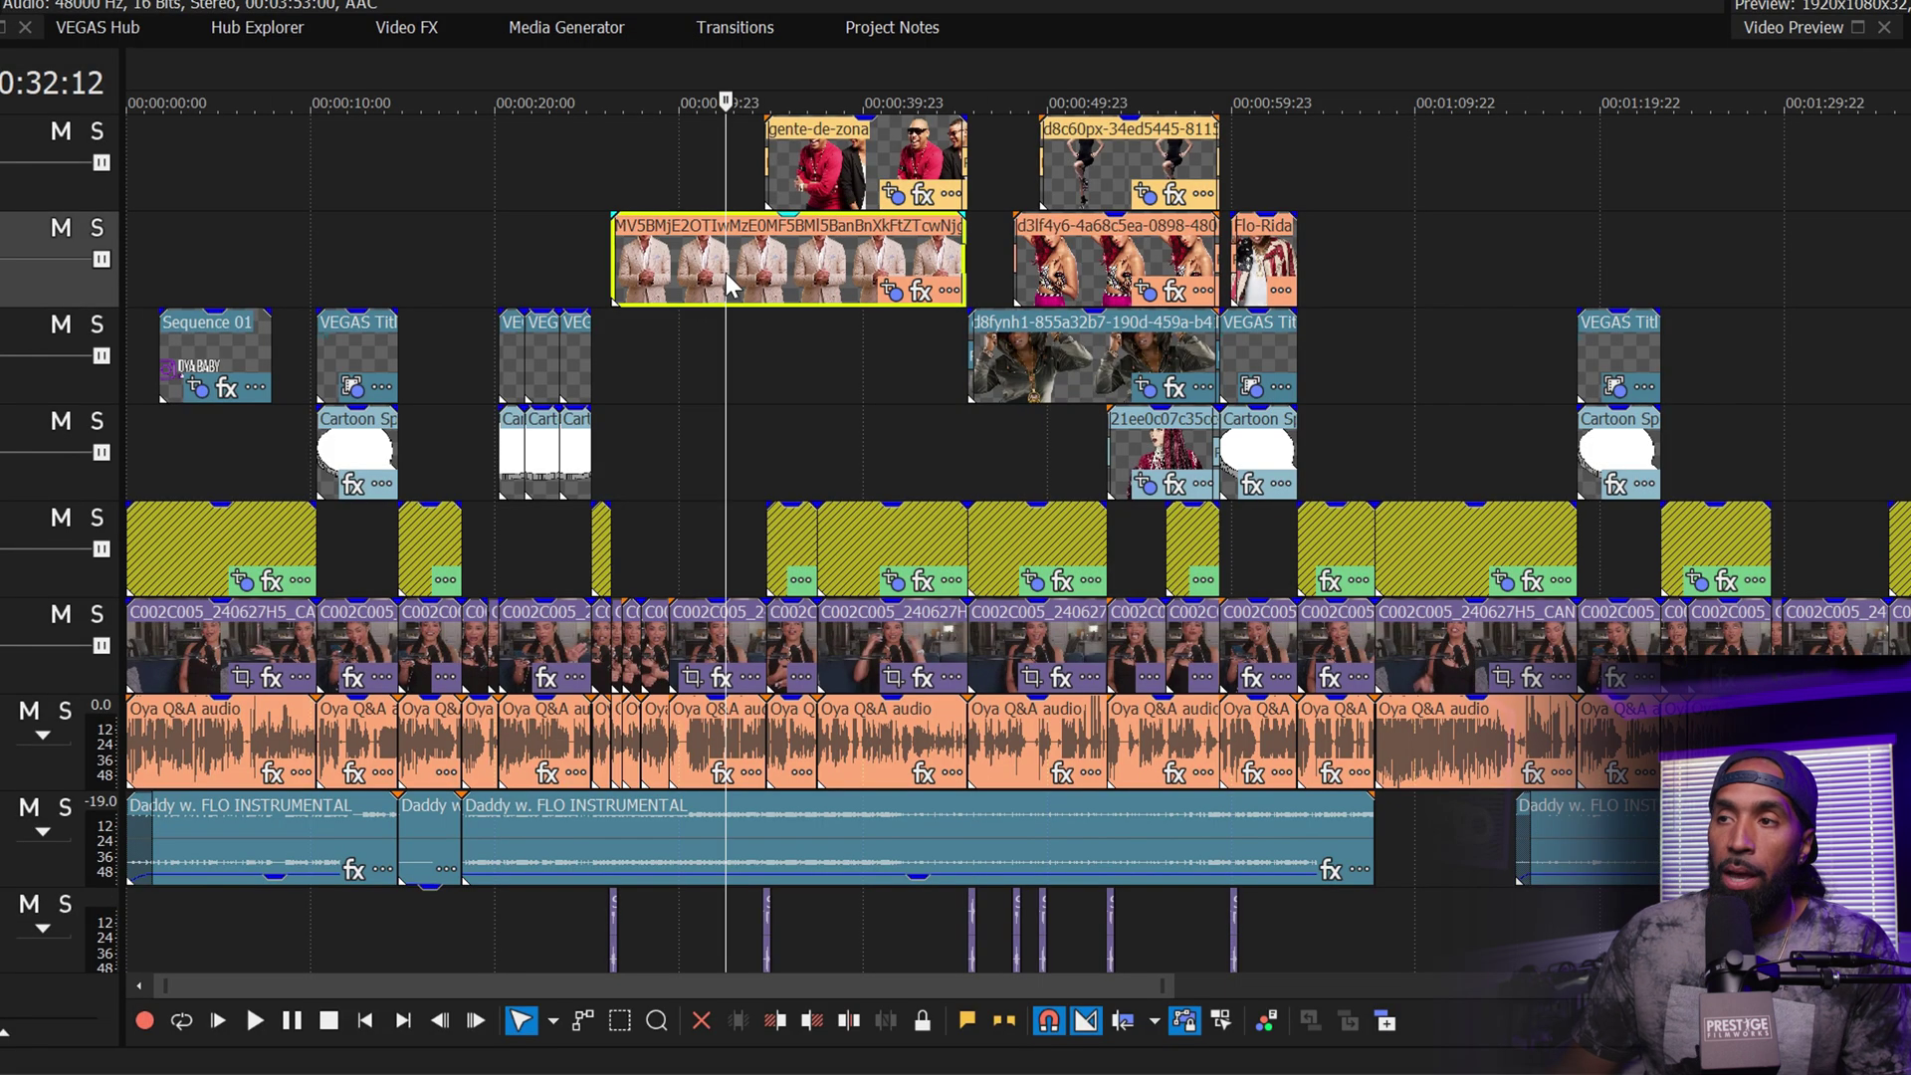
pyautogui.click(528, 257)
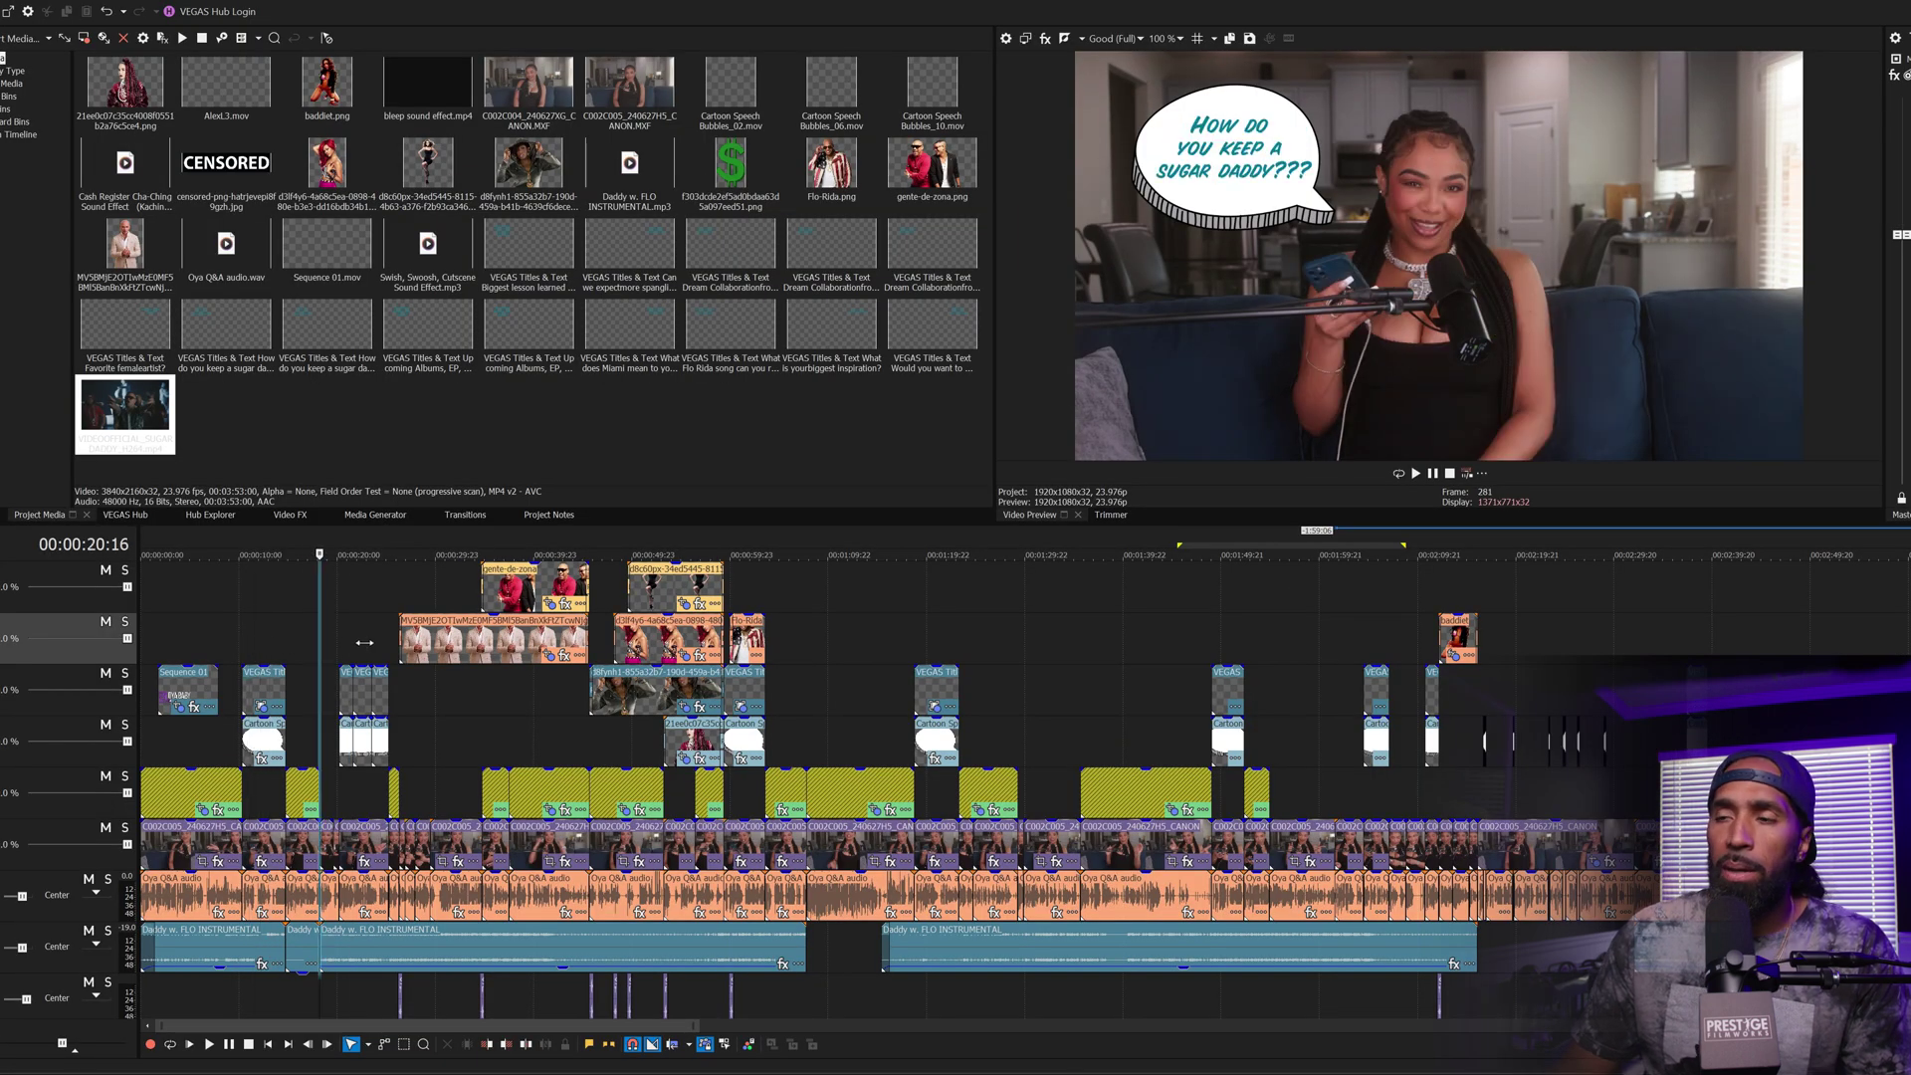
pyautogui.click(153, 635)
pyautogui.click(141, 637)
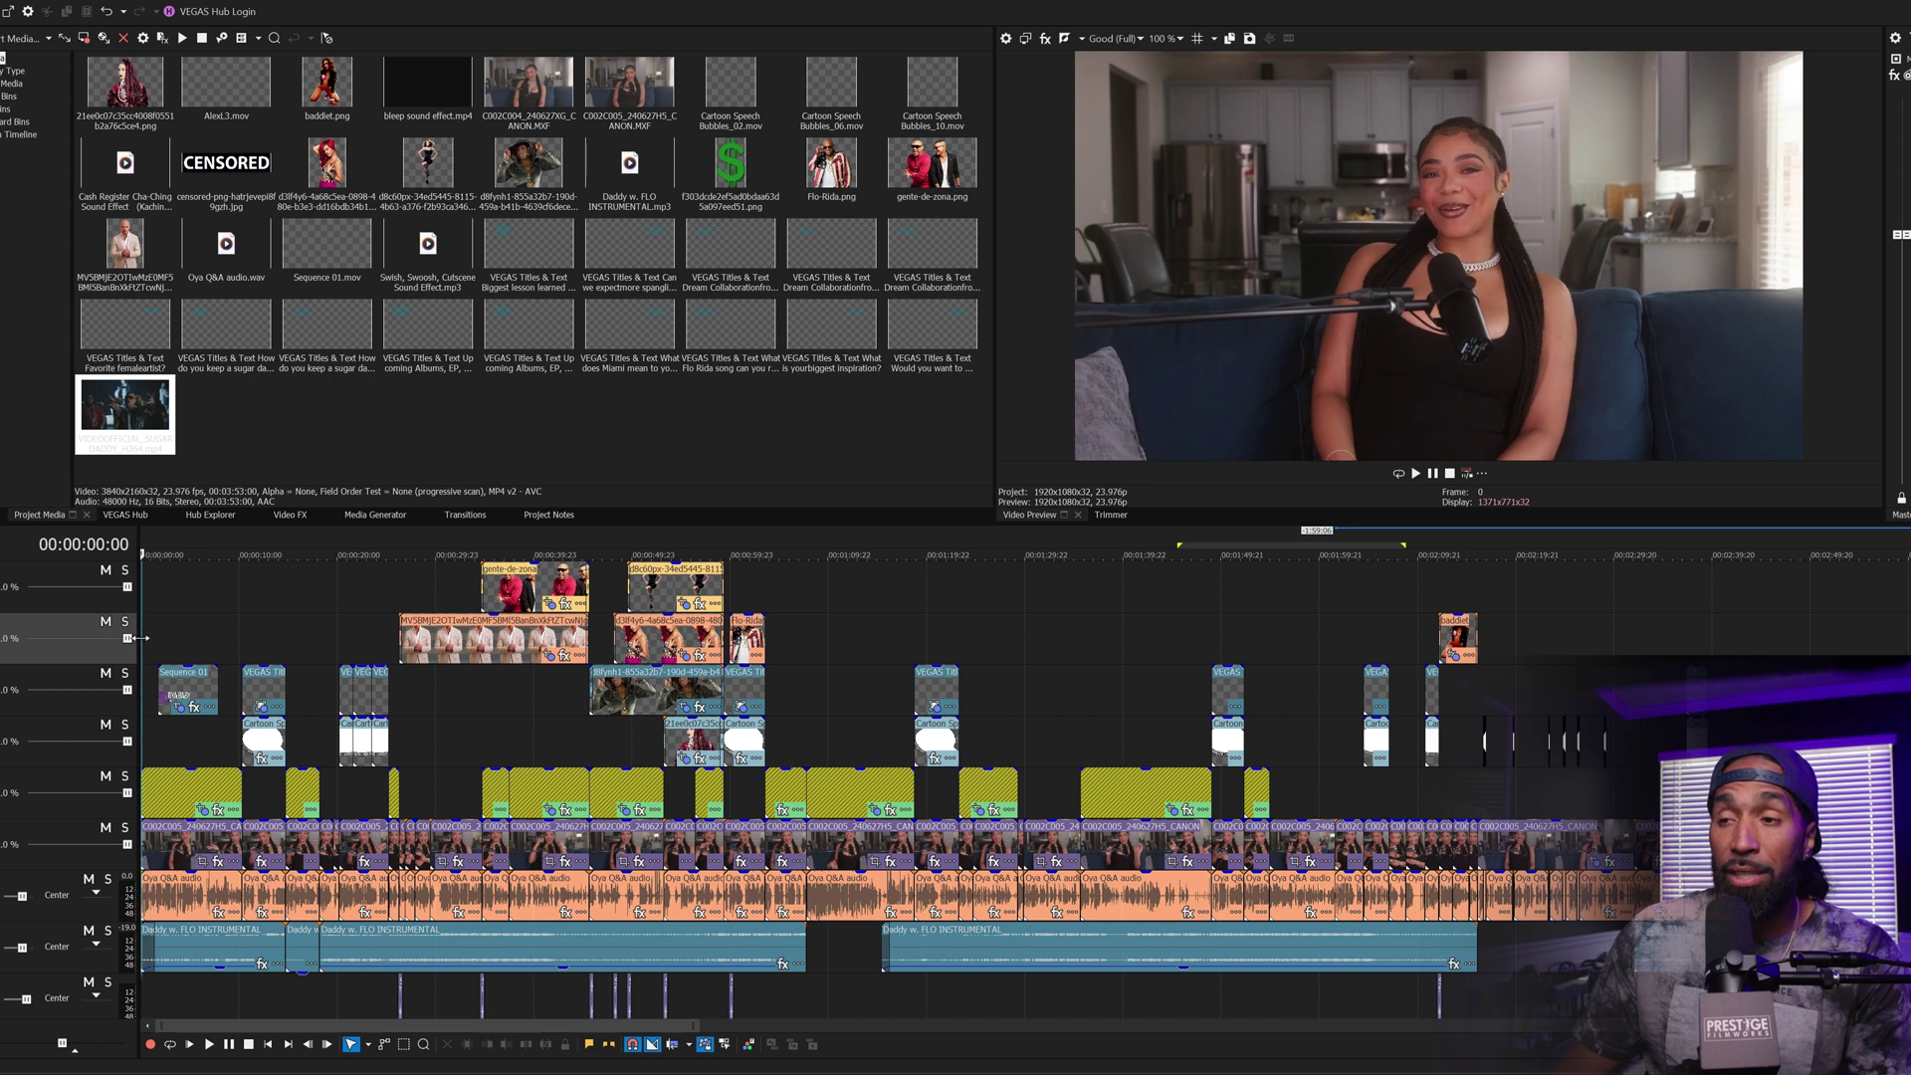
pyautogui.scroll(5, 213, 643)
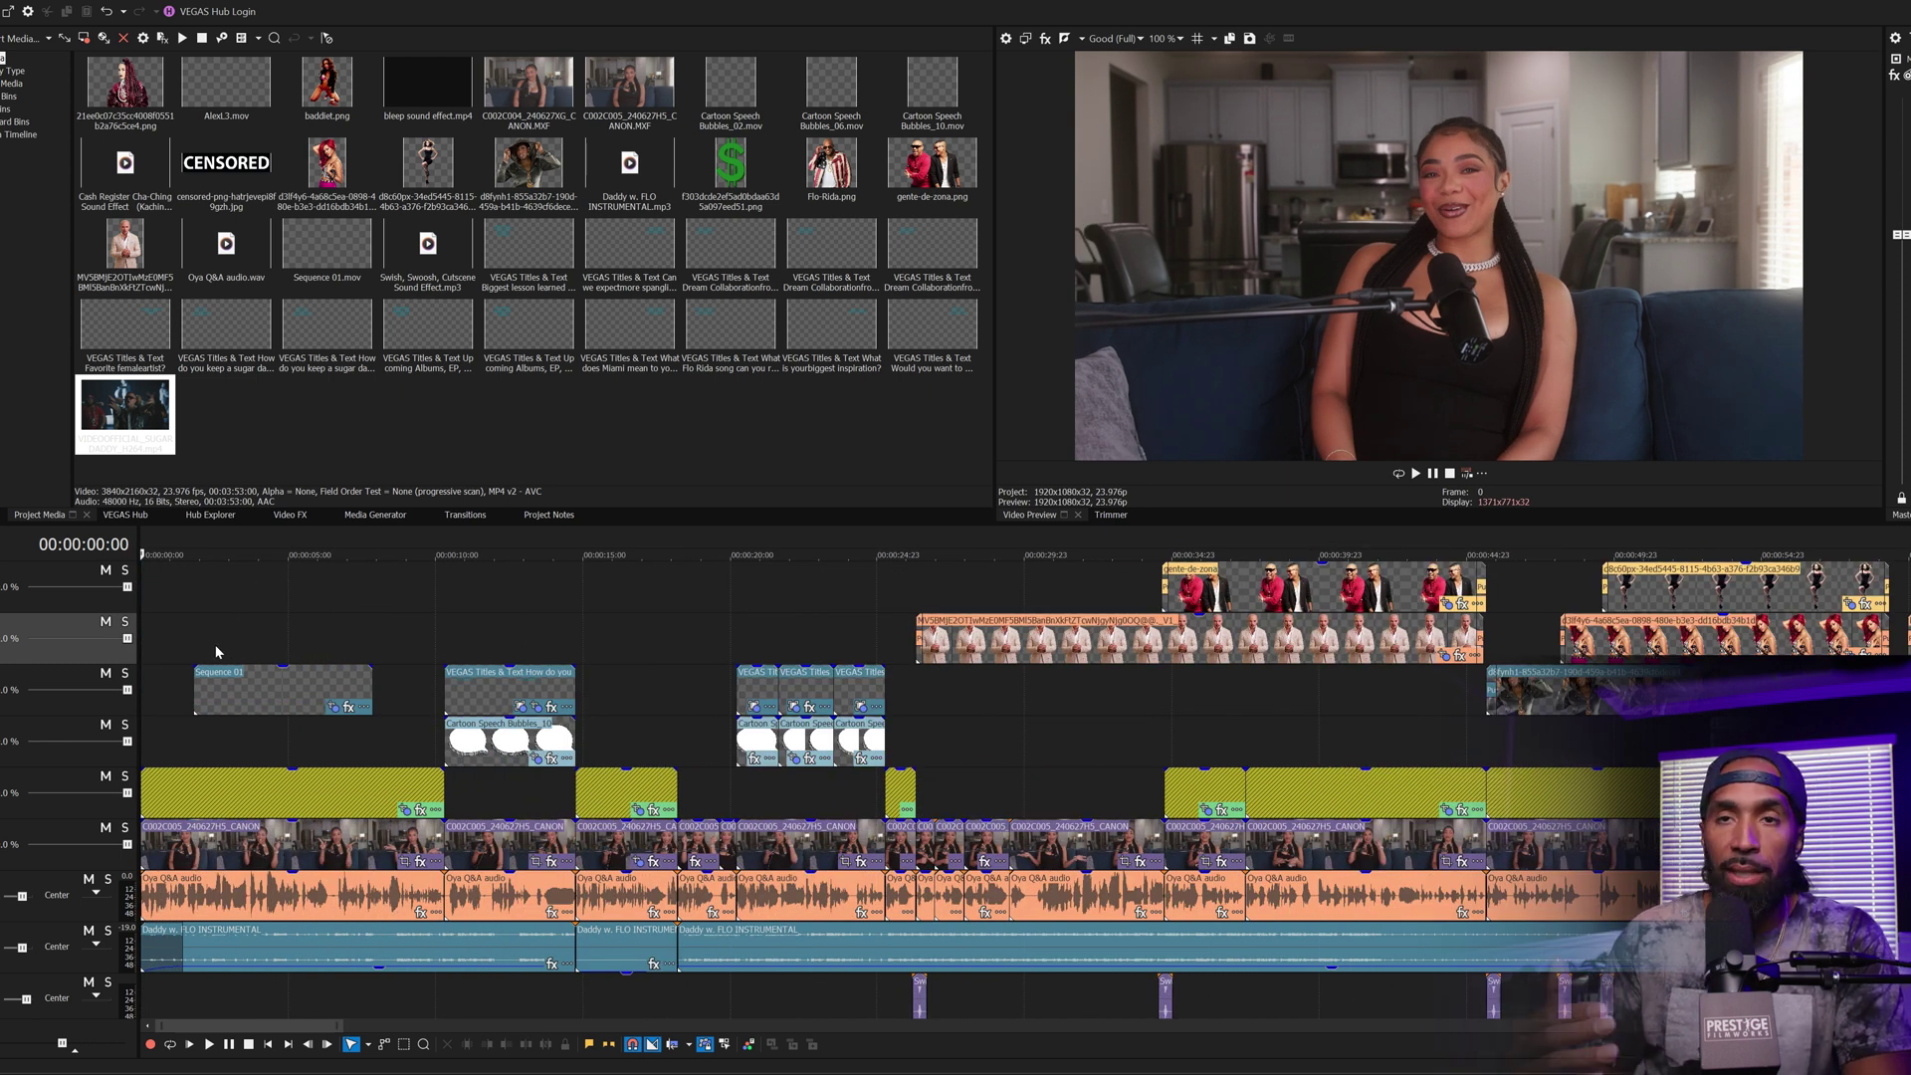
pyautogui.press('space')
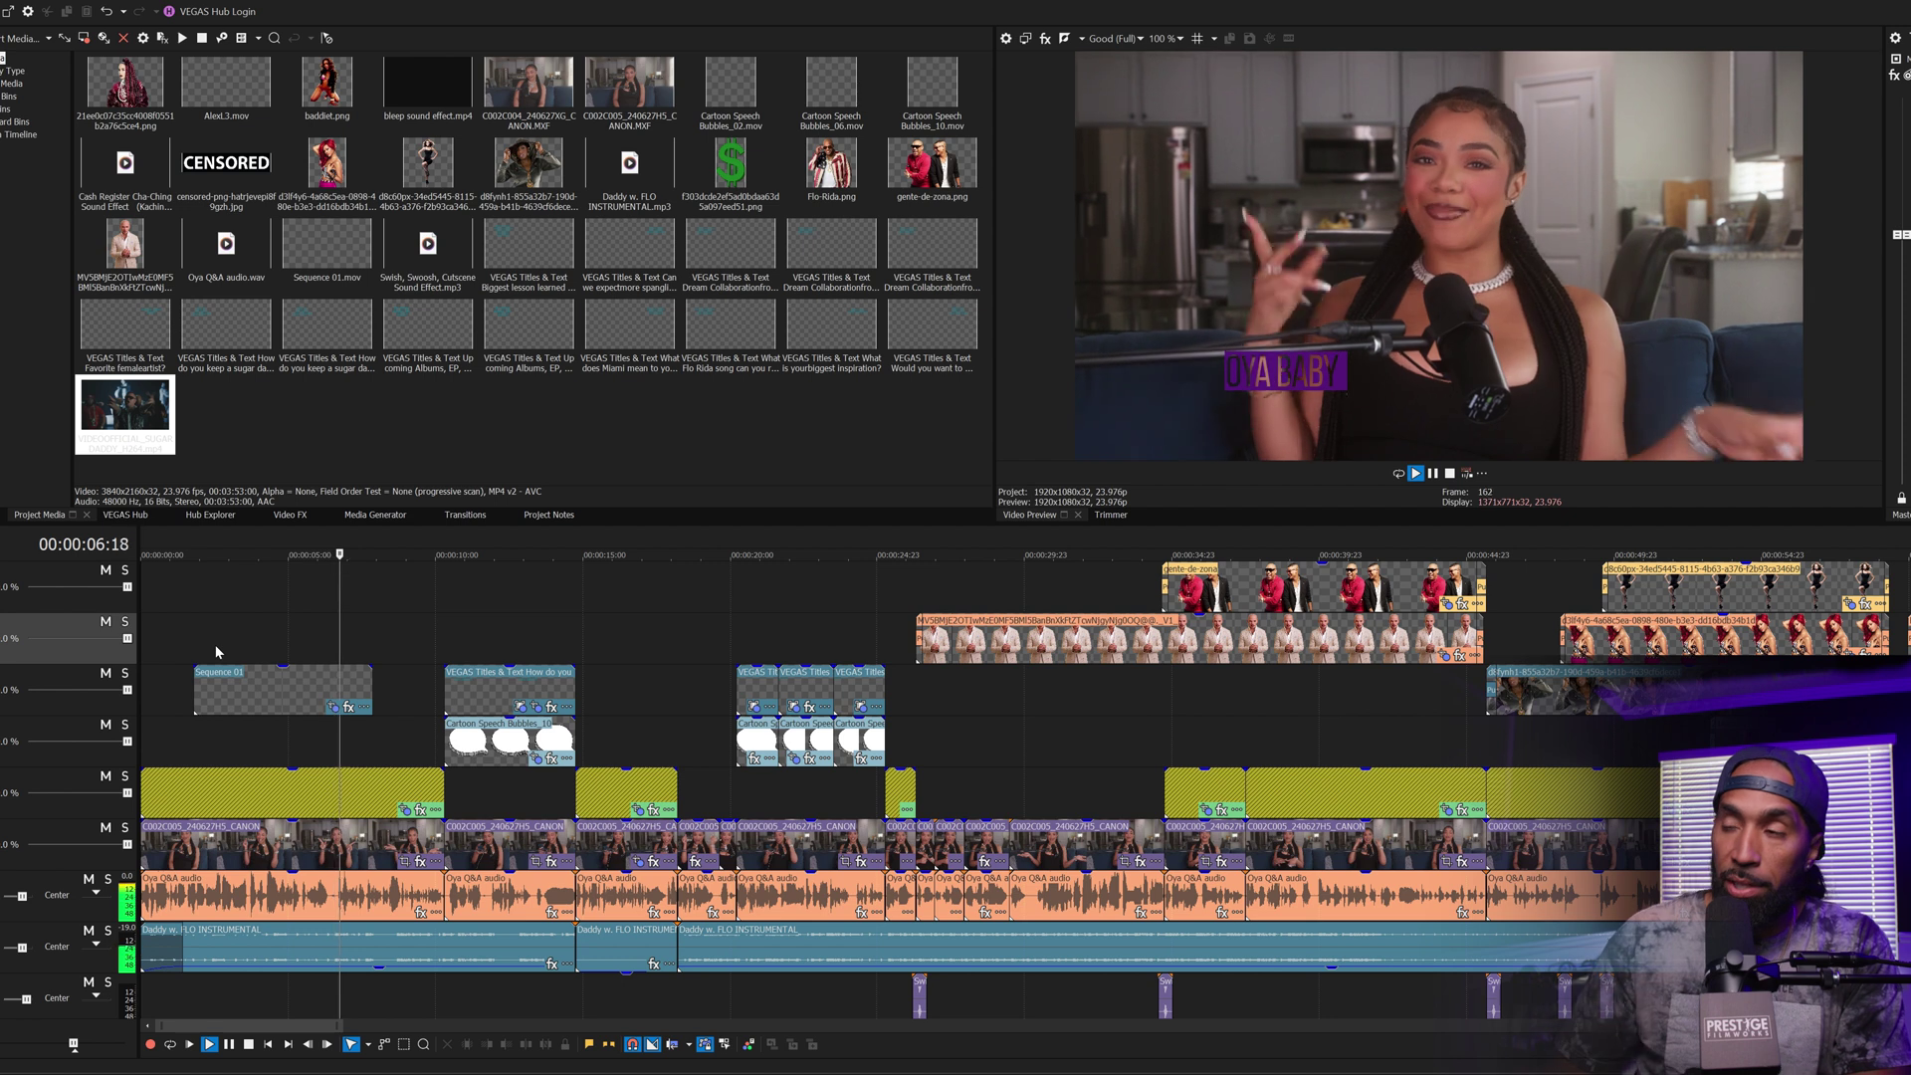
pyautogui.press('space')
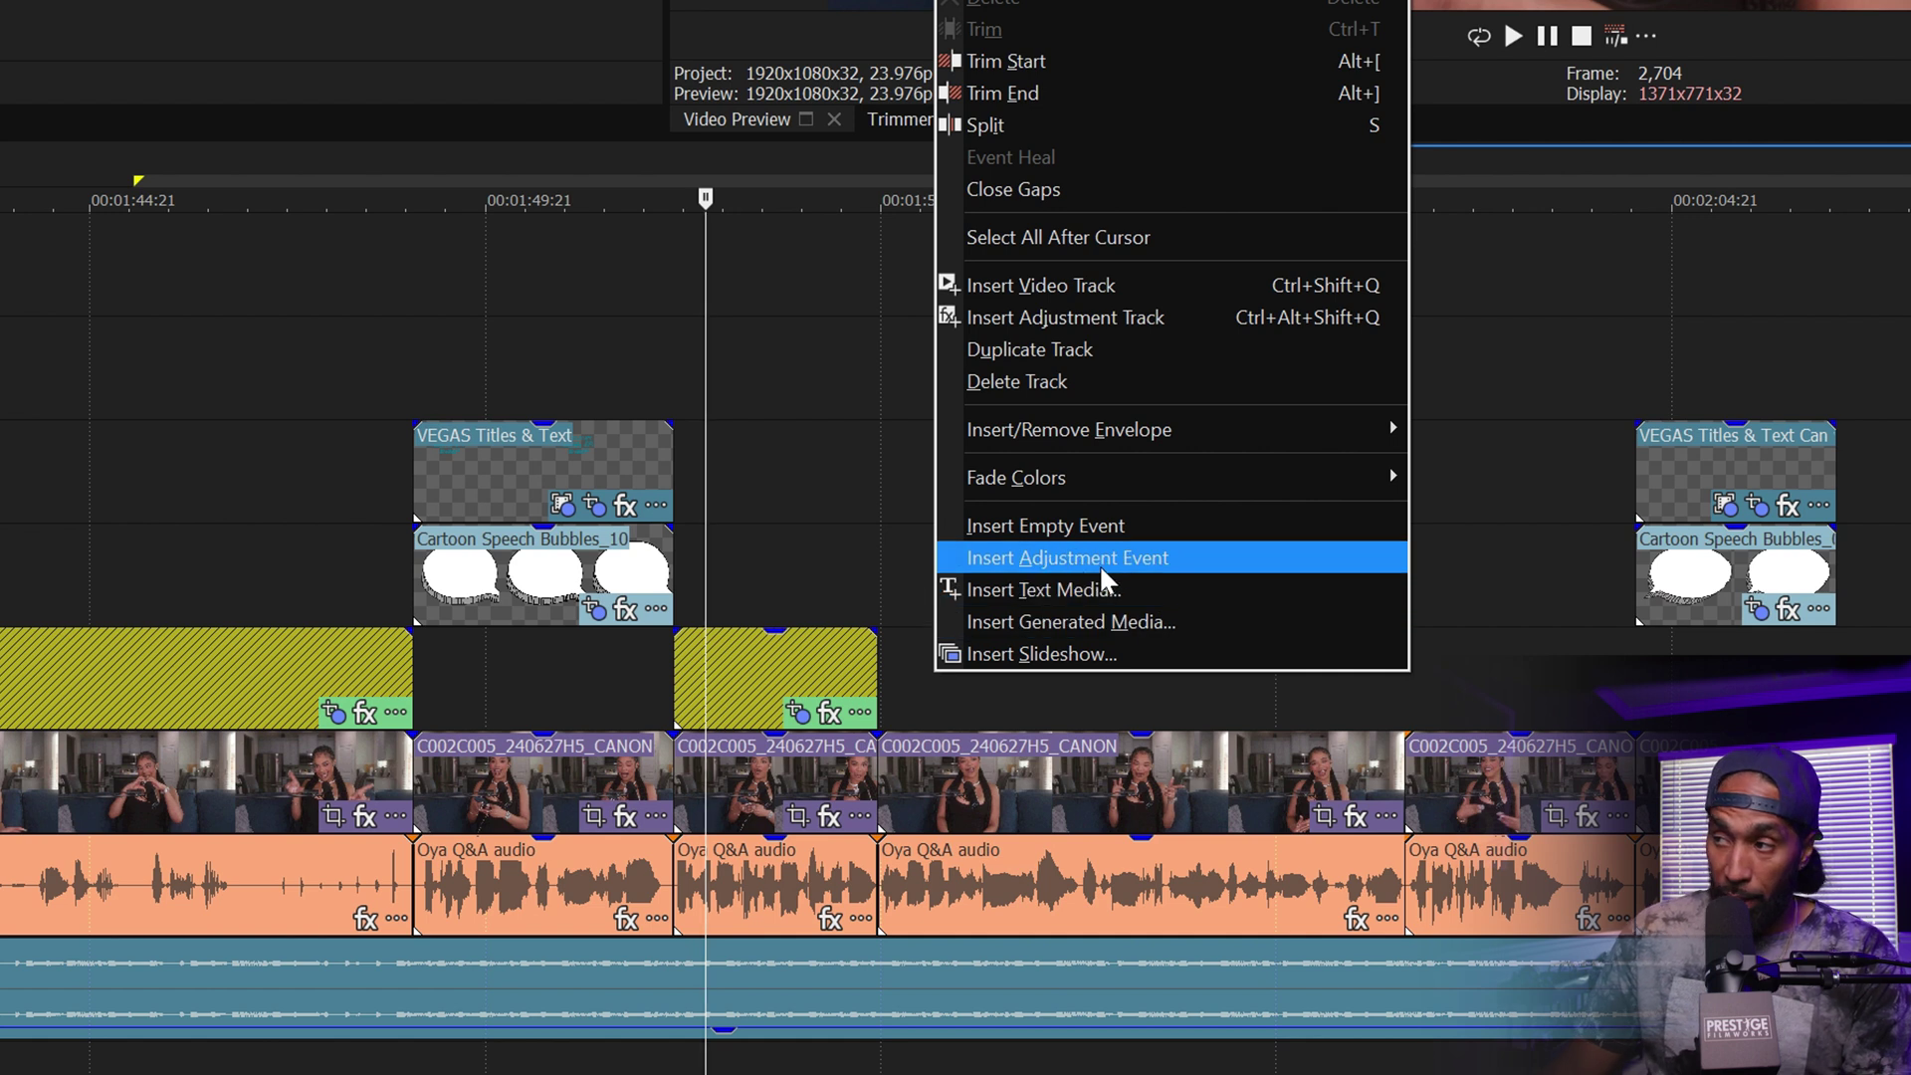
# Step: Insert a short adjustment event after the speech bubbles around 1:51 and preview the punch-in
pyautogui.click(1101, 561)
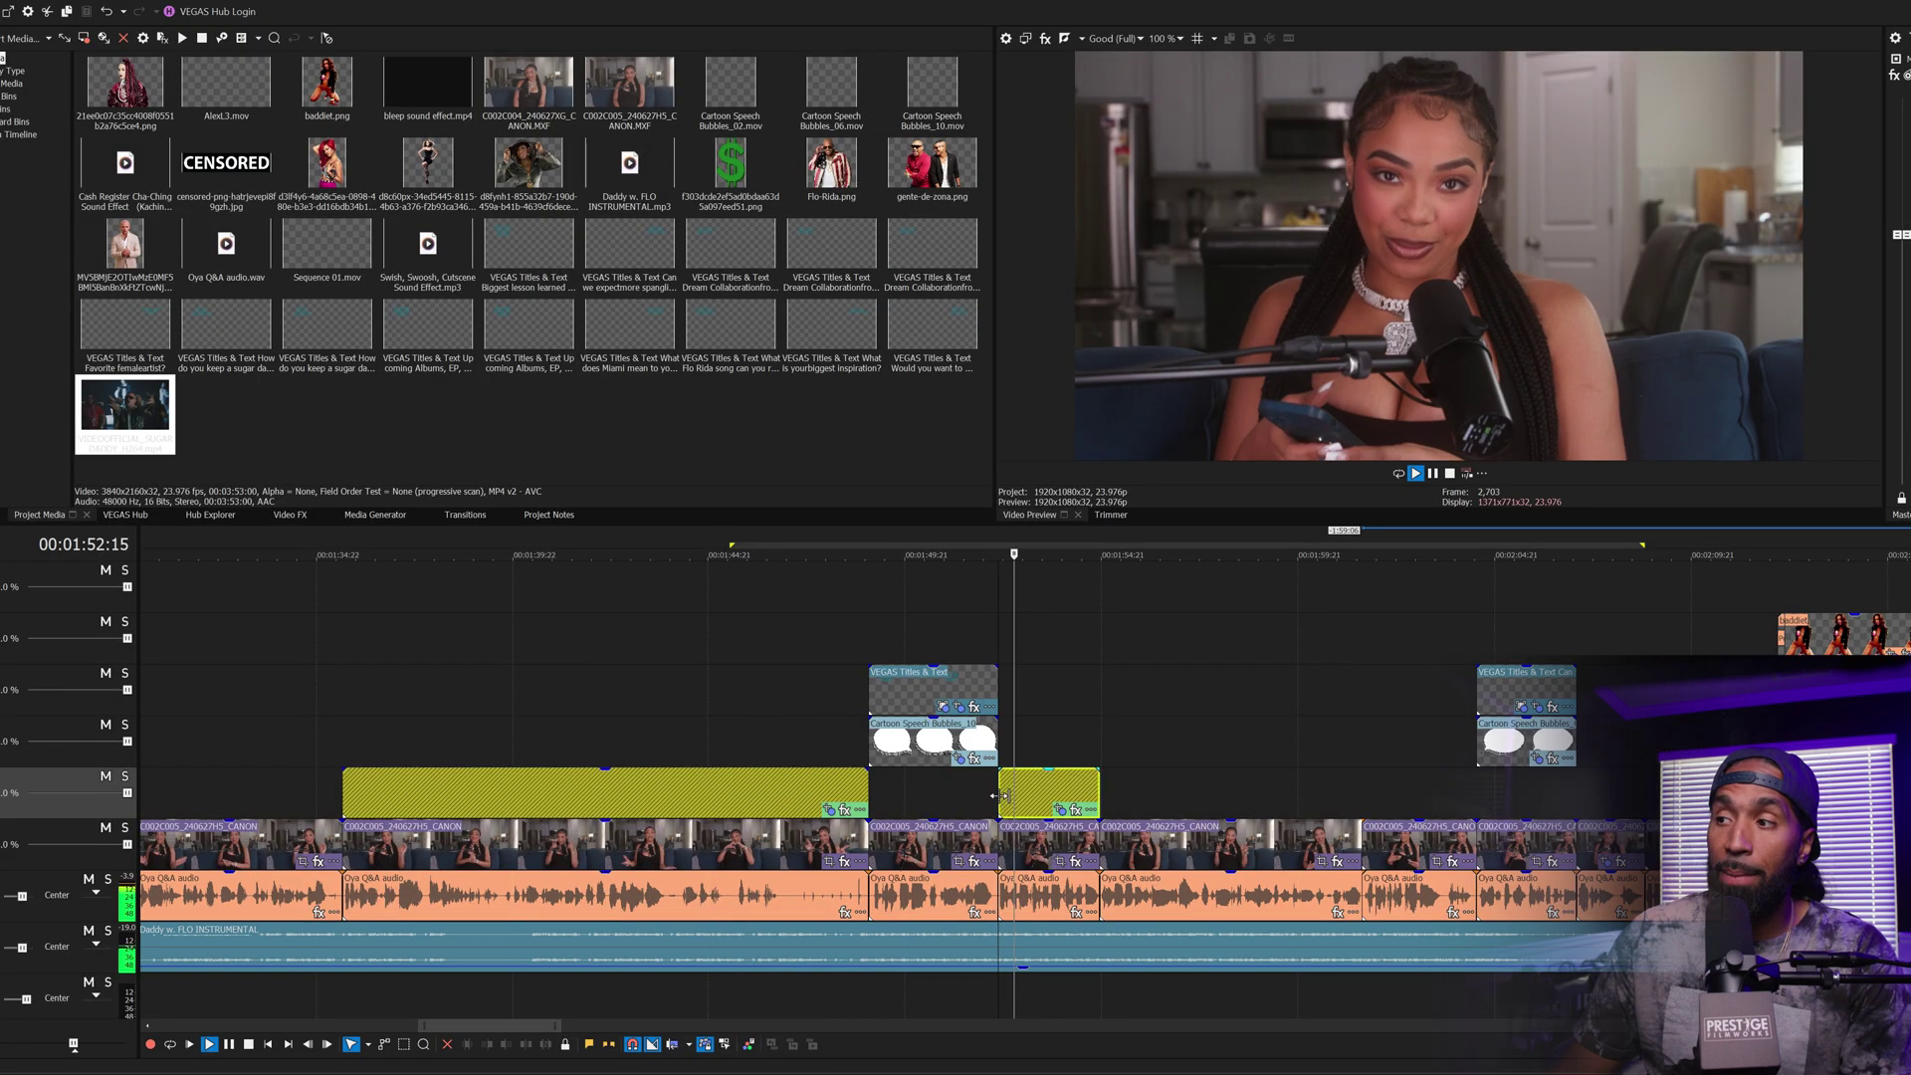
pyautogui.click(579, 679)
pyautogui.press('space')
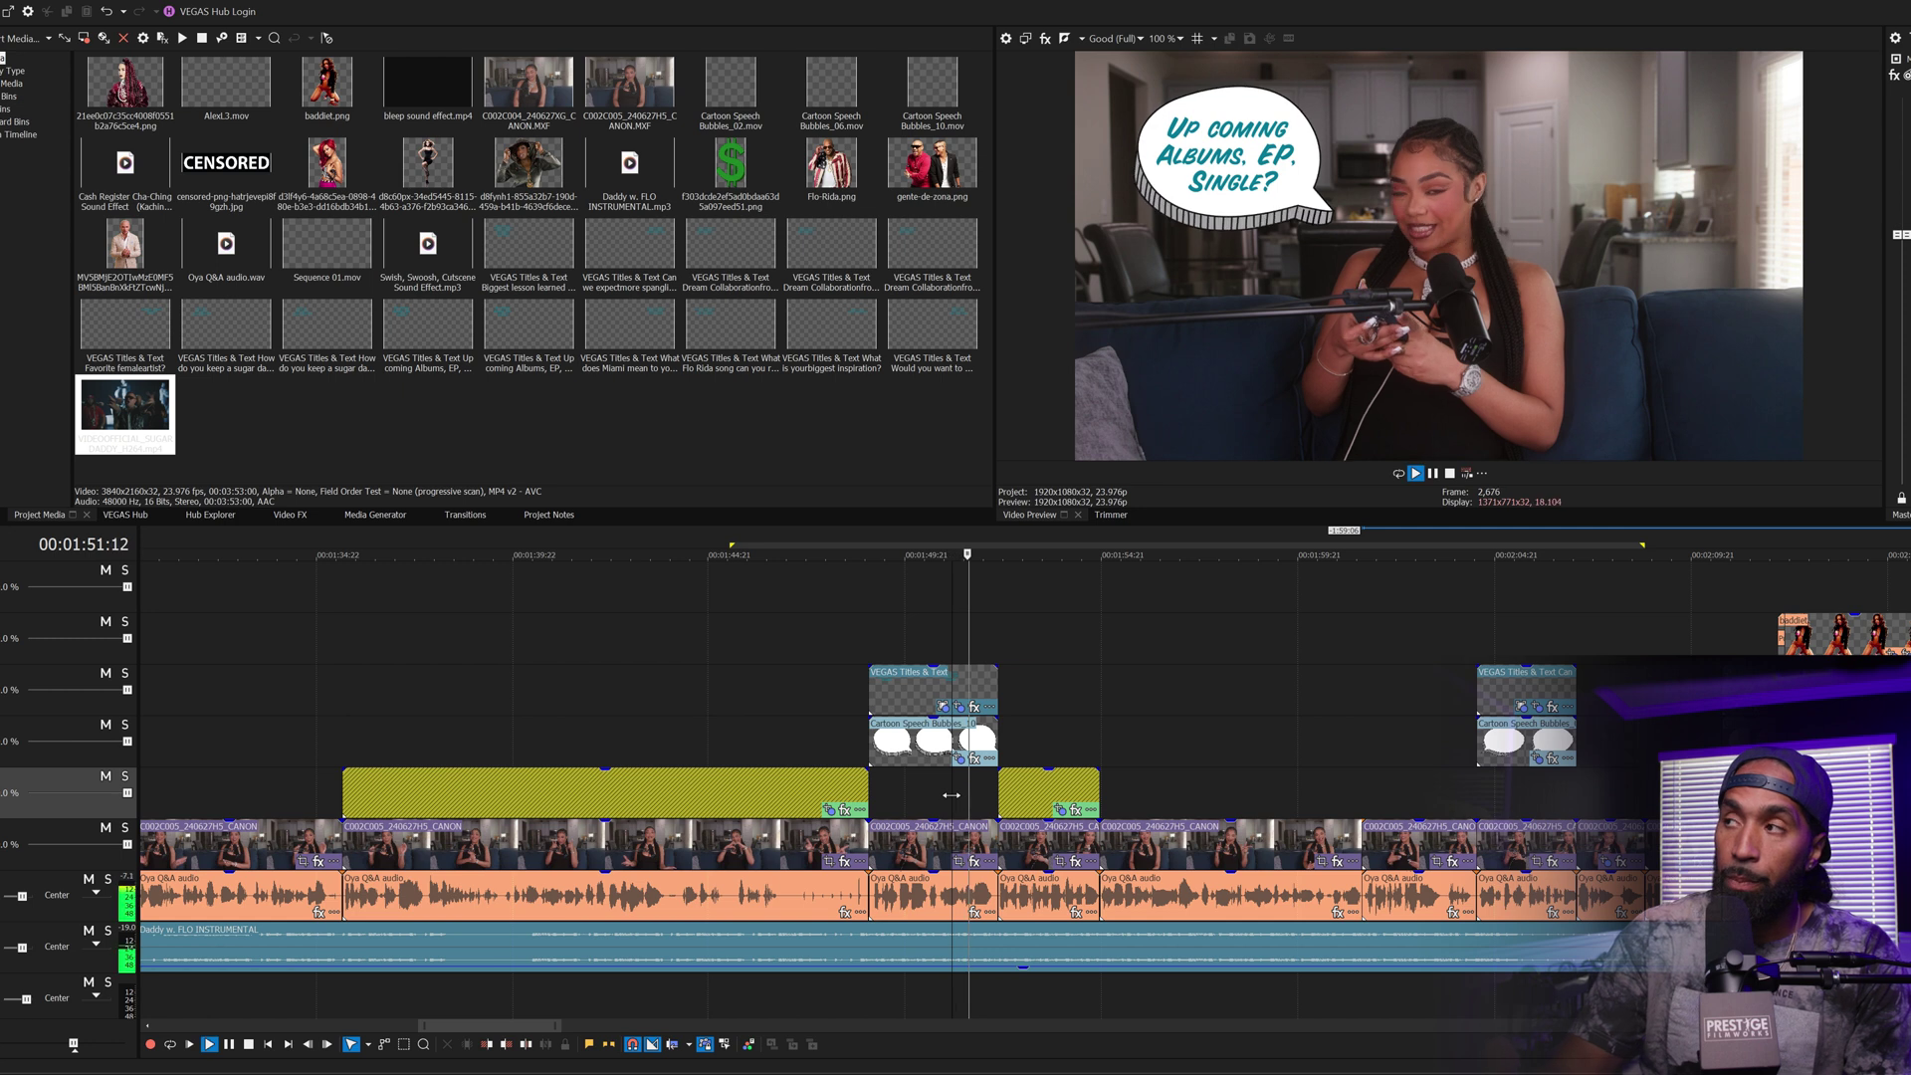
pyautogui.press('space')
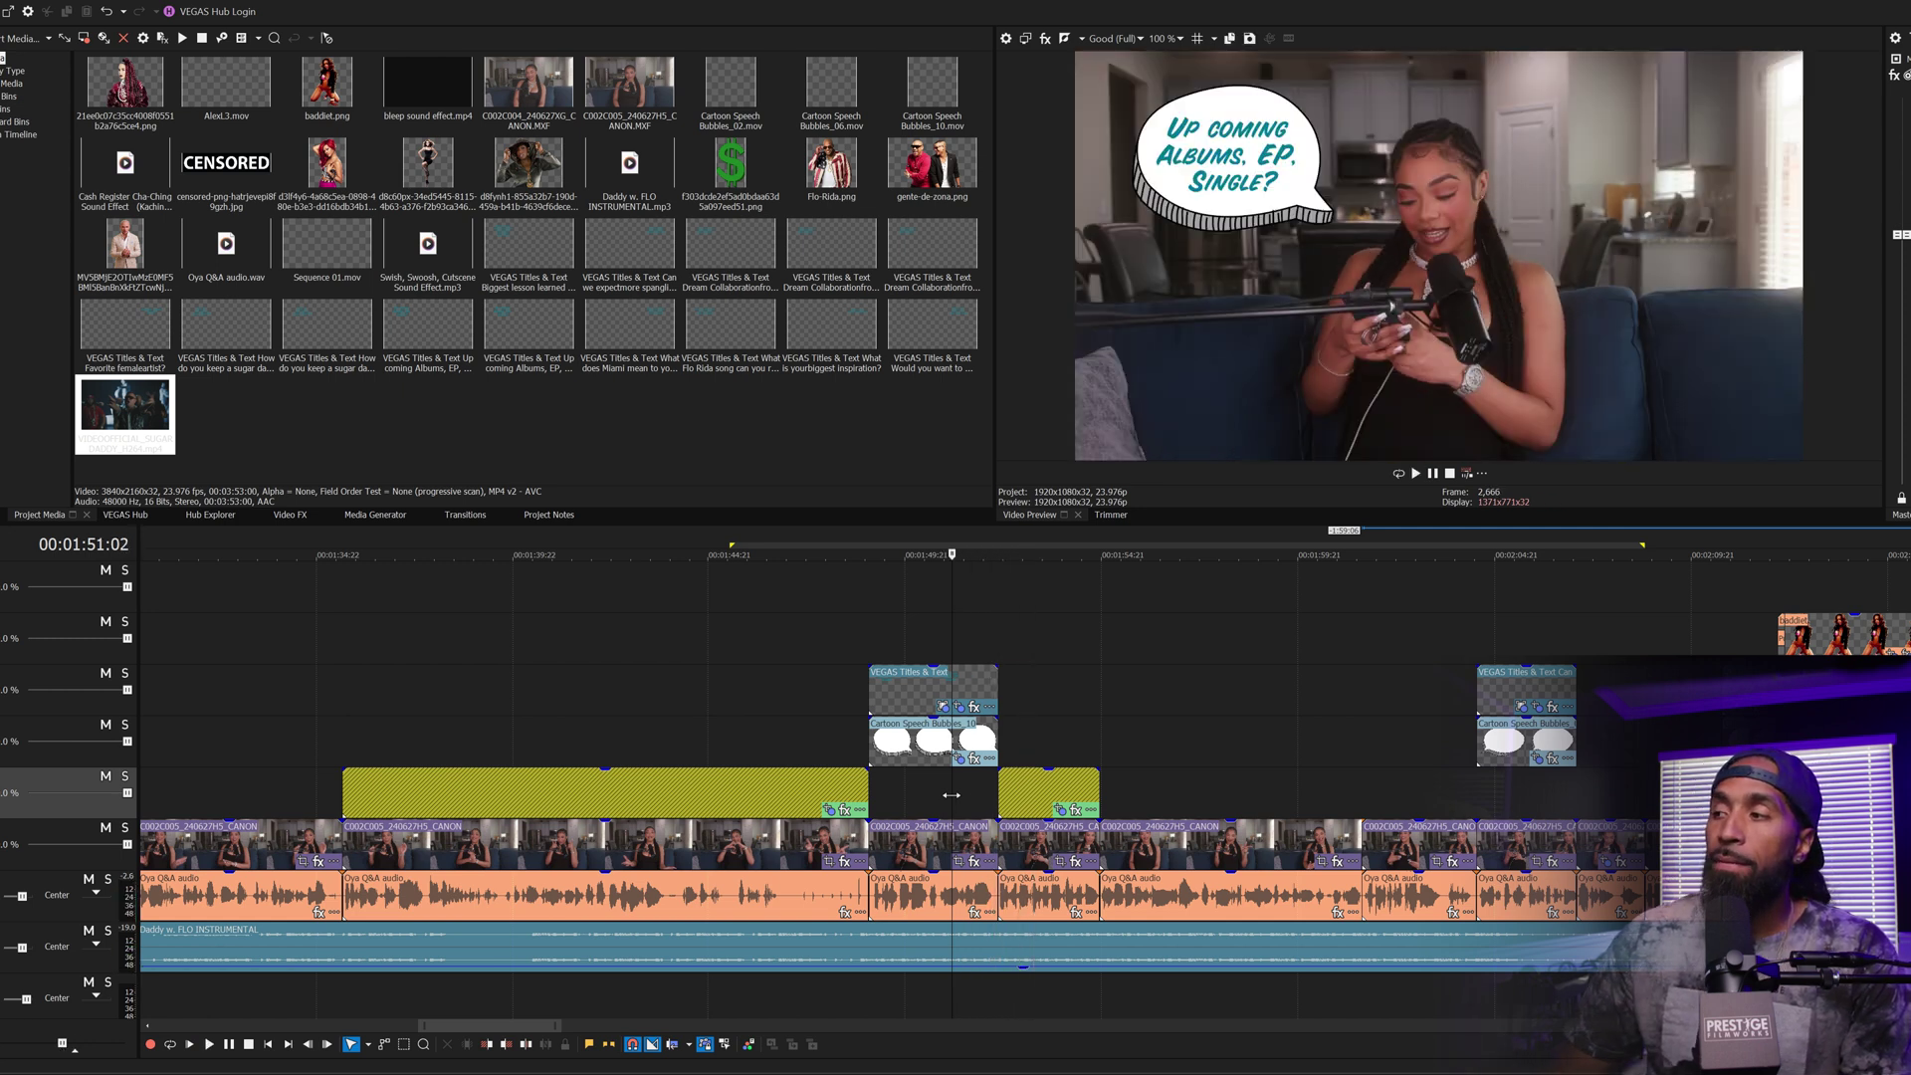
# Step: Paste a copy of the adjustment event at 2:01, stretch it to the next bubbles, and preview
pyautogui.rightClick(1005, 781)
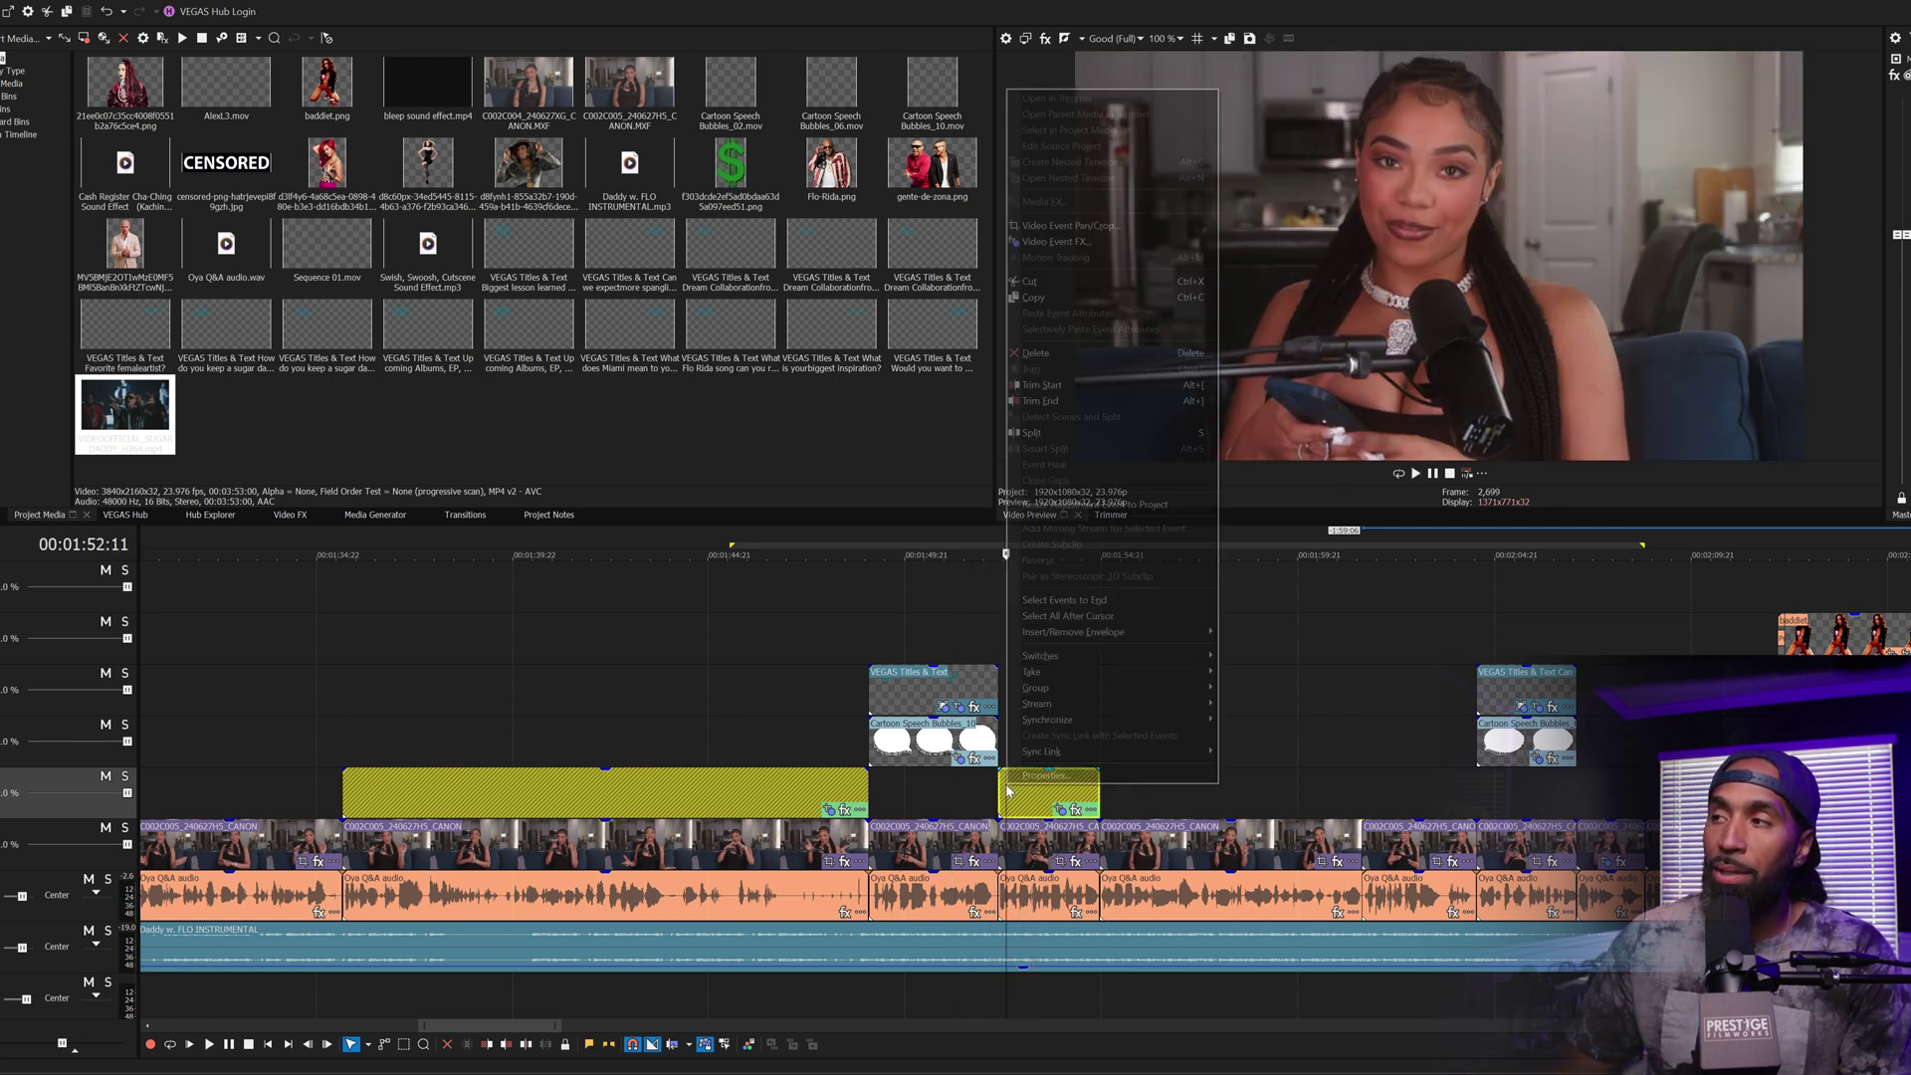
pyautogui.click(1105, 297)
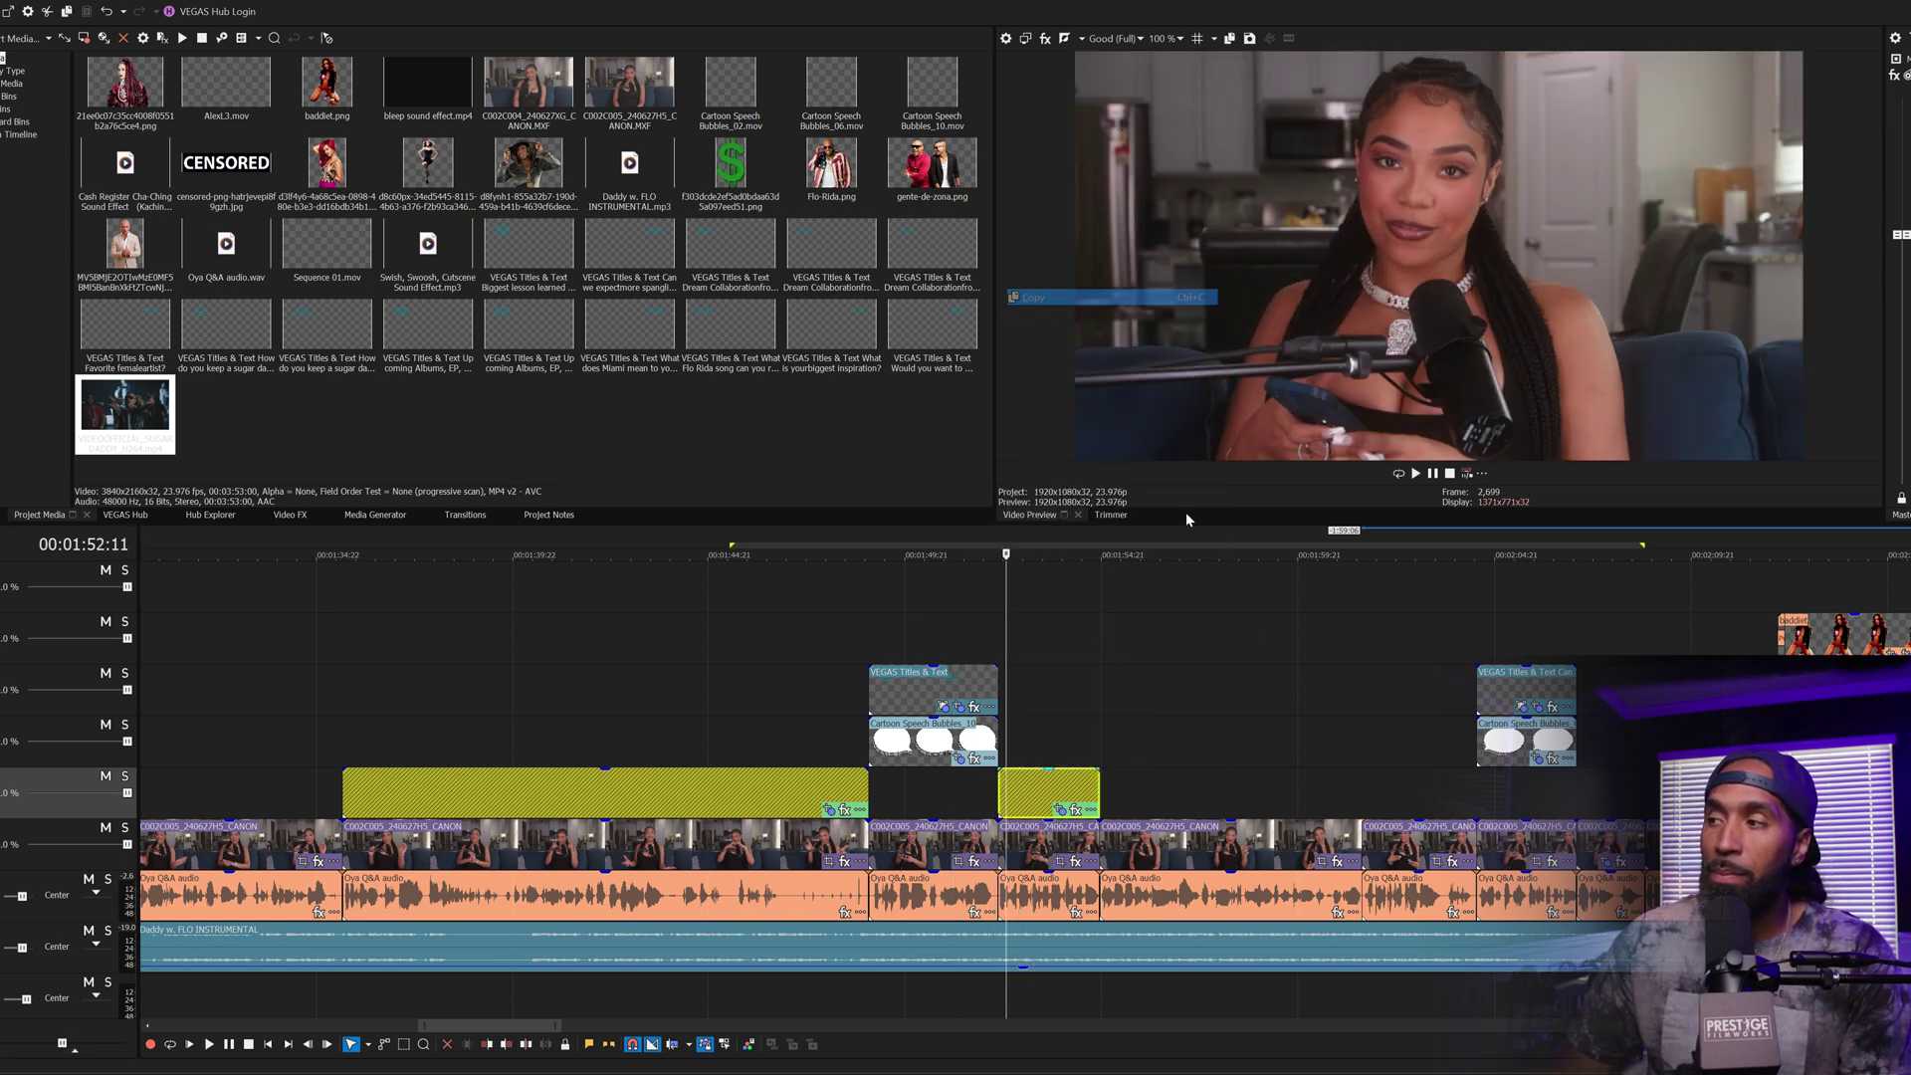
pyautogui.rightClick(1364, 768)
pyautogui.click(1398, 434)
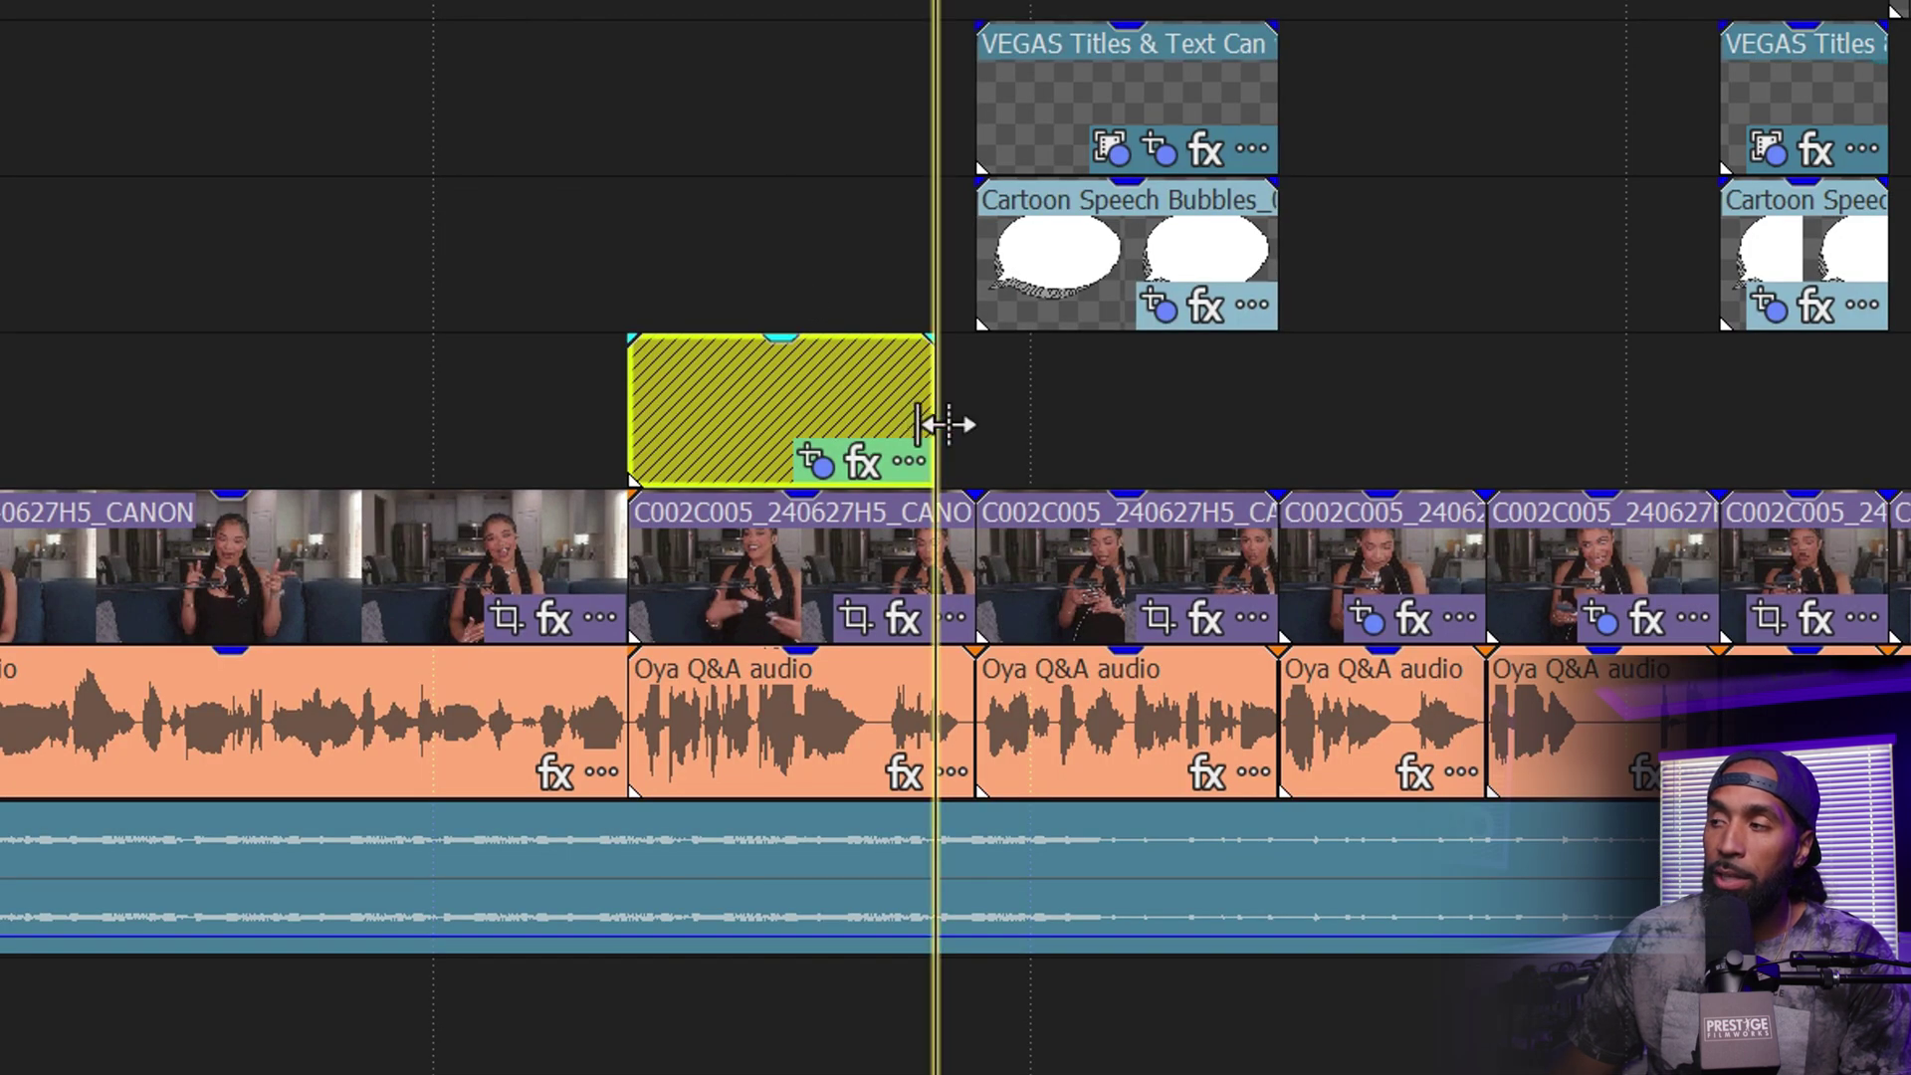
pyautogui.moveTo(944, 424); pyautogui.dragTo(973, 420)
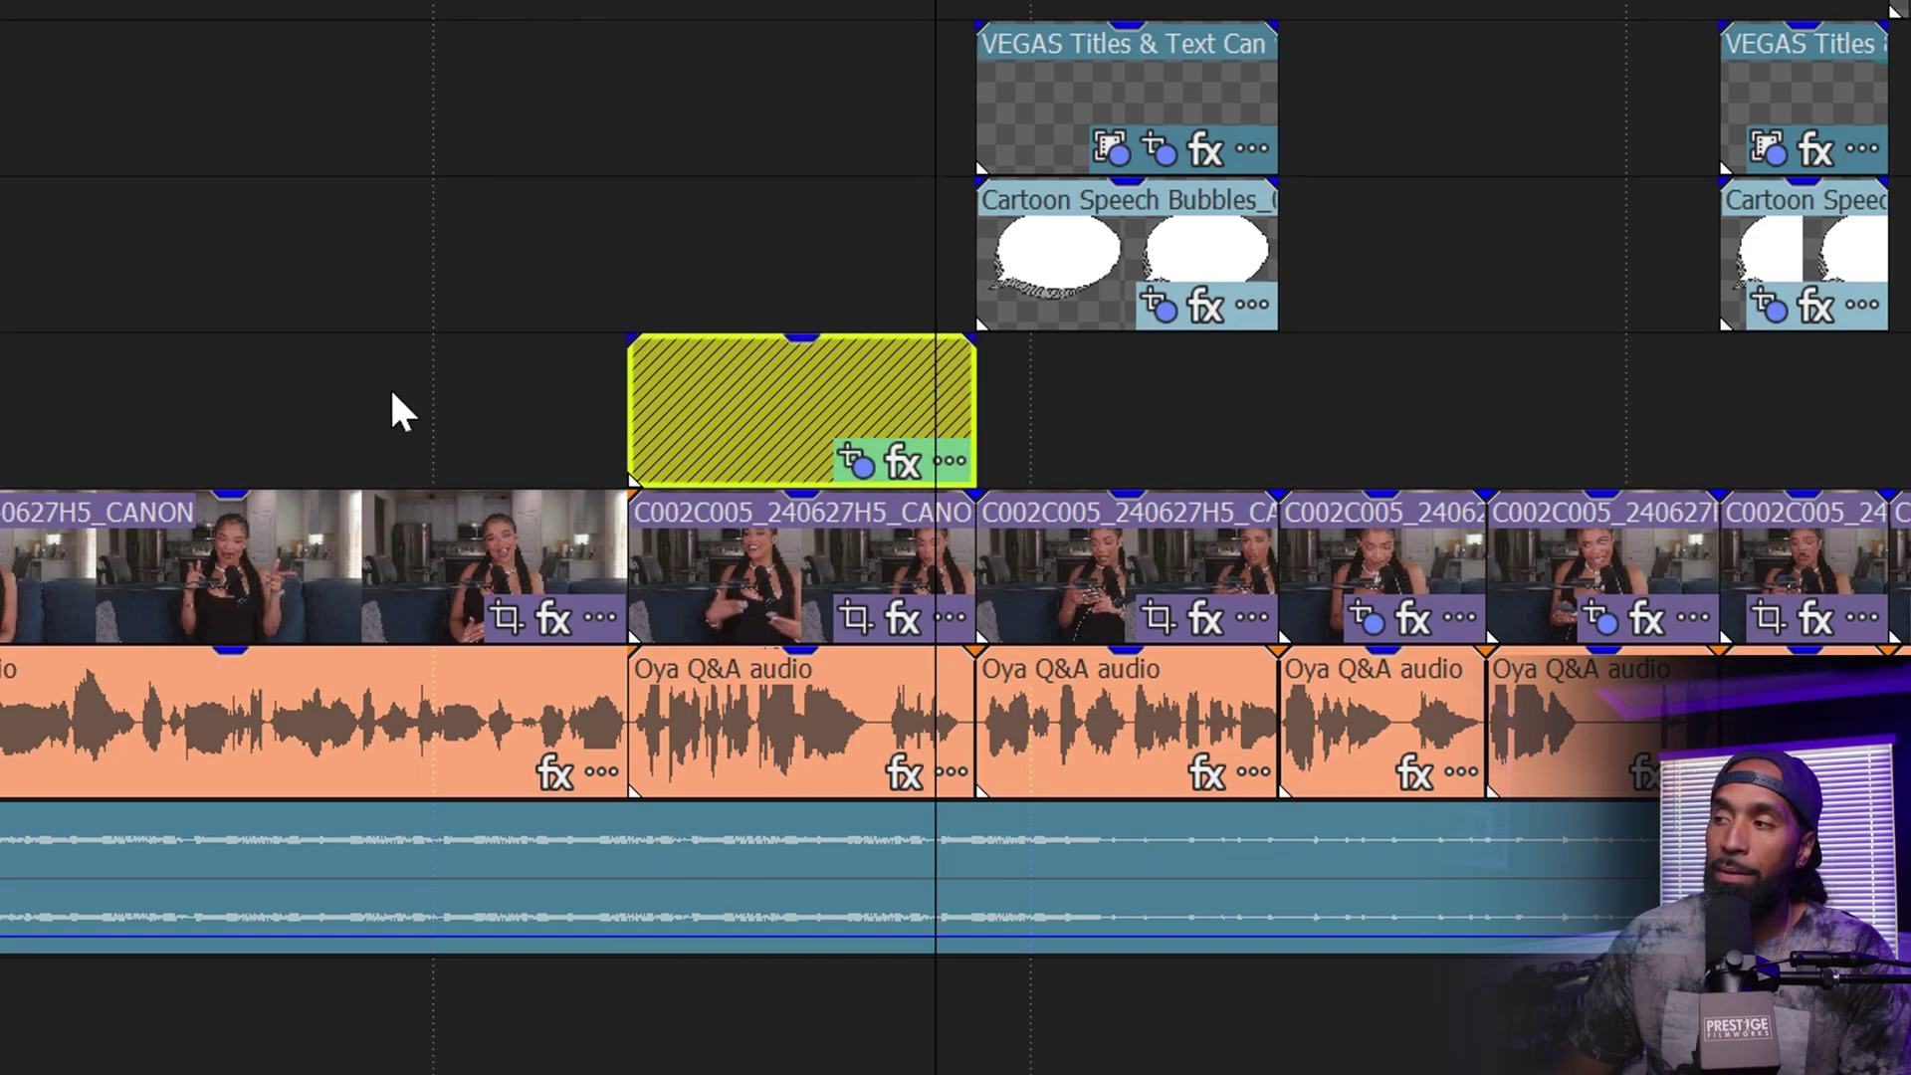
pyautogui.click(538, 356)
pyautogui.press('space')
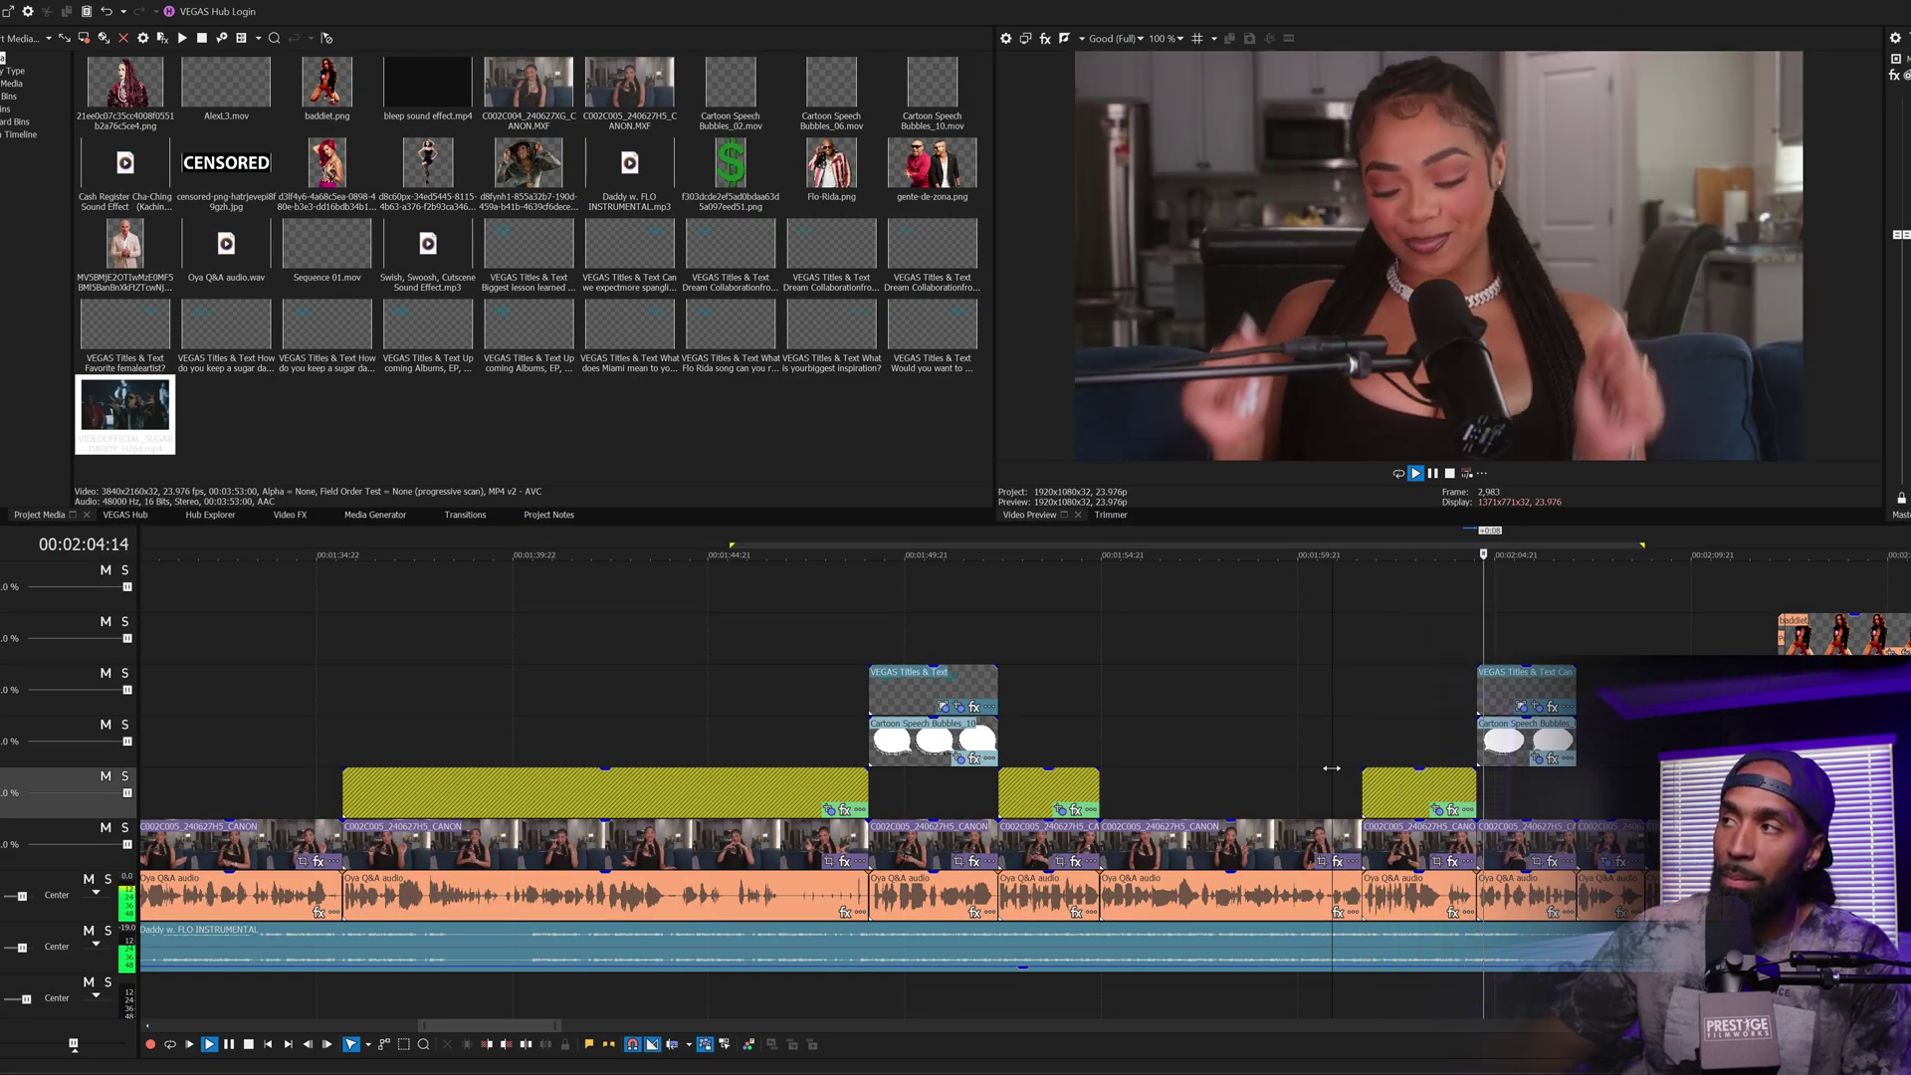
pyautogui.click(1370, 740)
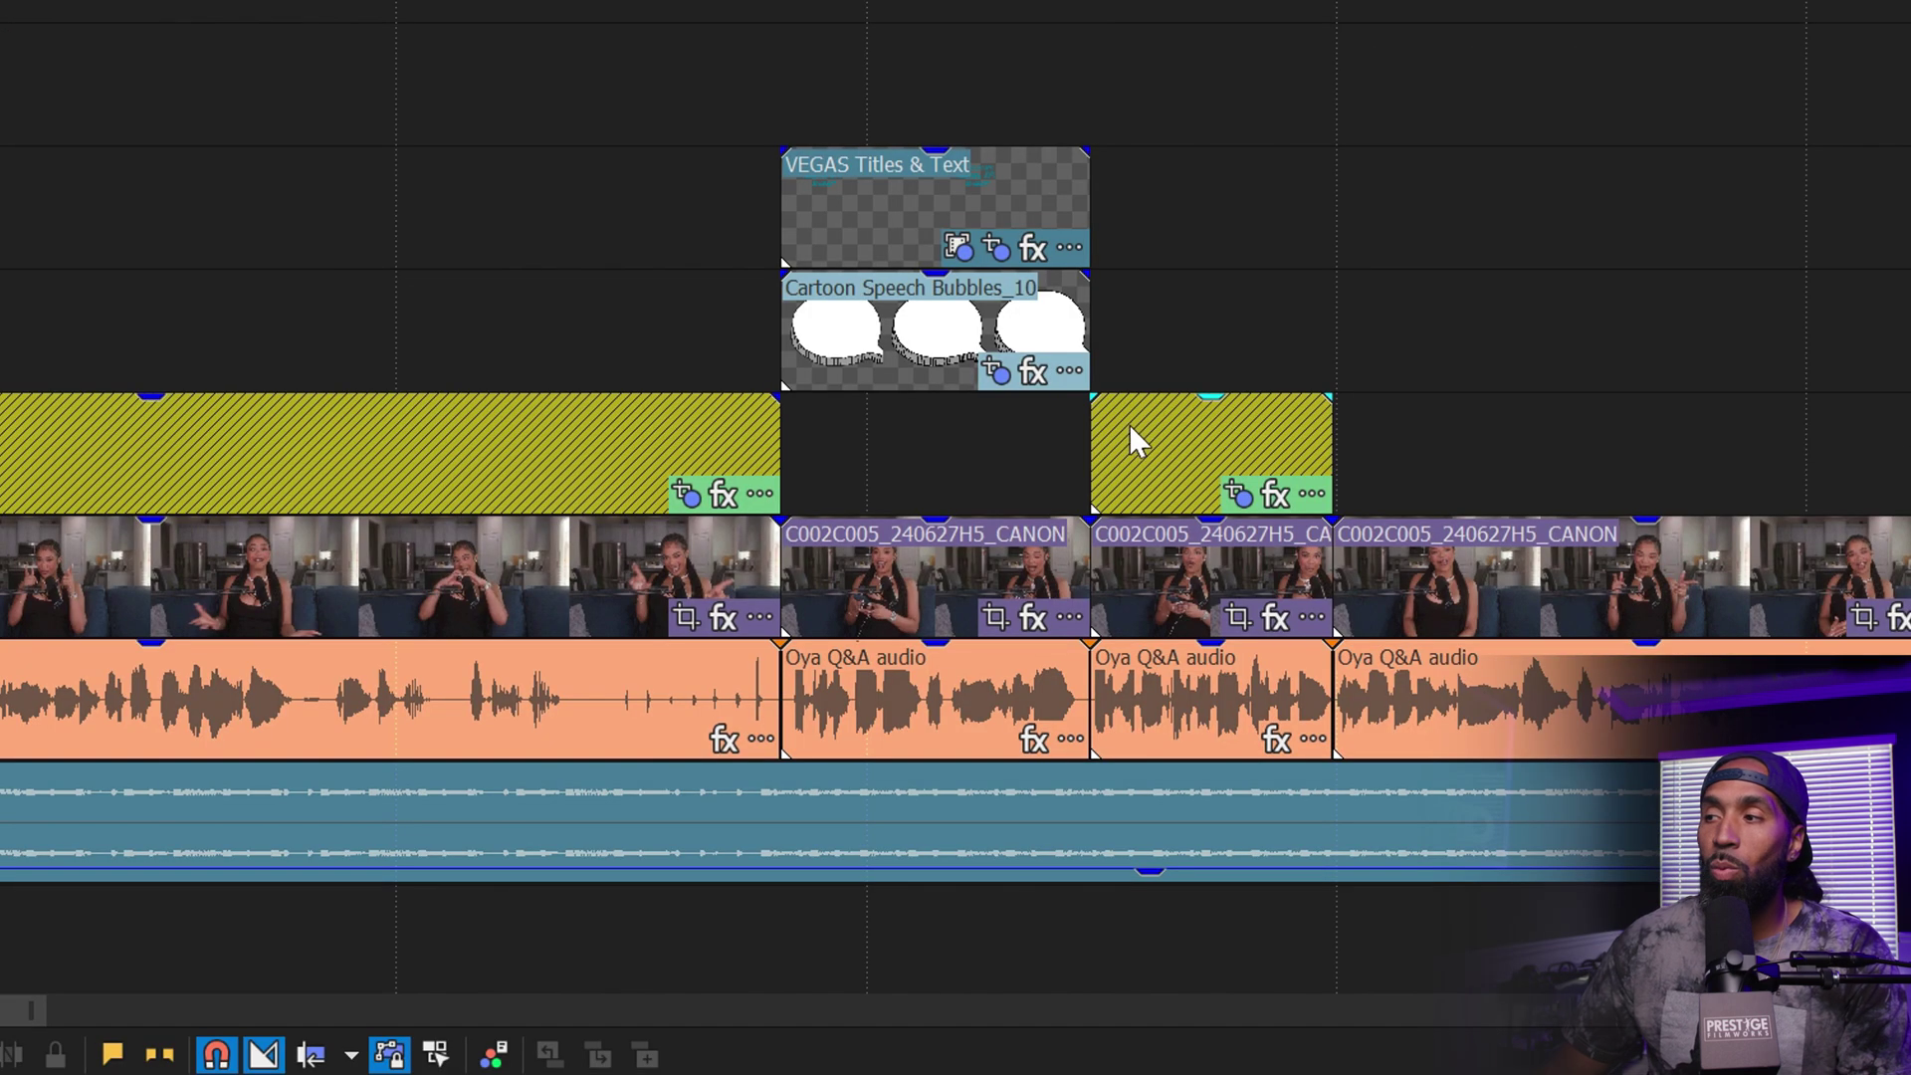
pyautogui.click(1390, 784)
pyautogui.click(1150, 428)
pyautogui.scroll(-4, 1134, 464)
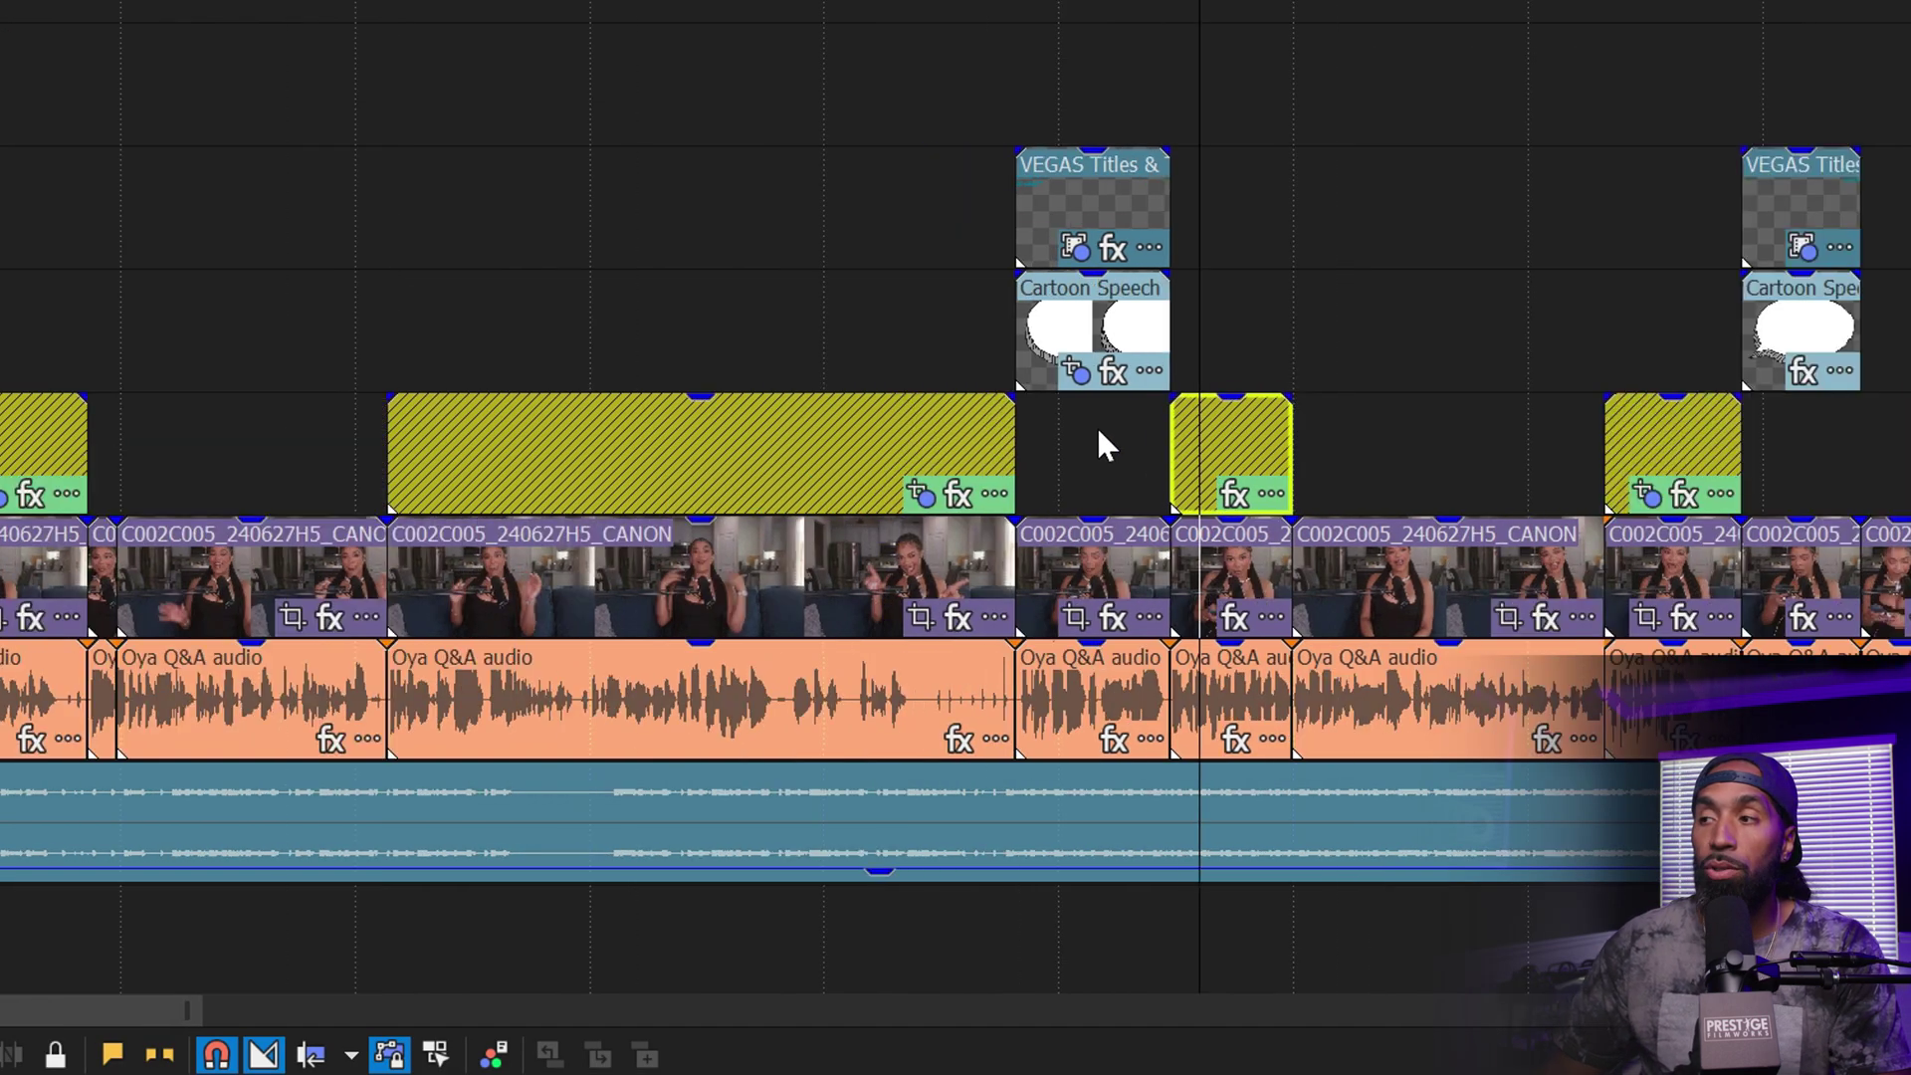
pyautogui.rightClick(467, 430)
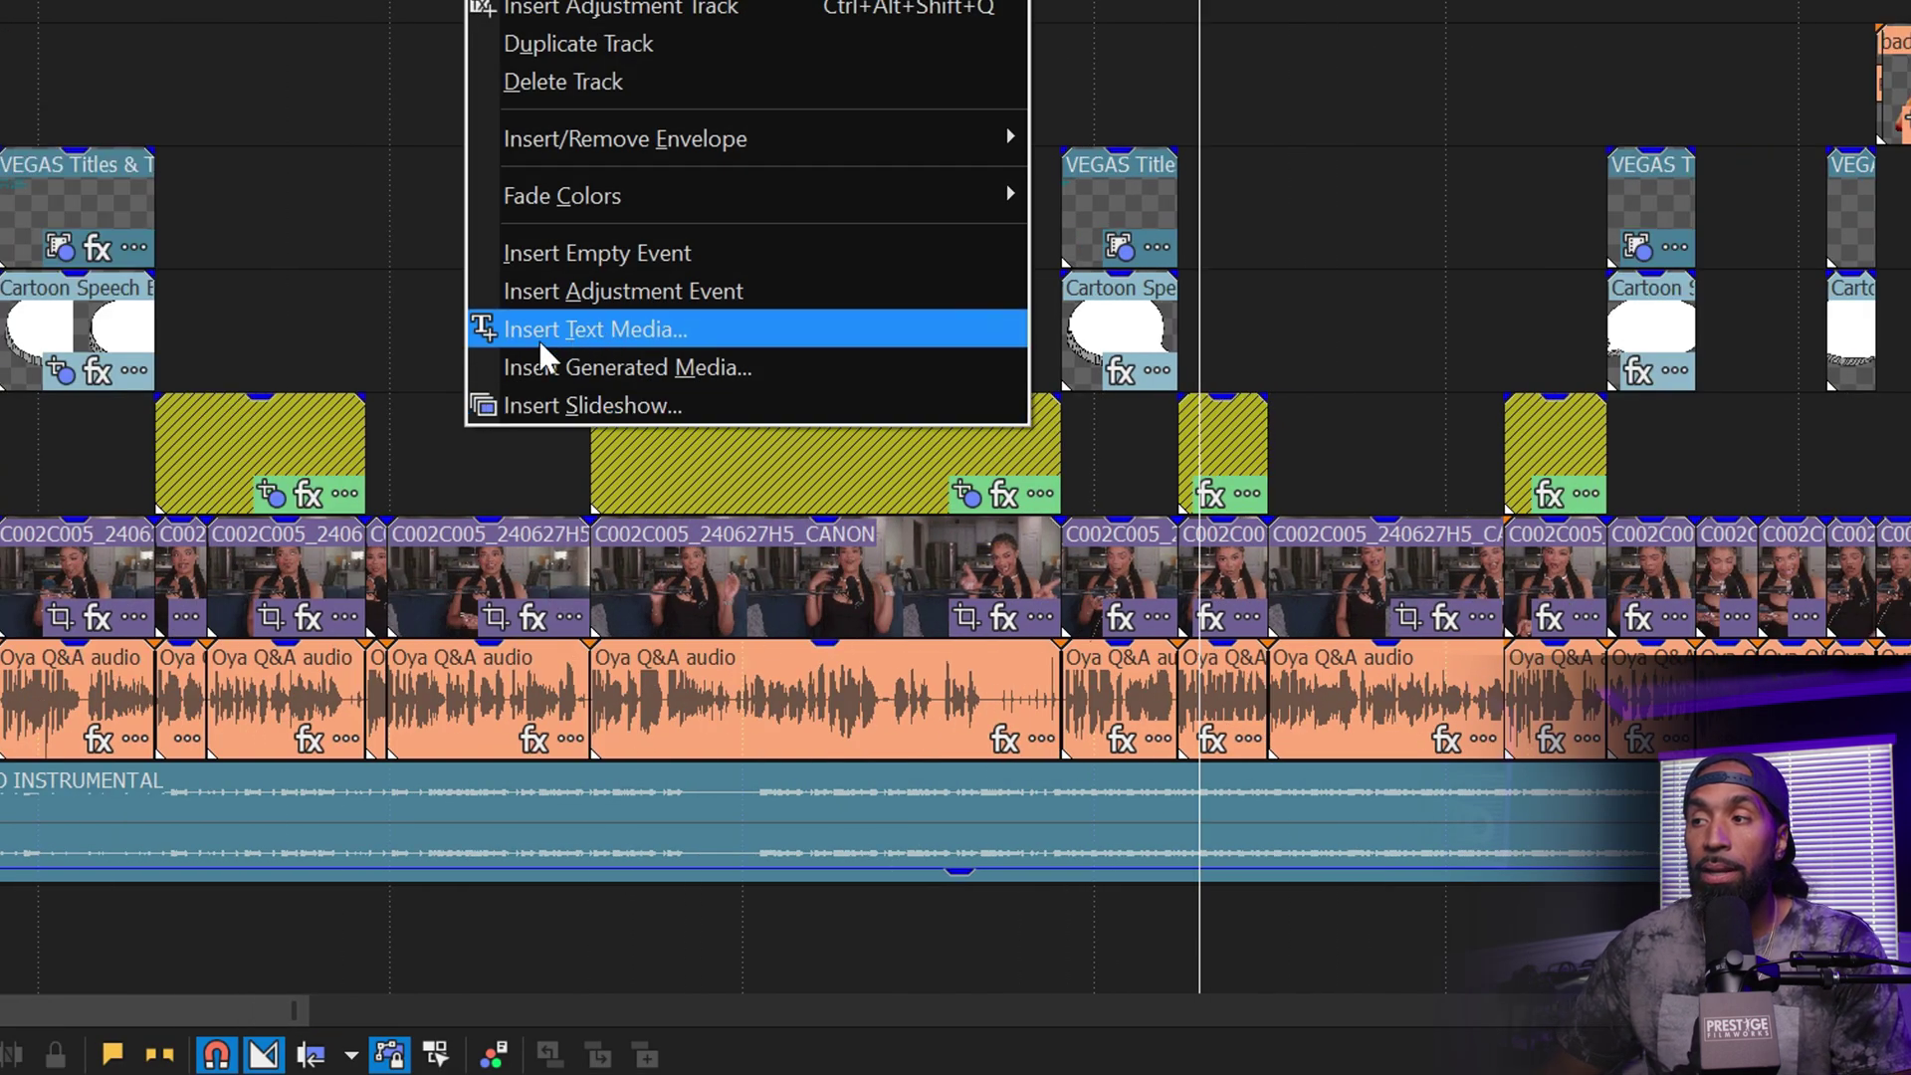
pyautogui.click(418, 459)
pyautogui.scroll(-8, 416, 456)
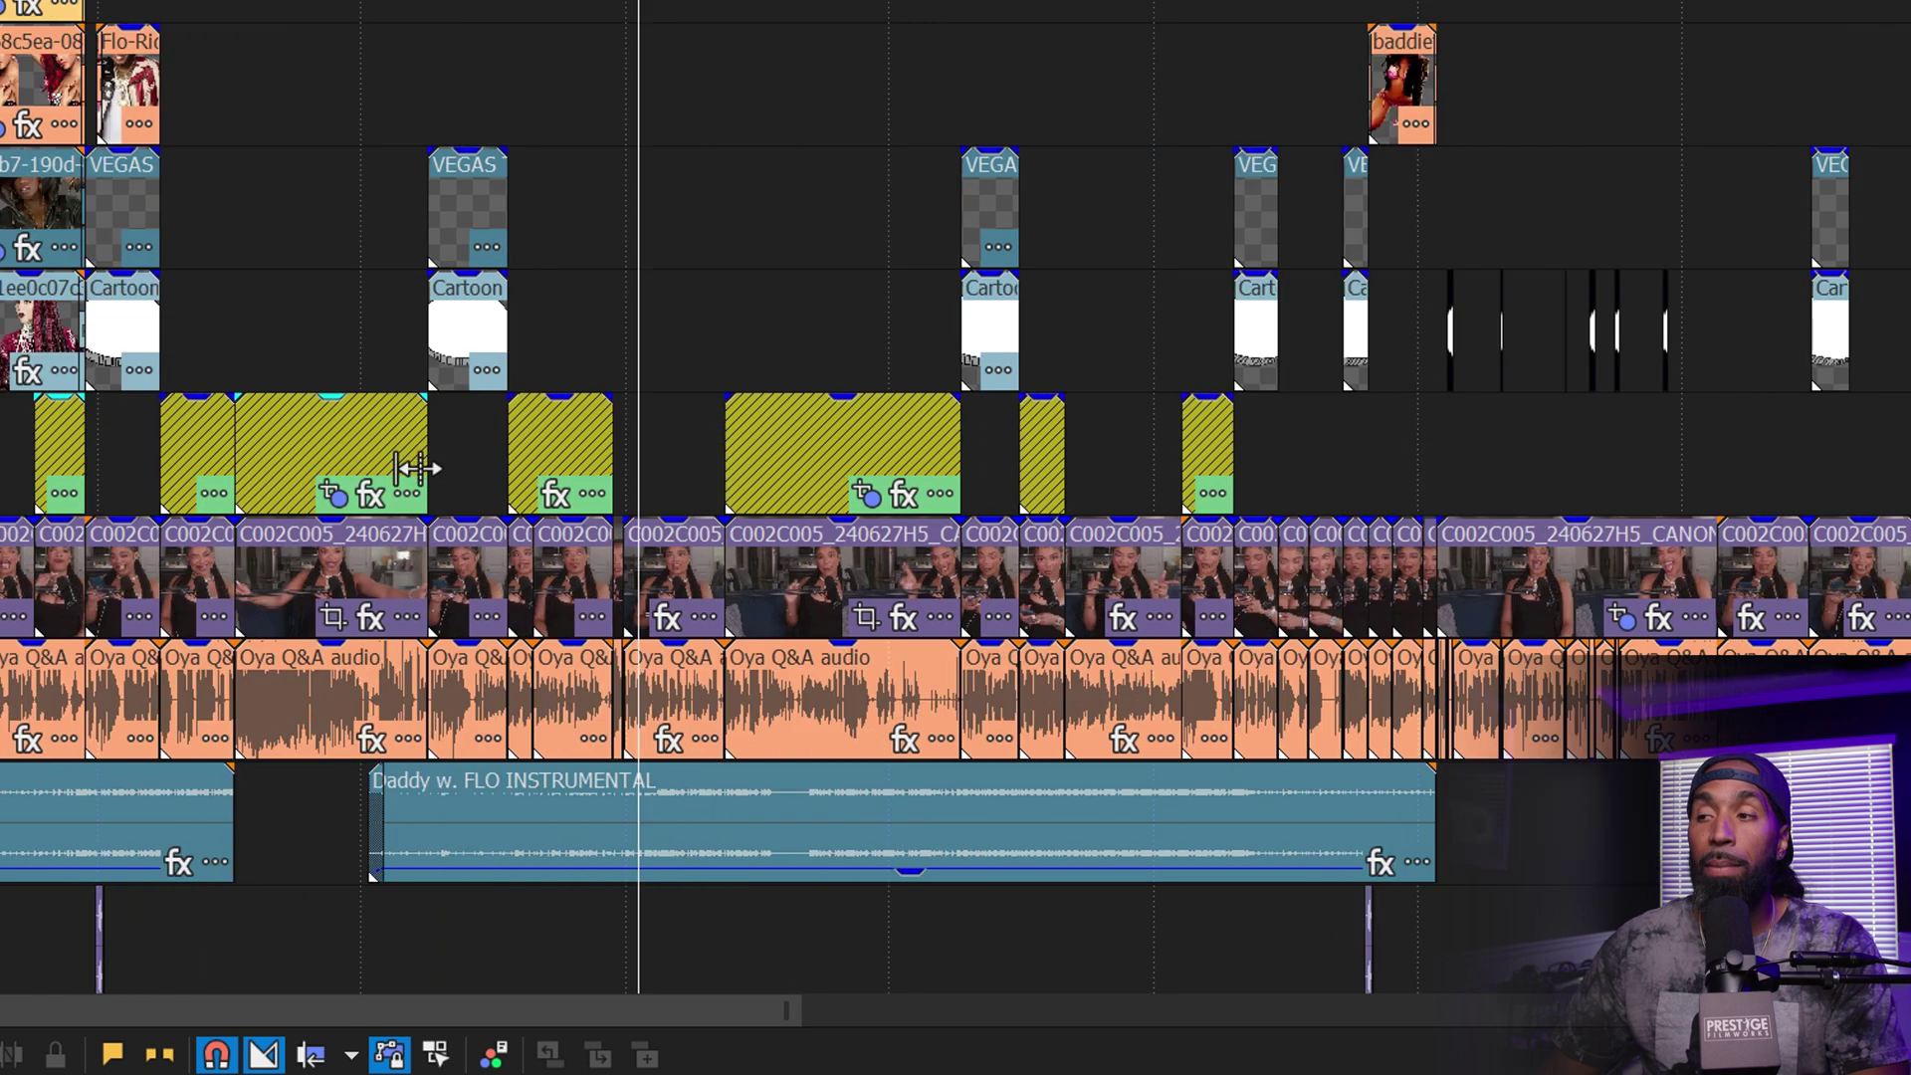
pyautogui.scroll(8, 610, 558)
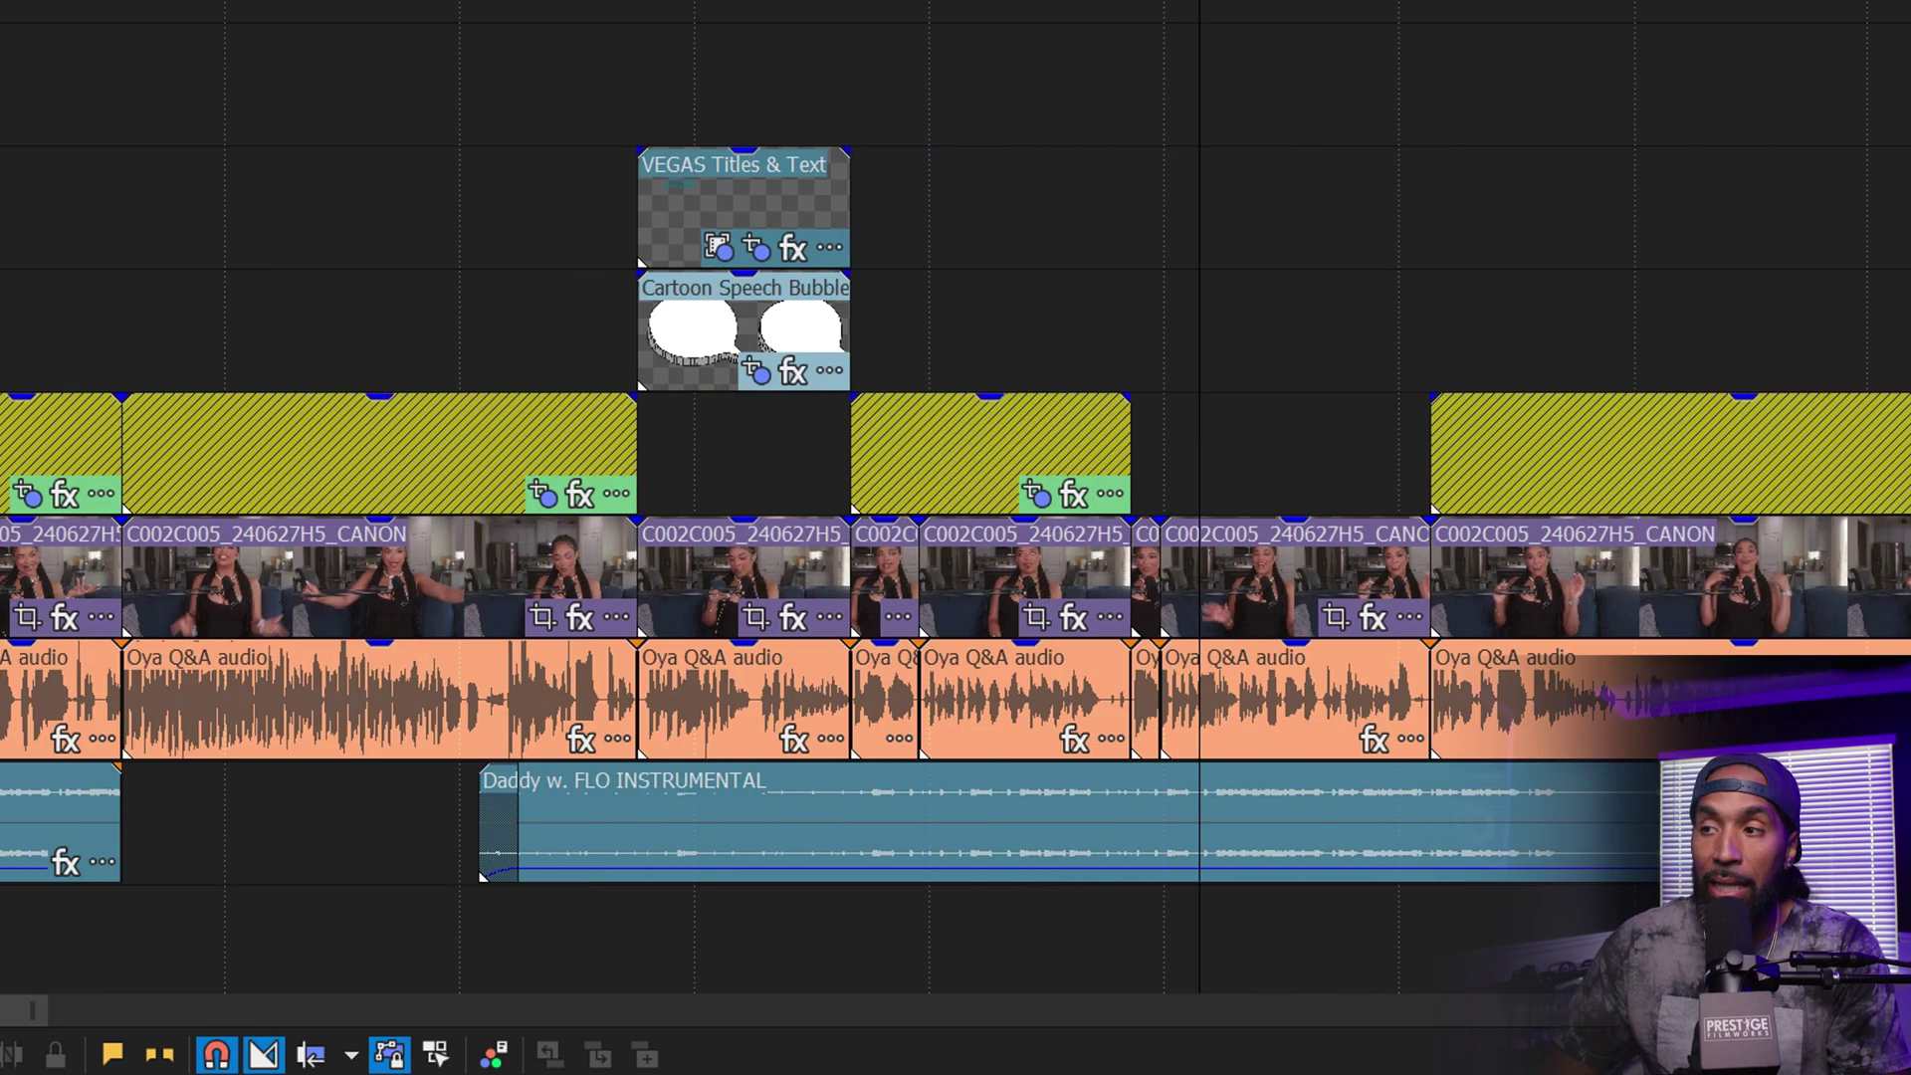
pyautogui.scroll(-8, 489, 589)
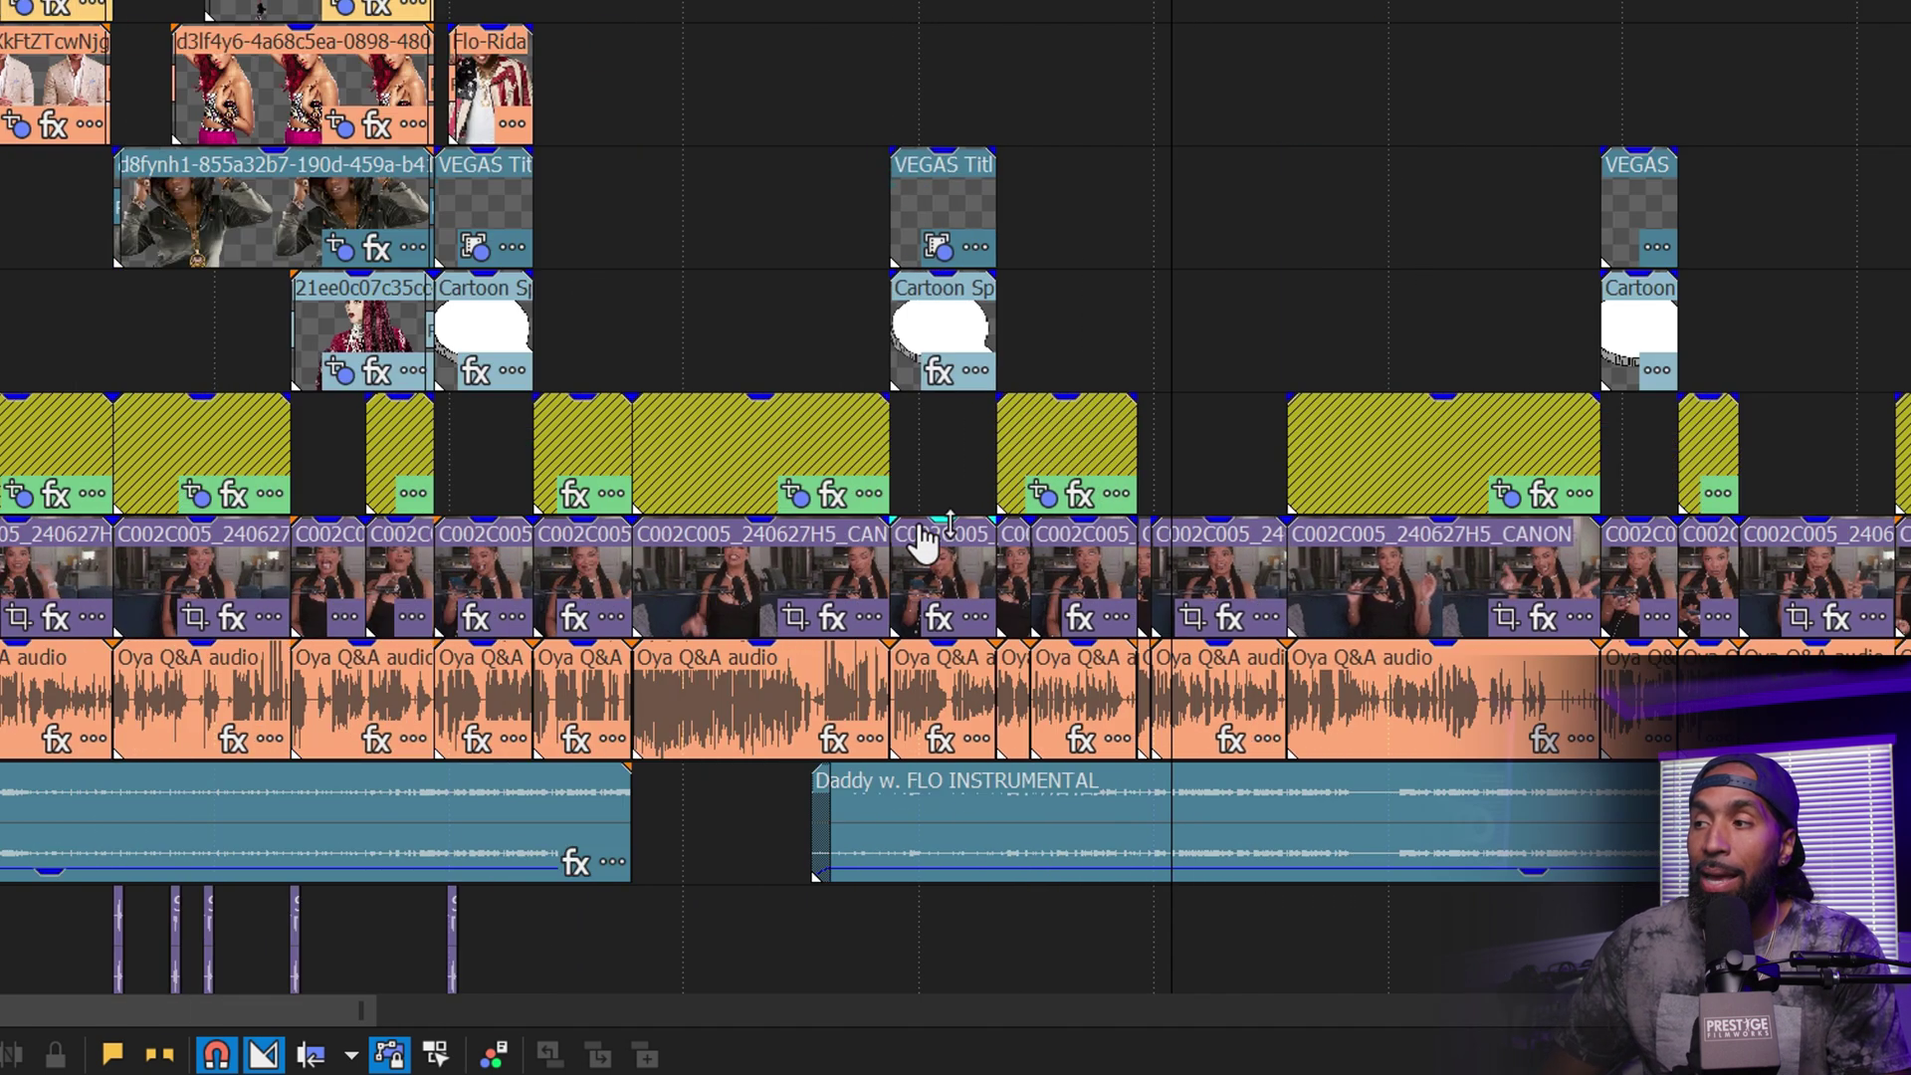
pyautogui.click(1364, 469)
pyautogui.scroll(8, 1365, 469)
pyautogui.scroll(2, 784, 464)
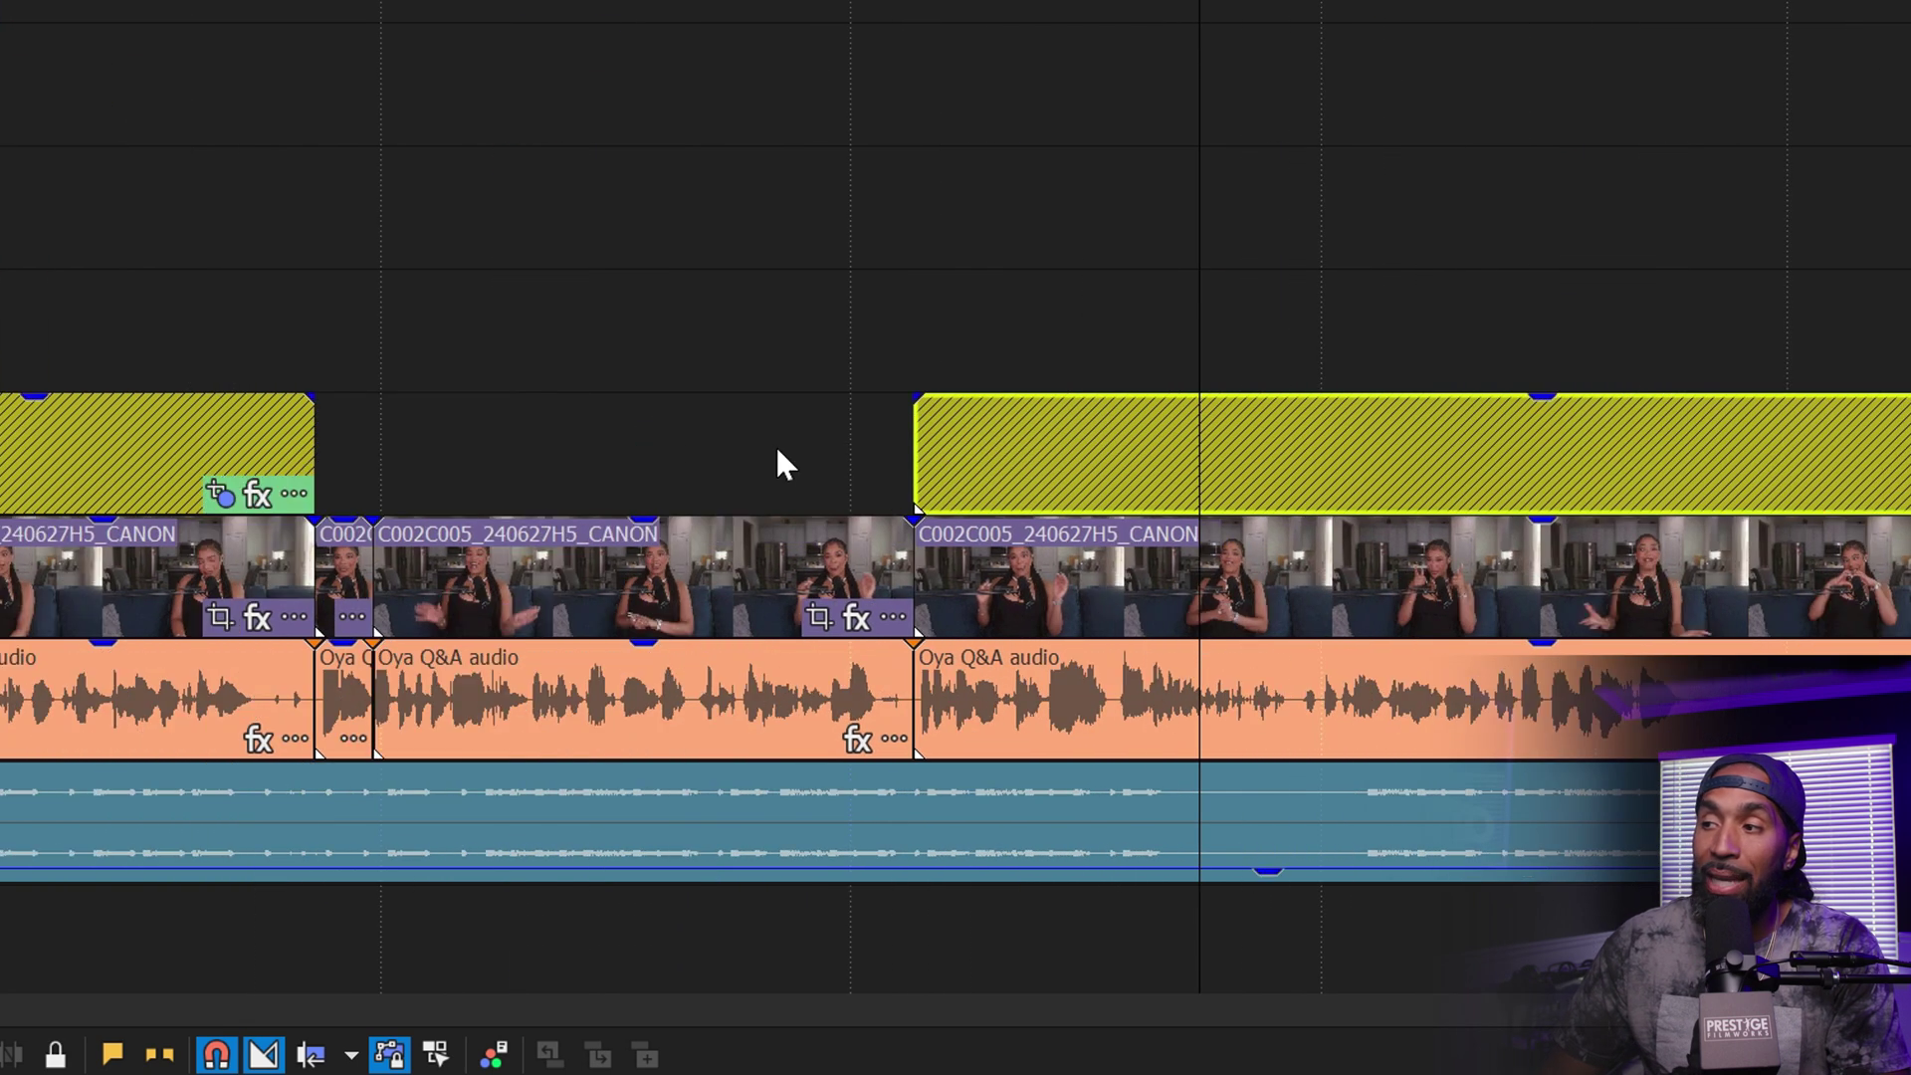
pyautogui.click(847, 470)
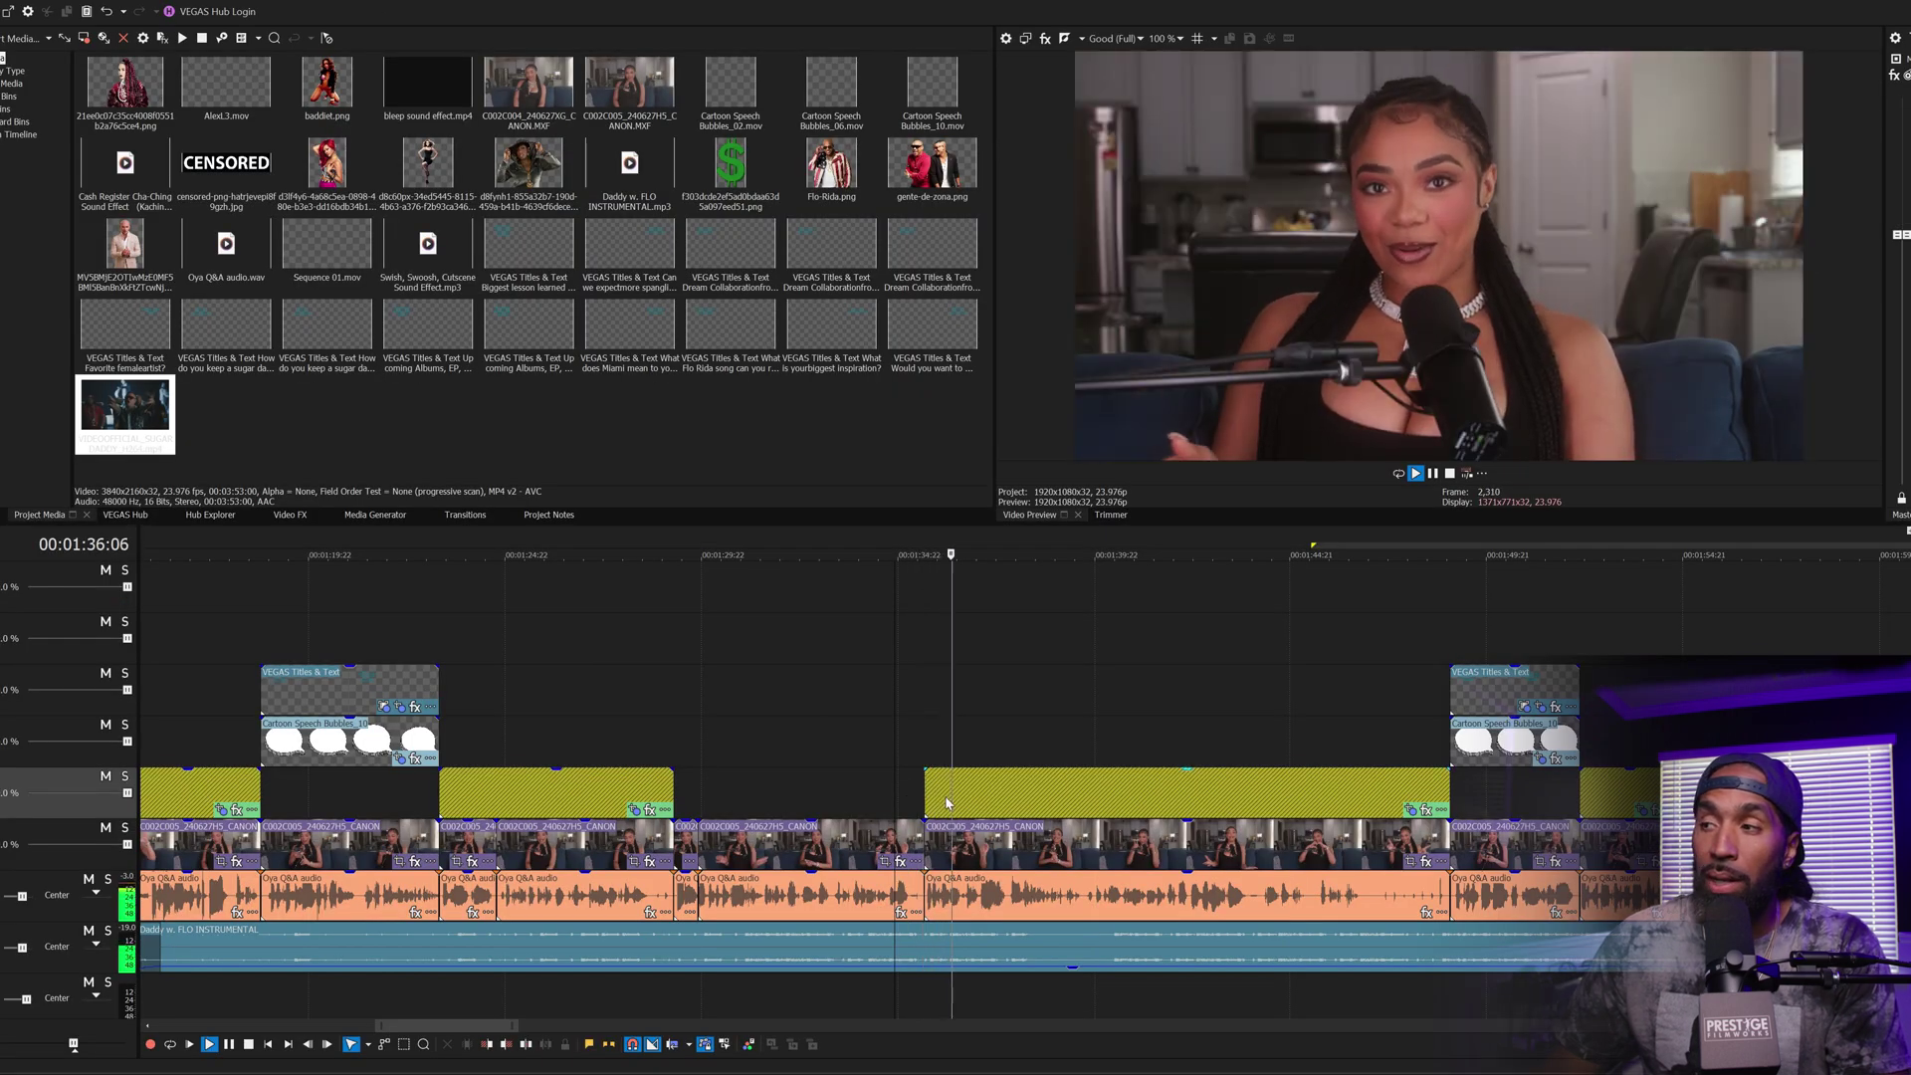
pyautogui.press('space')
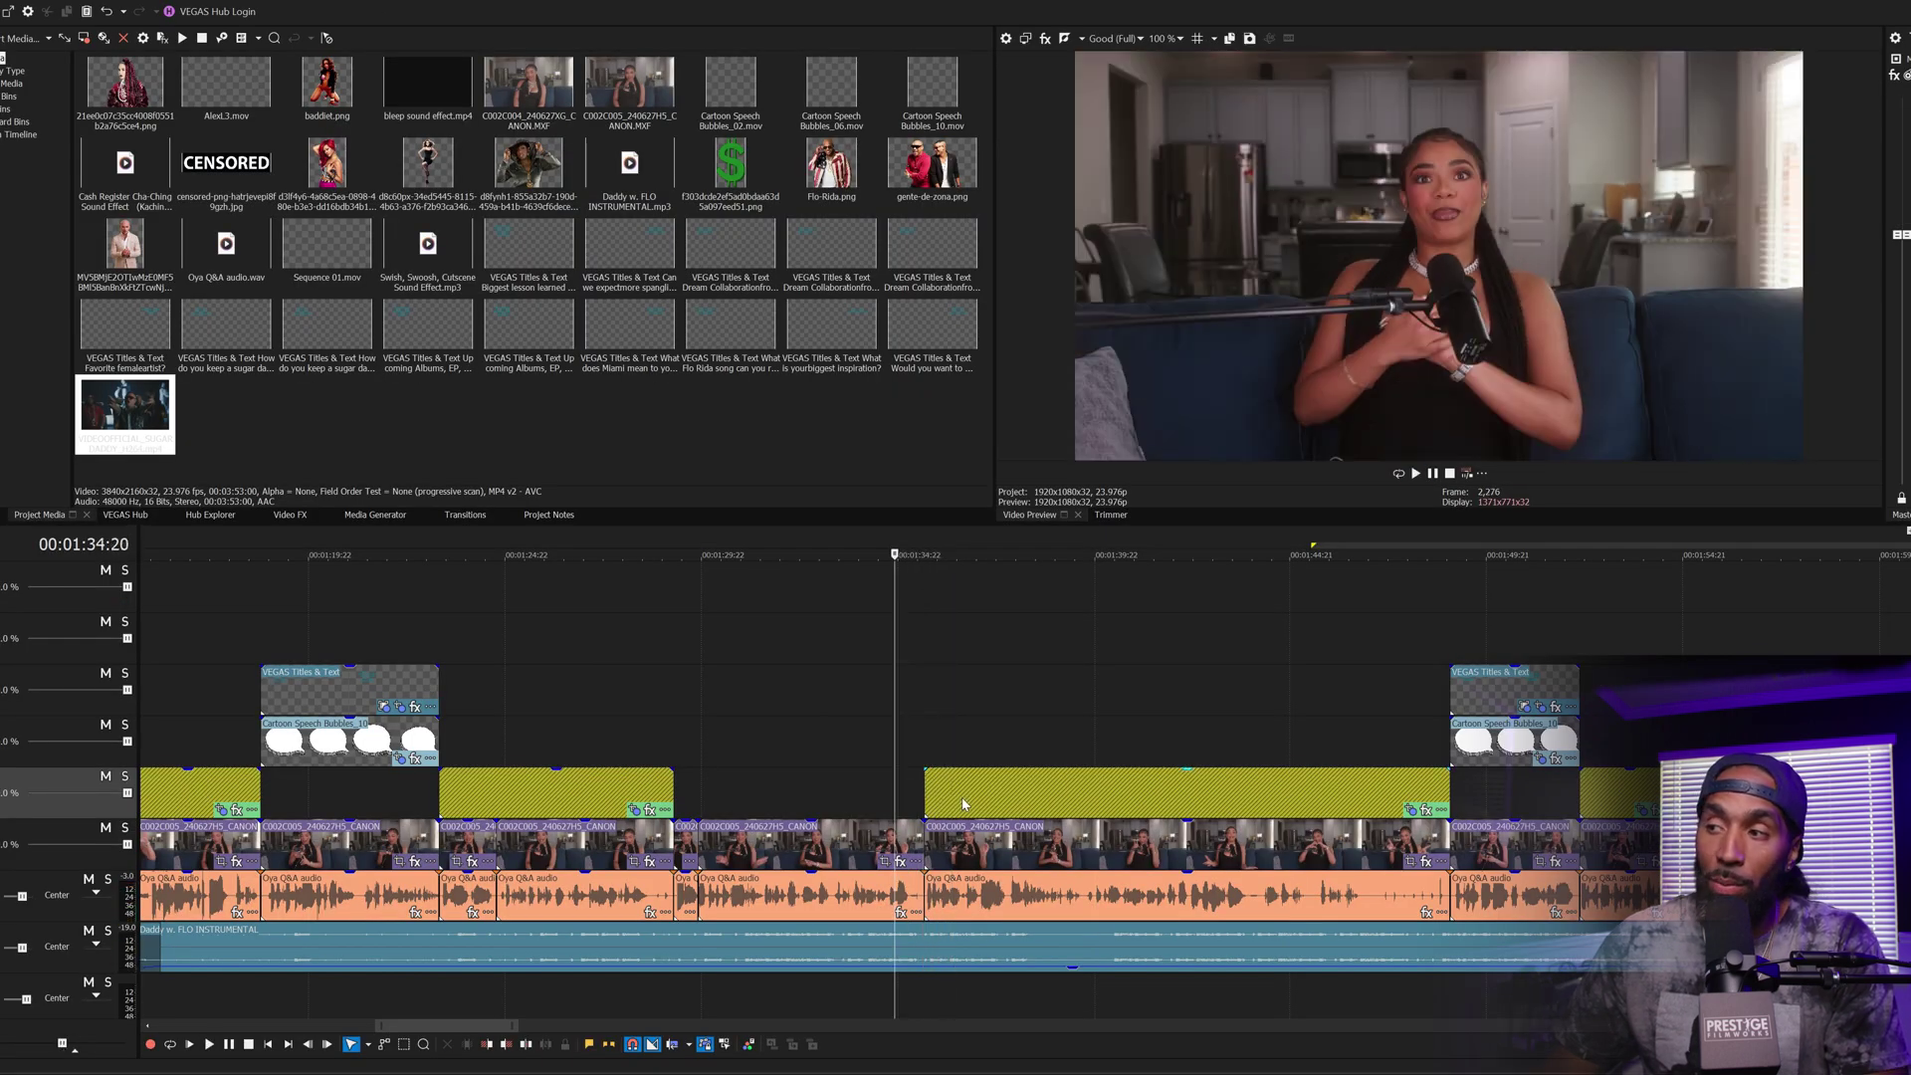
pyautogui.moveTo(947, 804); pyautogui.dragTo(923, 802)
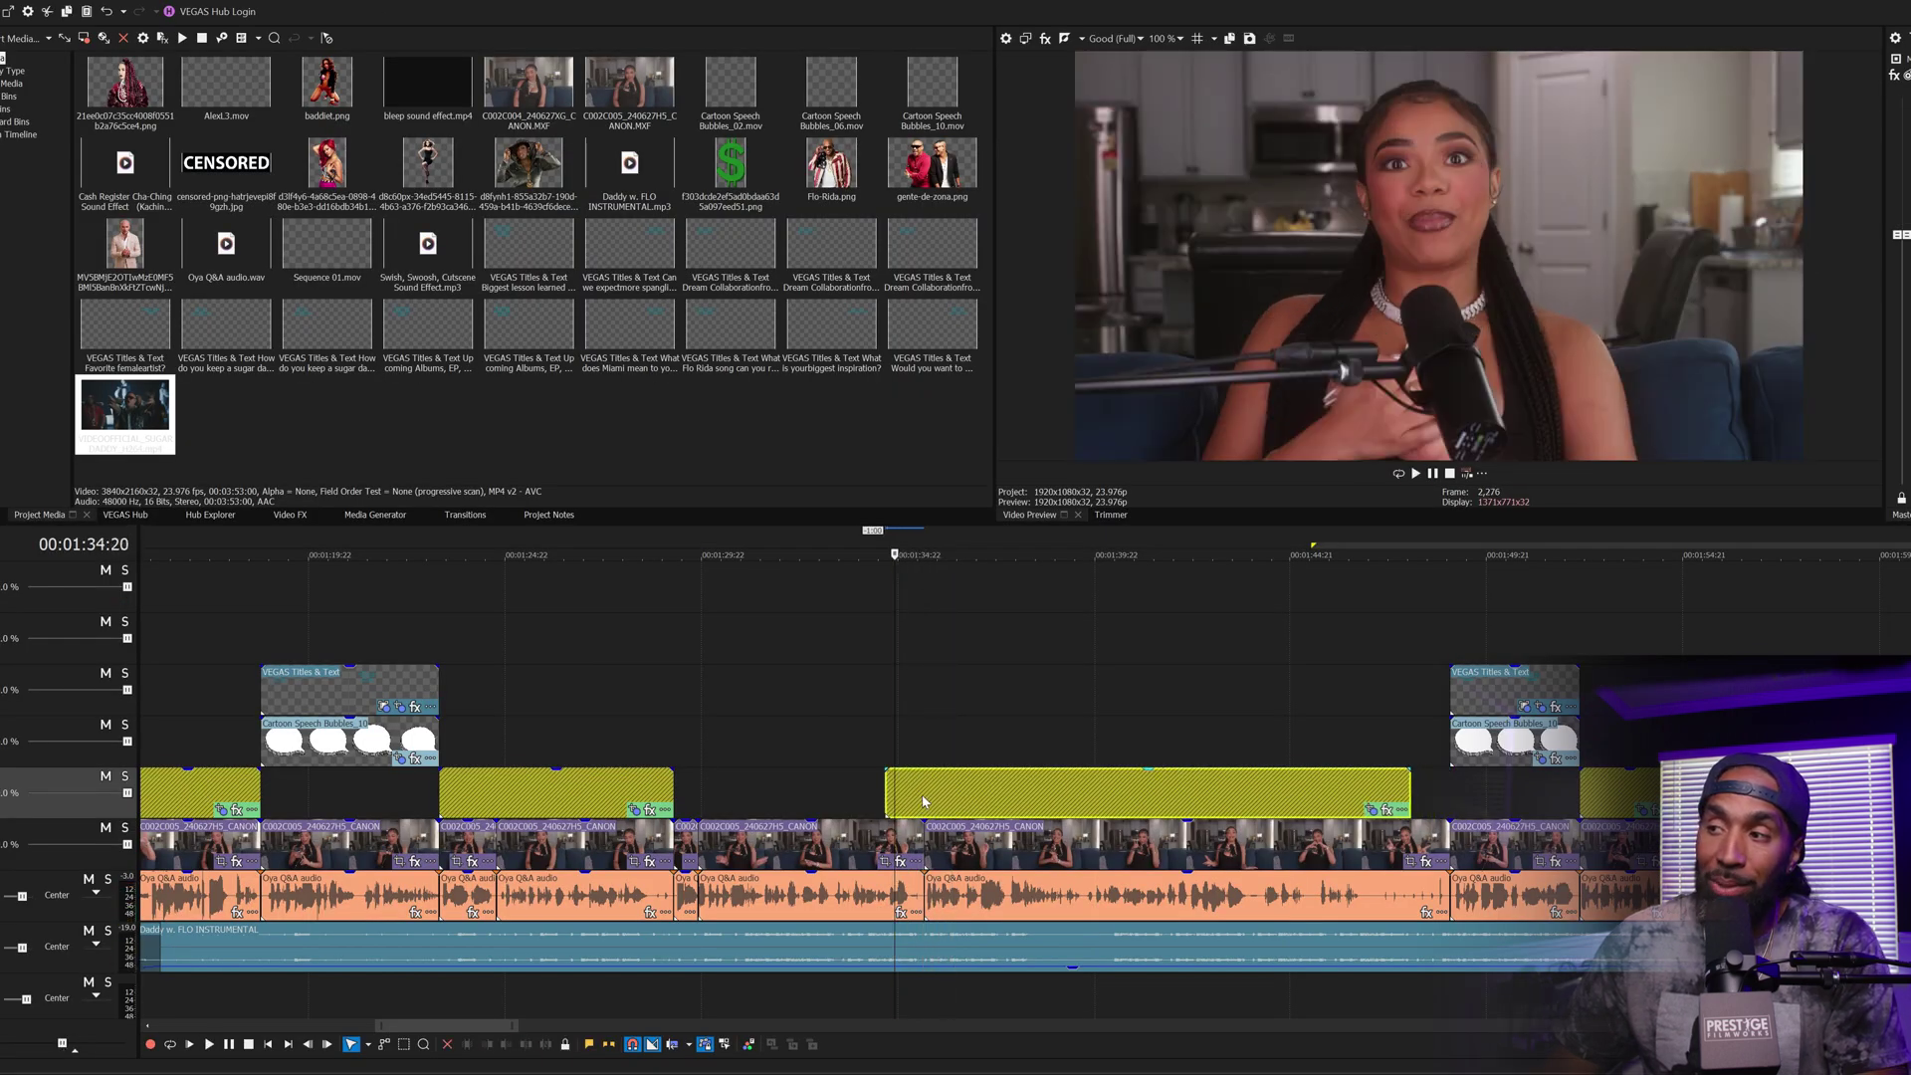
pyautogui.click(858, 750)
pyautogui.press('space')
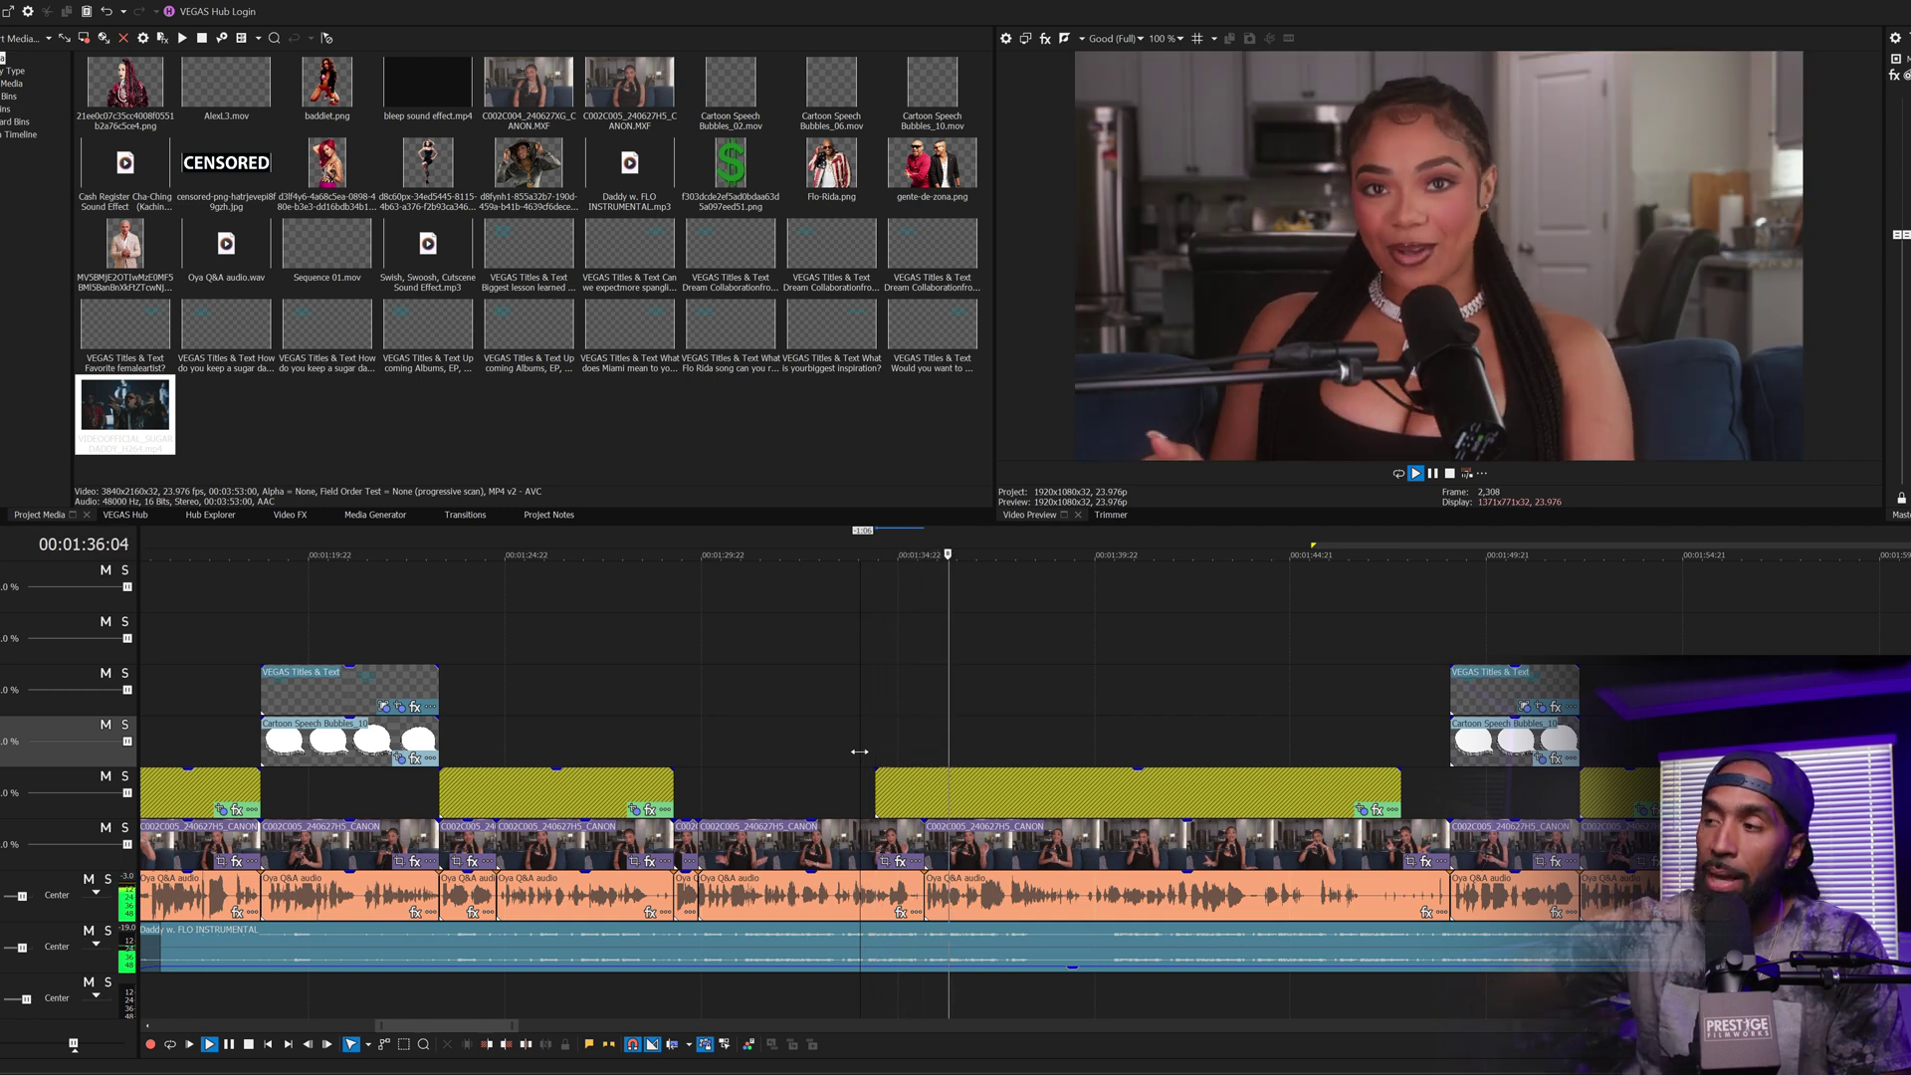
pyautogui.press('space')
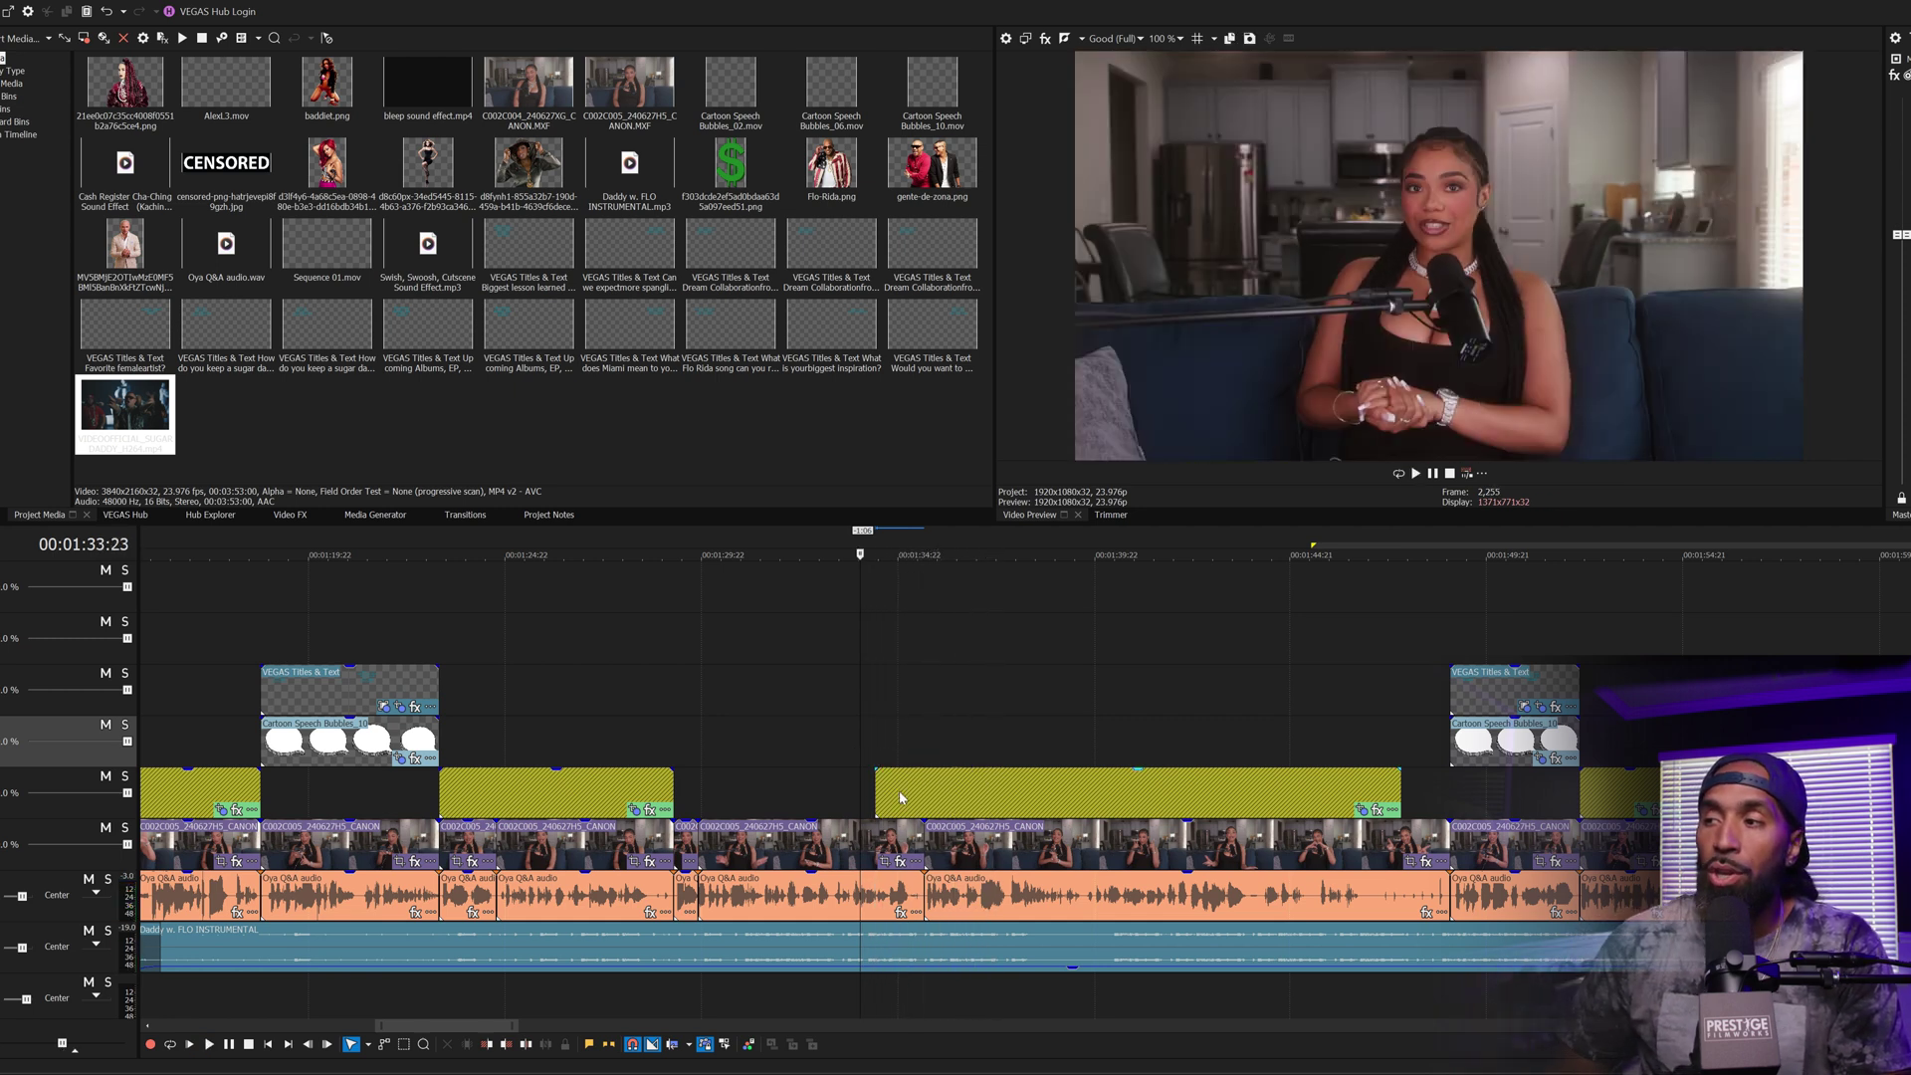
pyautogui.moveTo(900, 798); pyautogui.dragTo(930, 797)
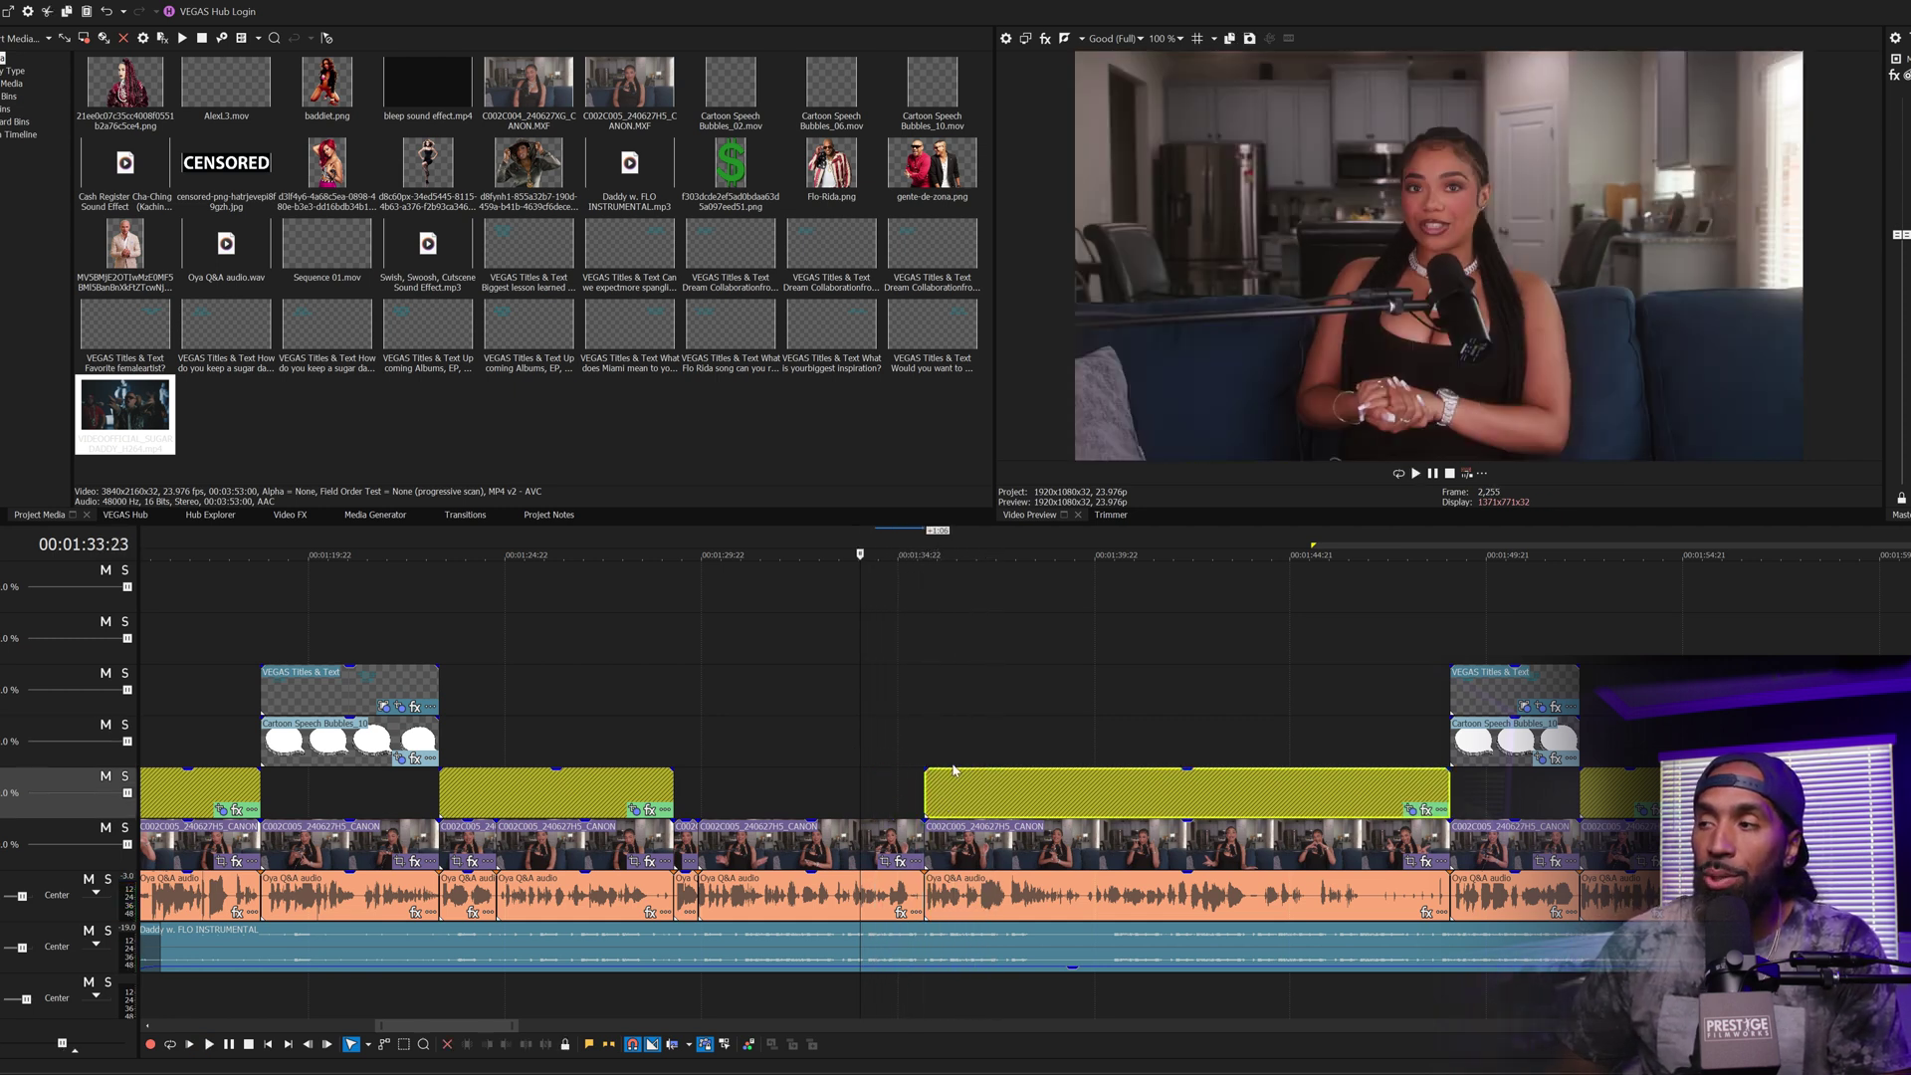
pyautogui.click(953, 769)
pyautogui.scroll(-10, 948, 765)
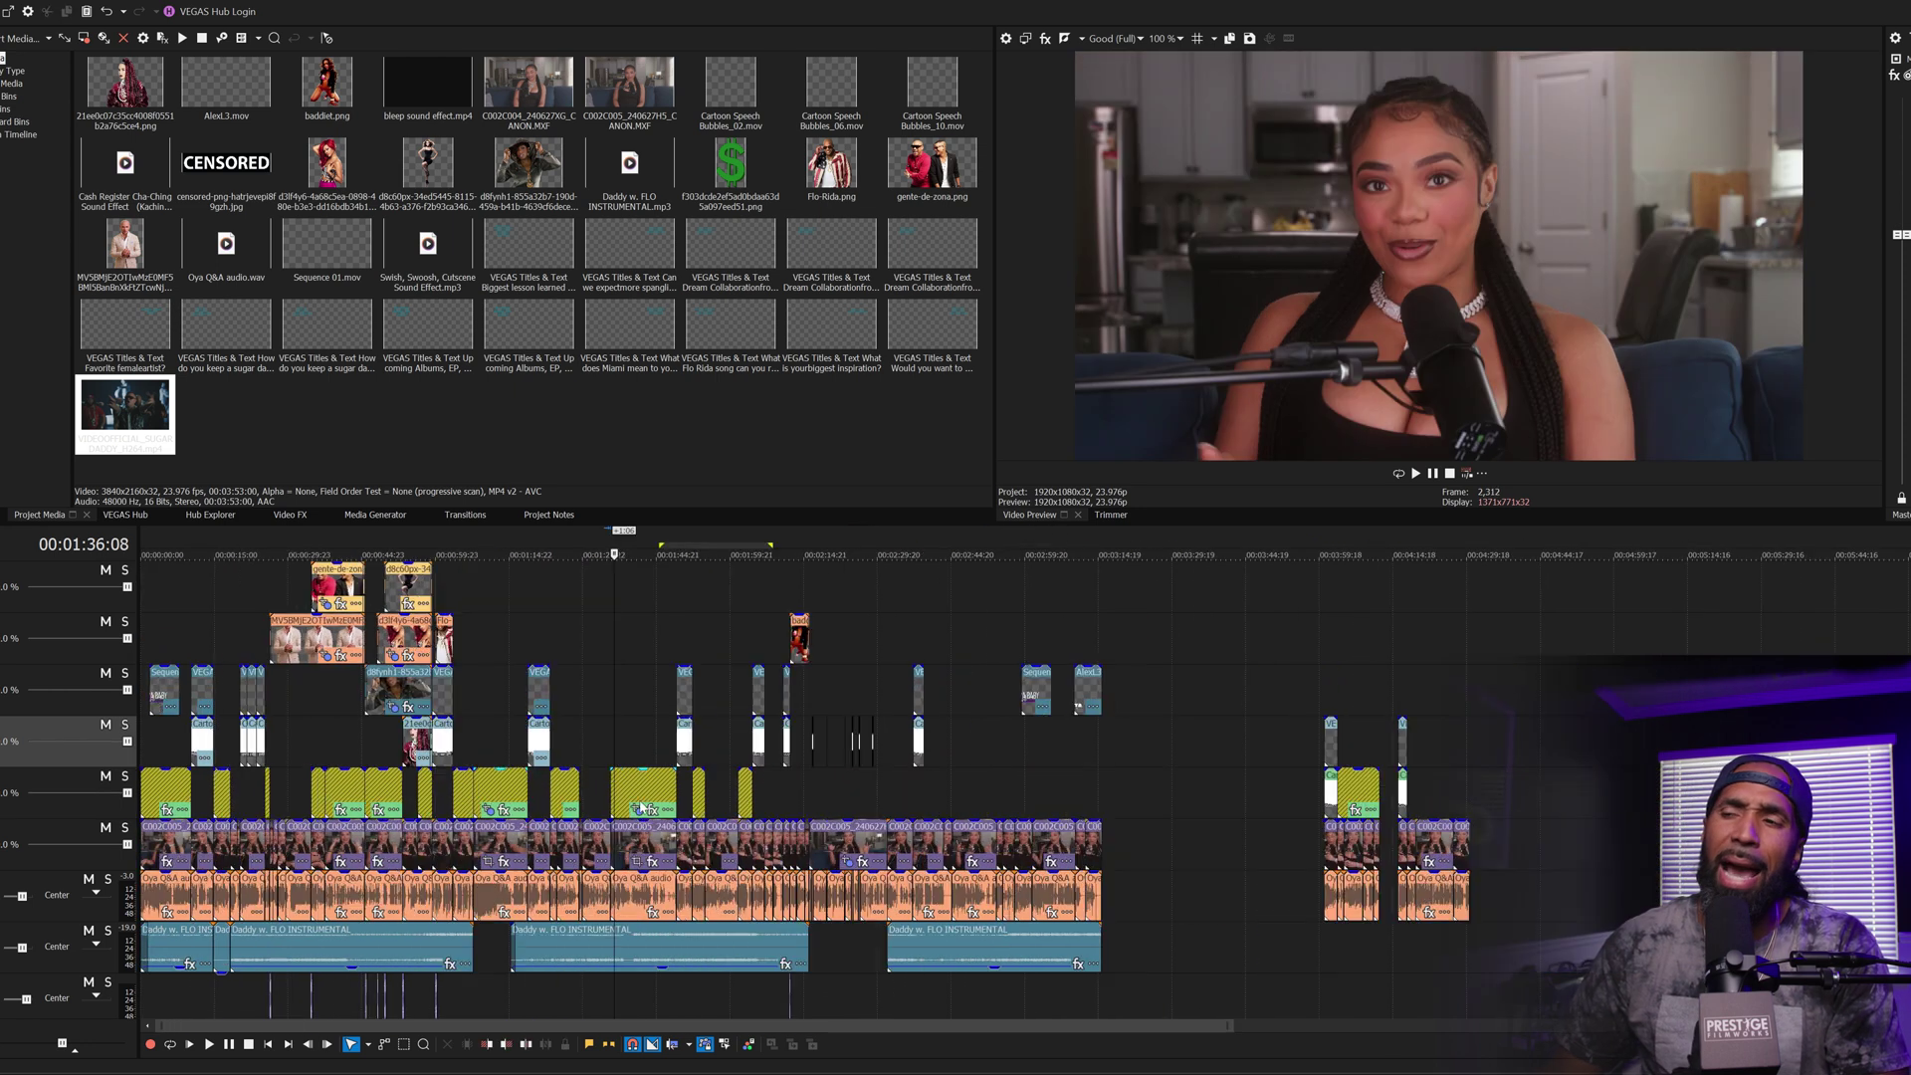
pyautogui.scroll(6, 571, 786)
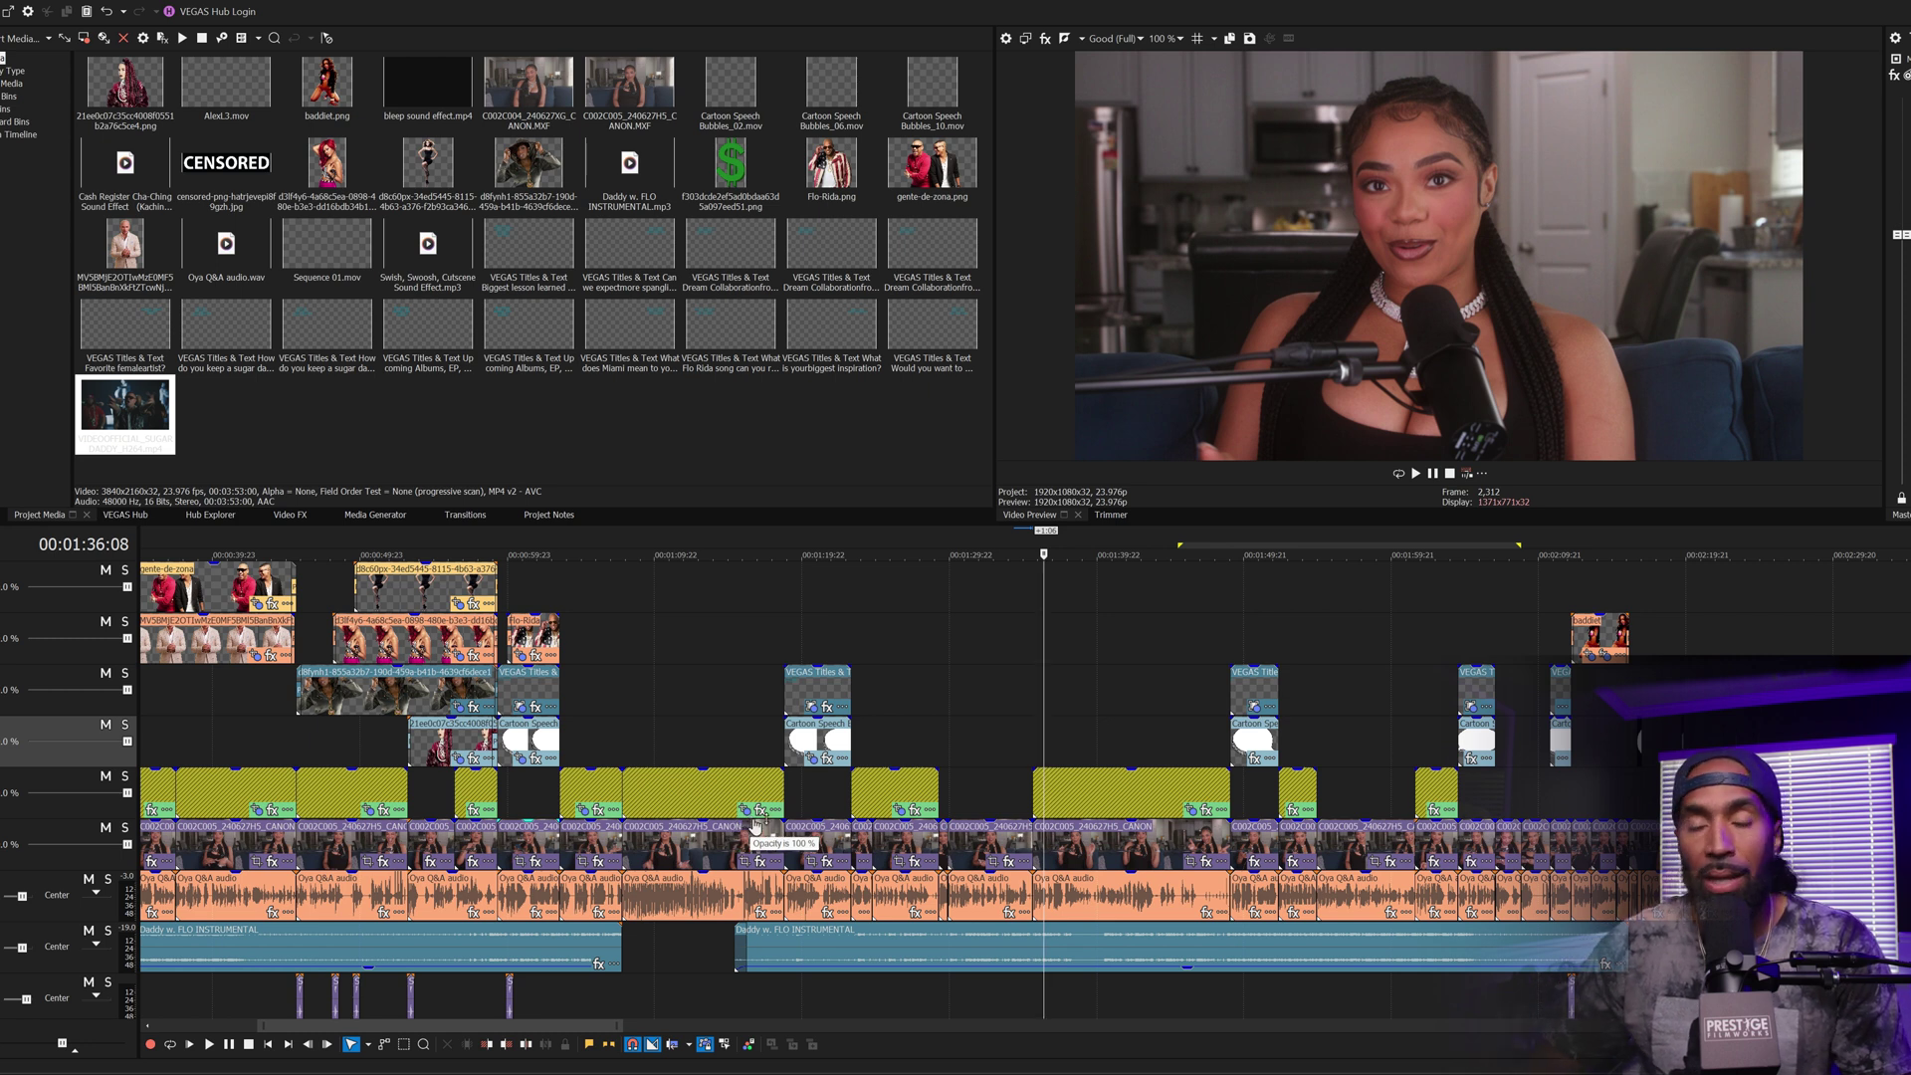
pyautogui.scroll(-6, 754, 824)
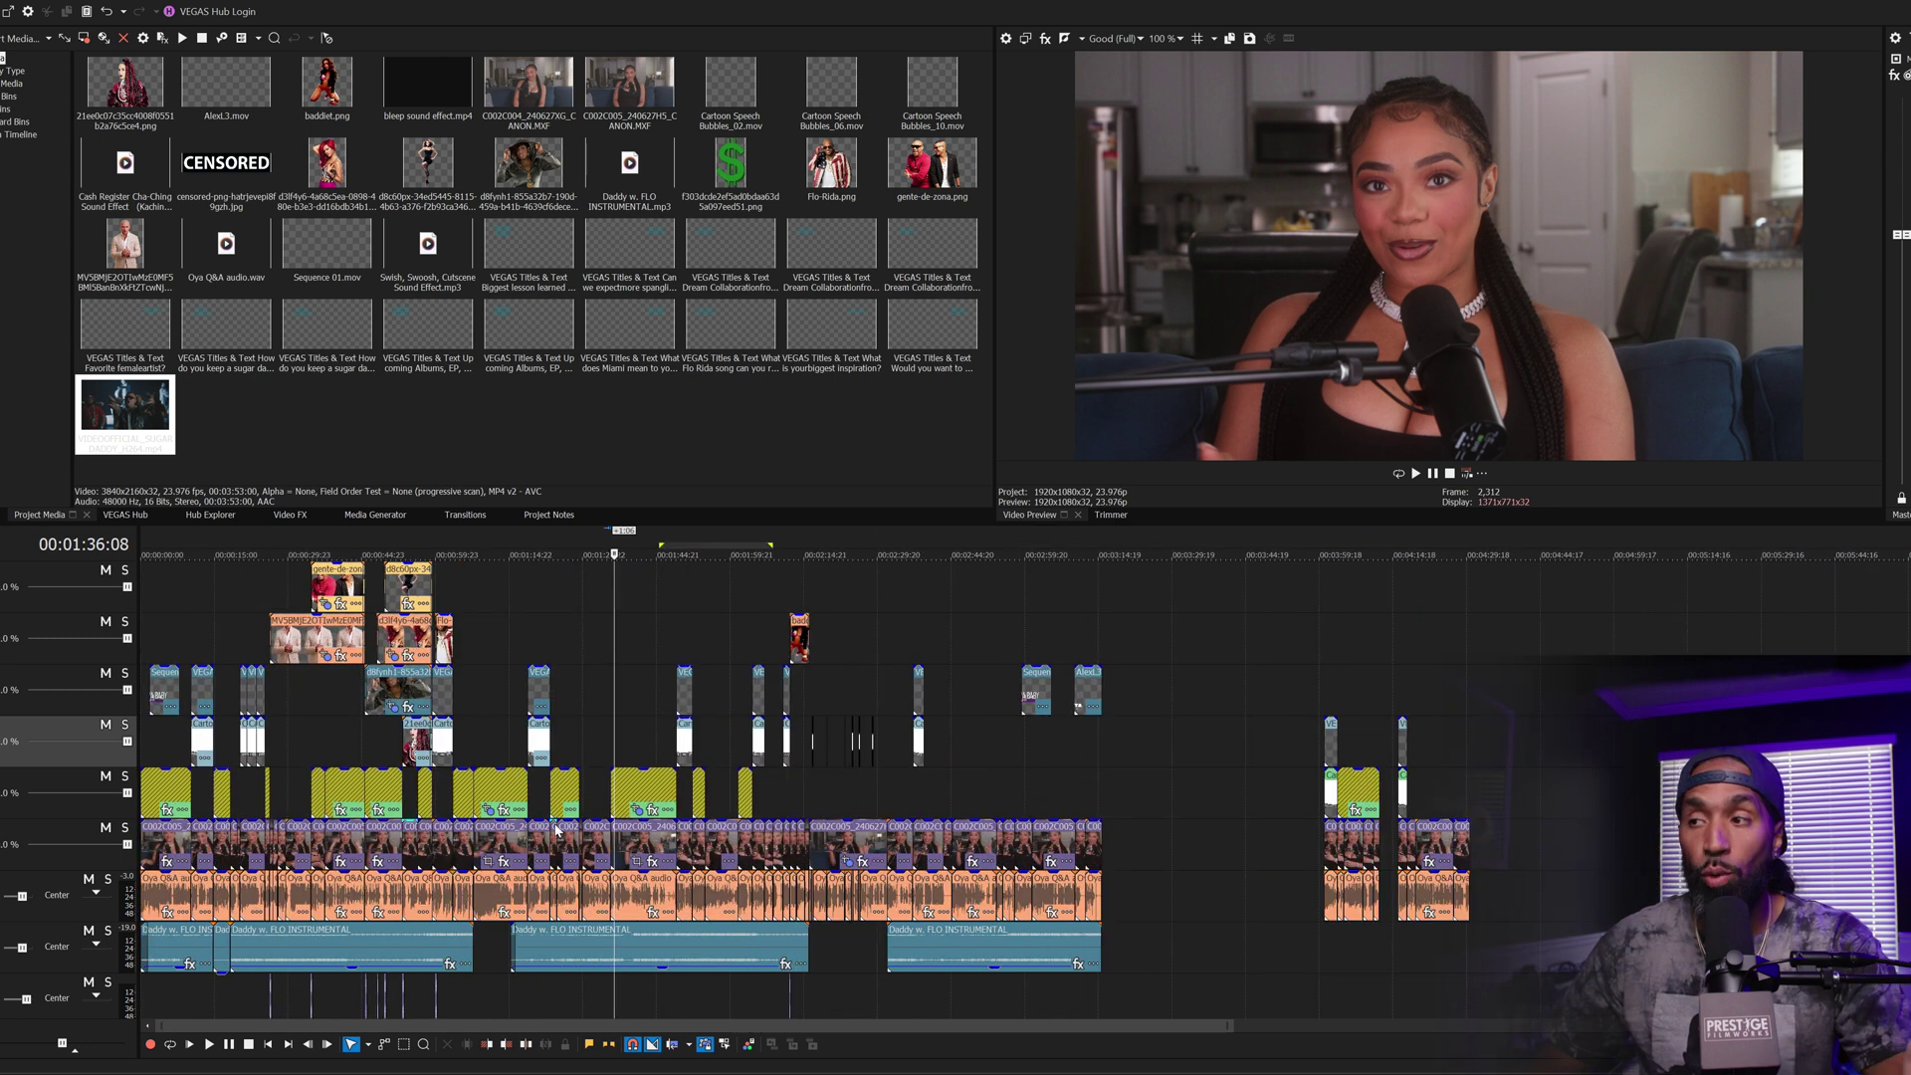
pyautogui.scroll(8, 555, 828)
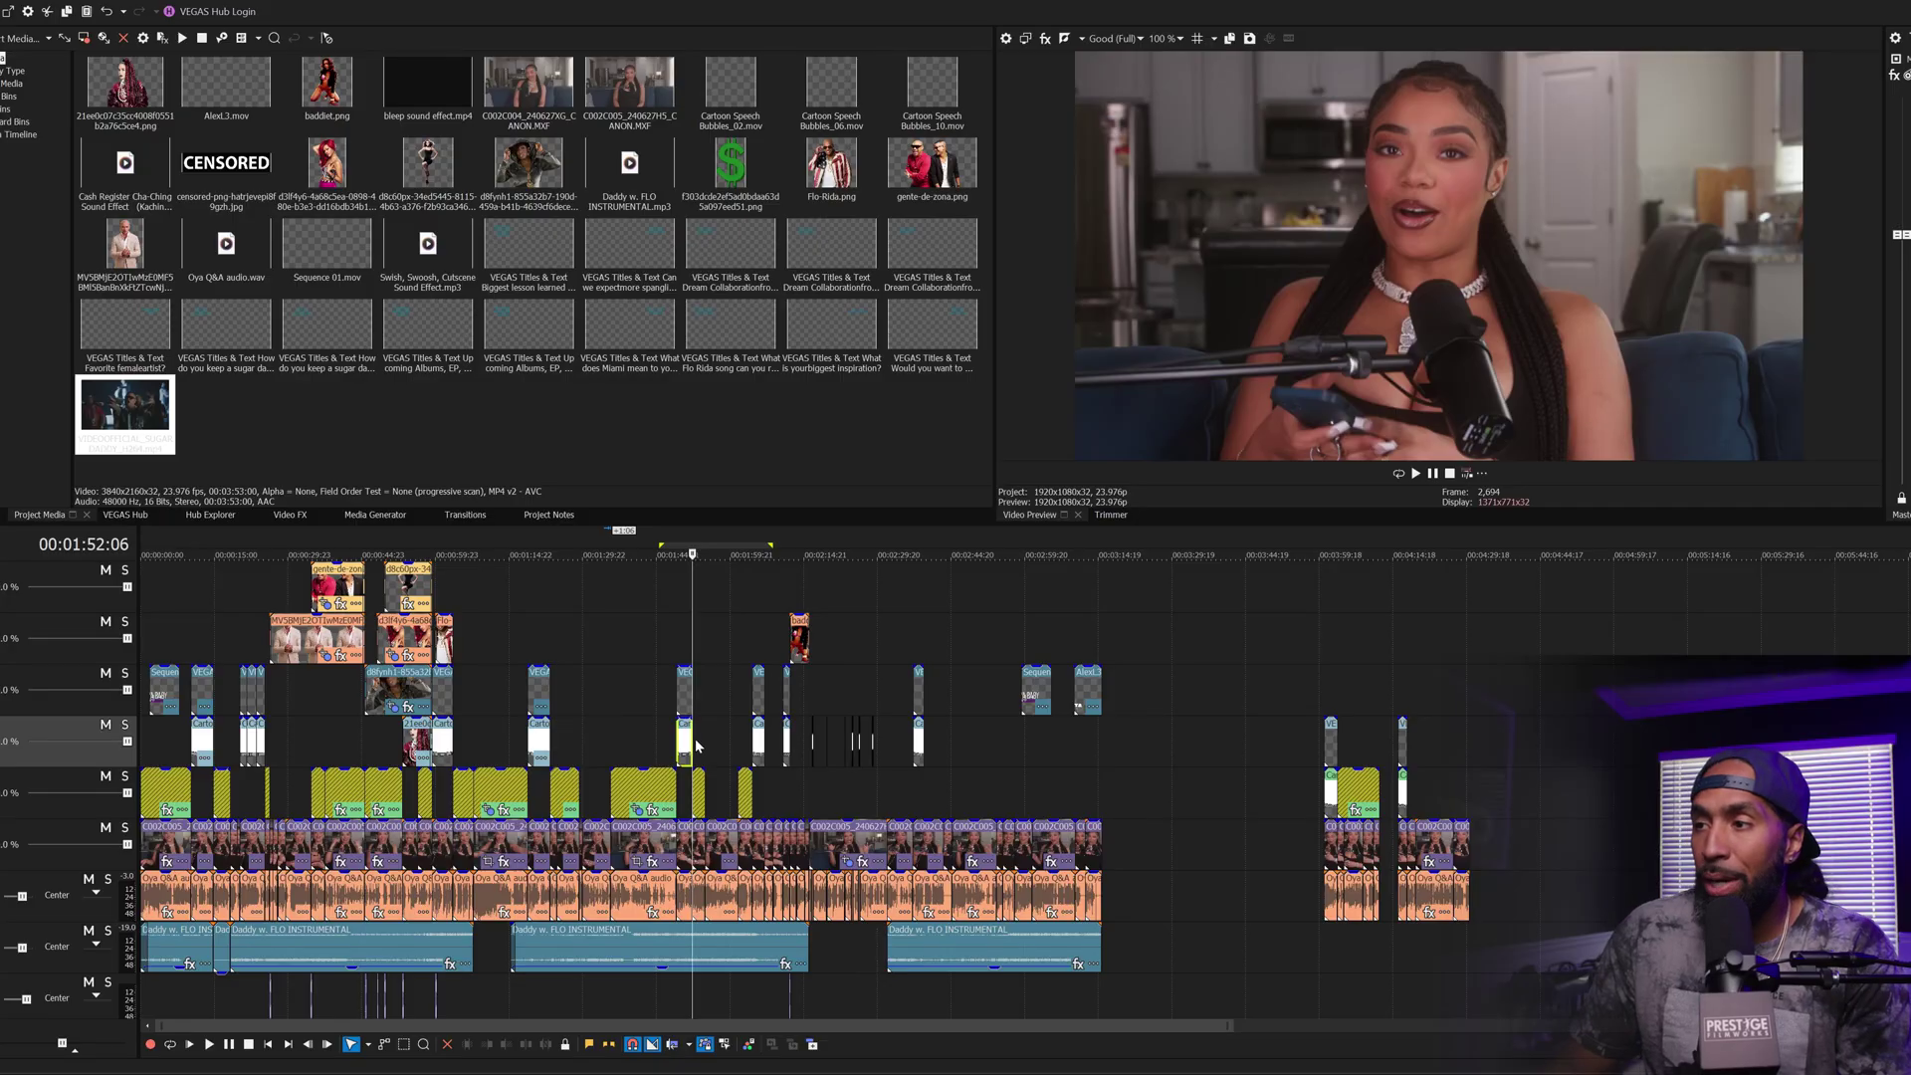
pyautogui.press('space')
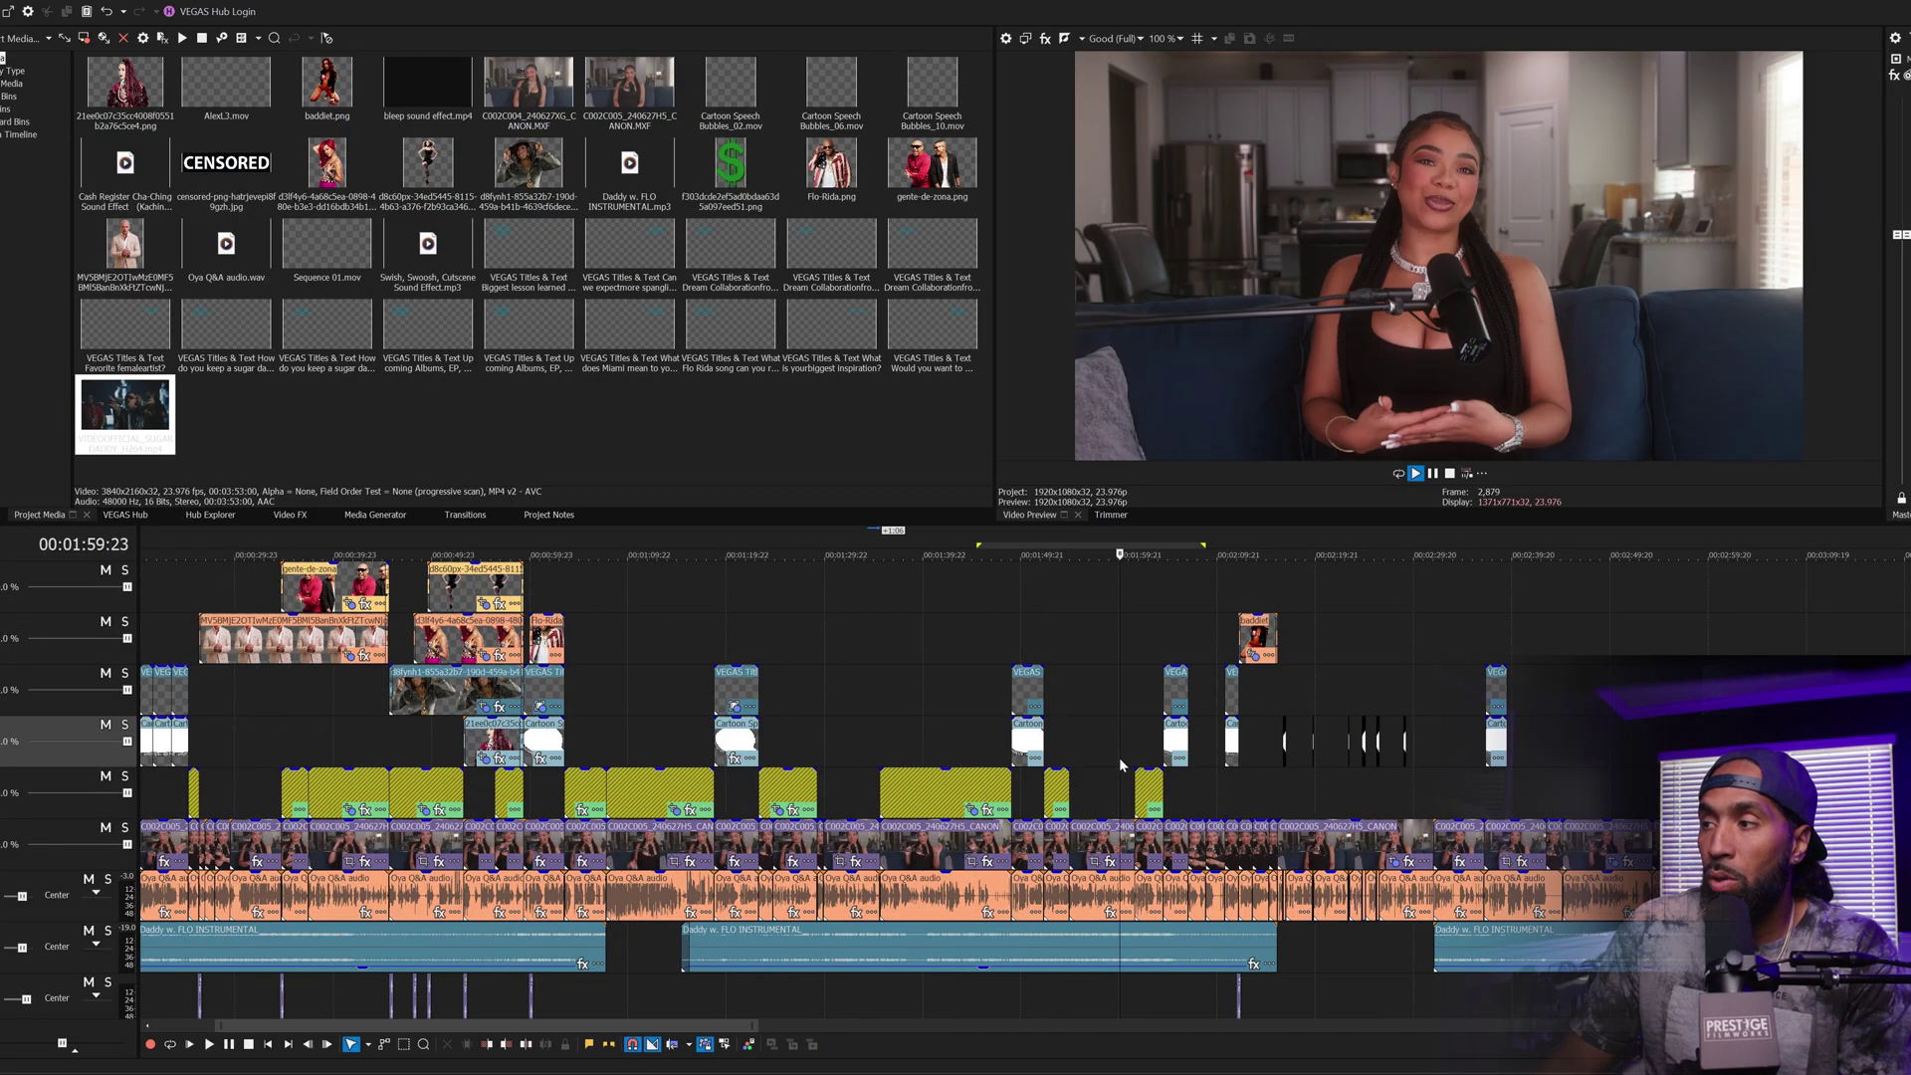
pyautogui.scroll(4, 1119, 756)
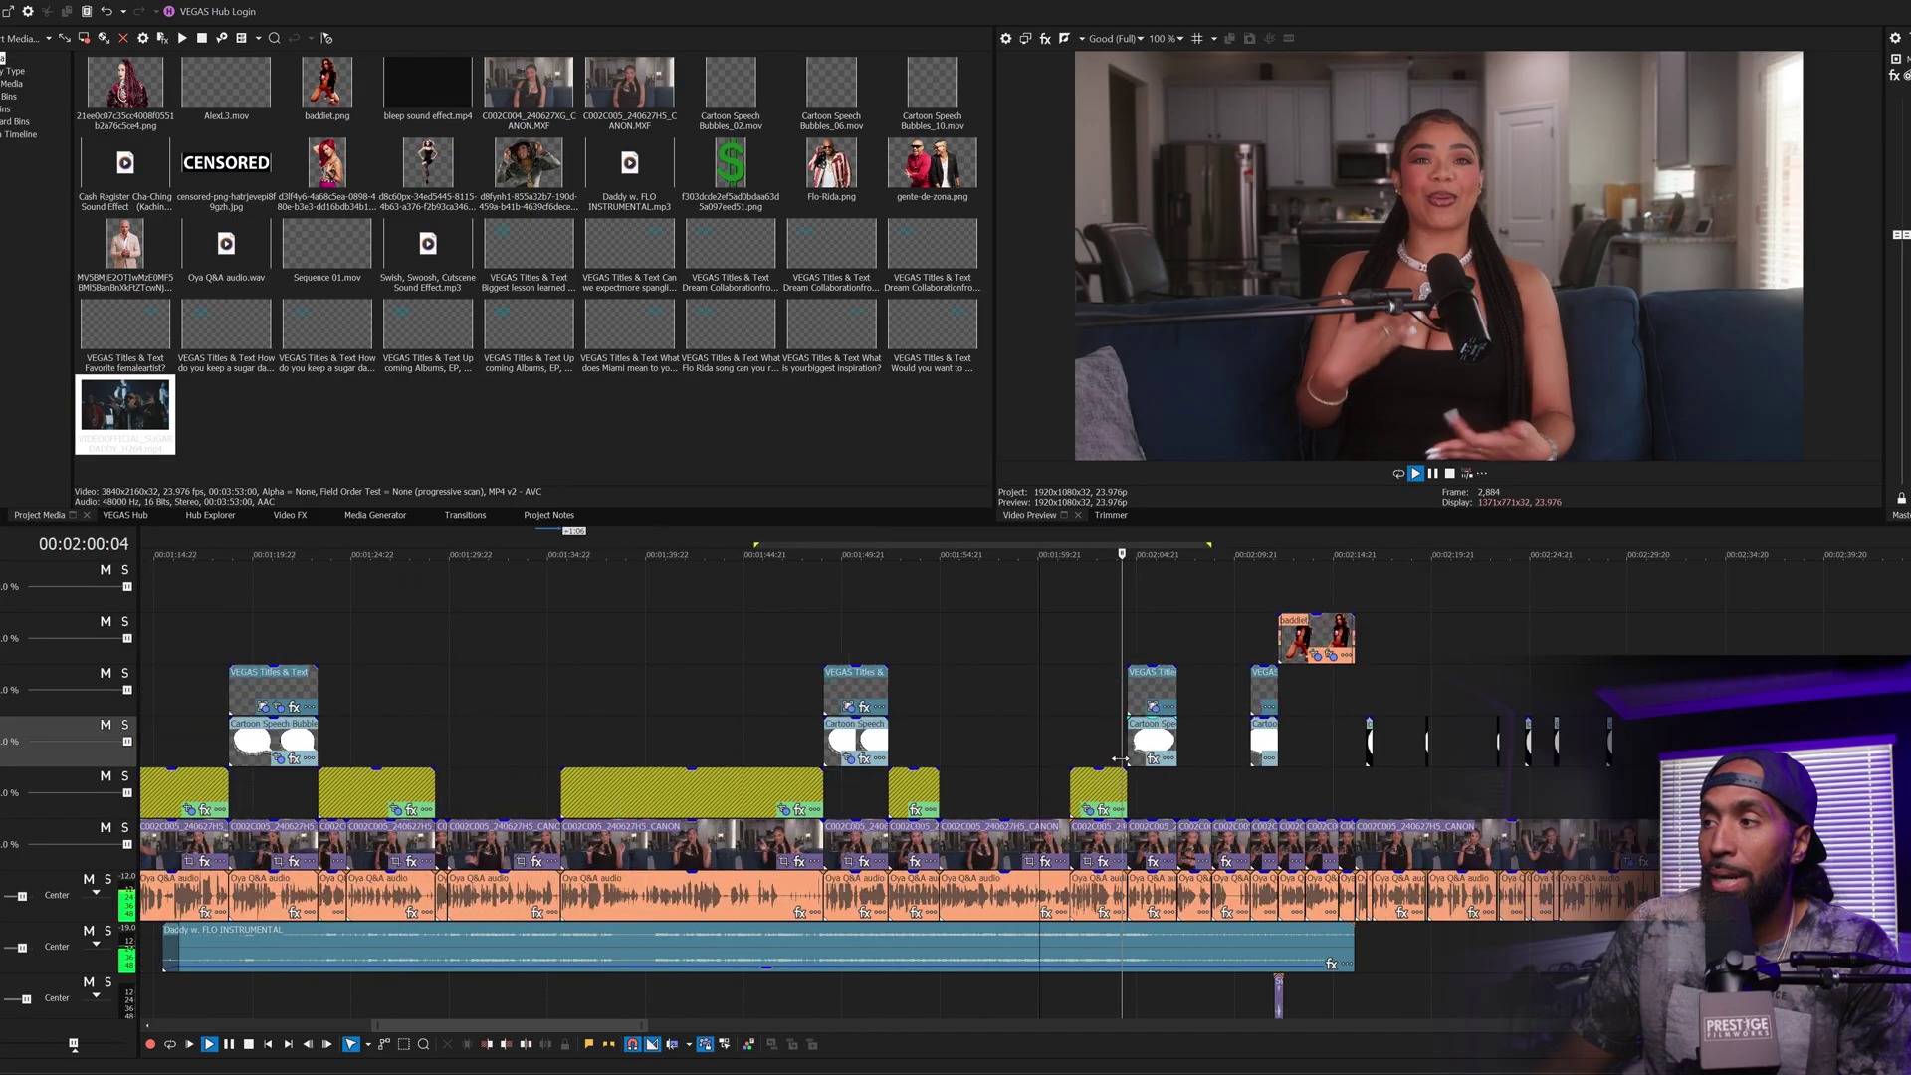